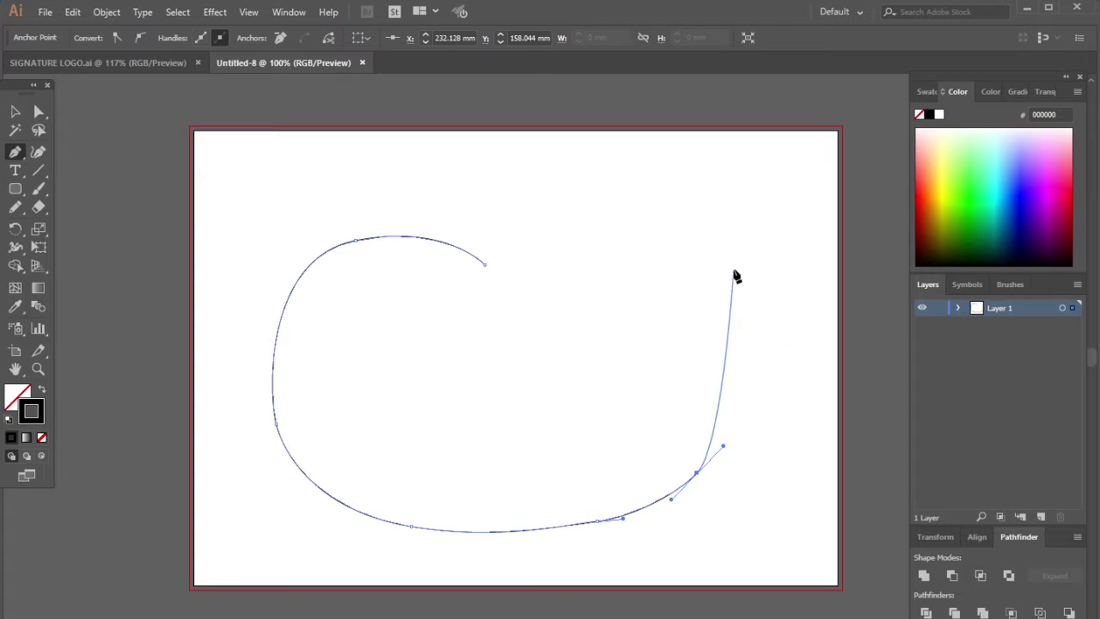
left_click_drag(720, 293, 702, 242)
key("ctrl+z")
key("ctrl+z")
left_click_drag(730, 396, 755, 304)
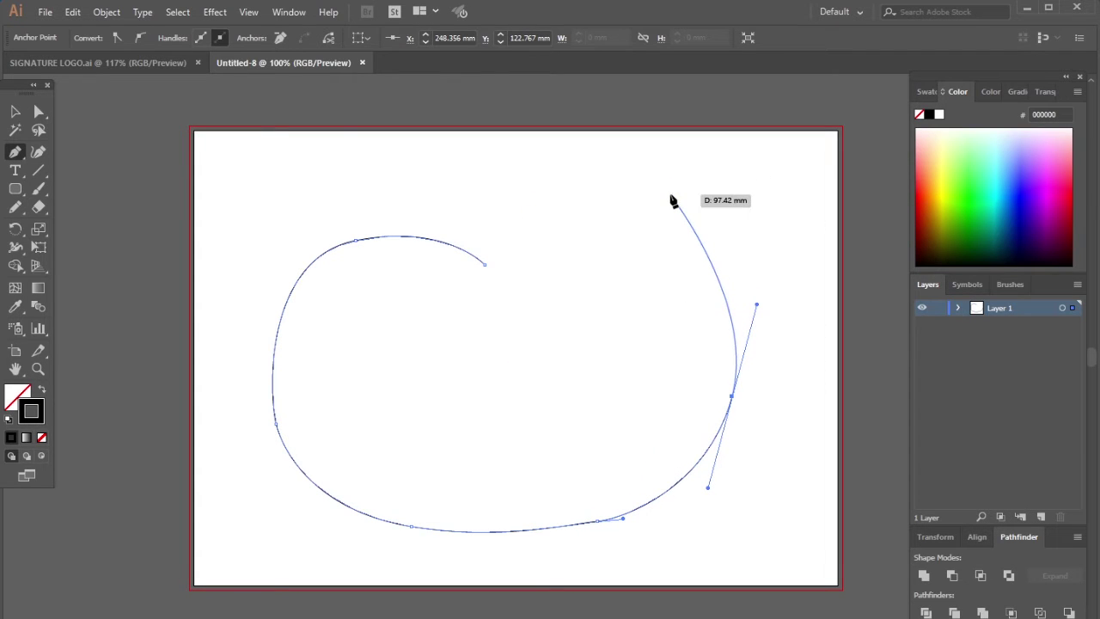
left_click(16, 111)
left_click_drag(902, 434, 307, 552)
key("Delete")
- Draw a large ellipse on the artboard and reshape its upper edge into a wavy pumpkin top with the Curvature tool
left_click_drag(16, 189, 89, 226)
left_click_drag(280, 189, 759, 539)
left_click(38, 152)
left_click_drag(543, 191, 544, 225)
left_click_drag(460, 183, 457, 201)
left_click_drag(595, 279, 697, 191)
left_click_drag(545, 225, 562, 199)
left_click_drag(370, 244, 335, 182)
left_click_drag(457, 203, 456, 184)
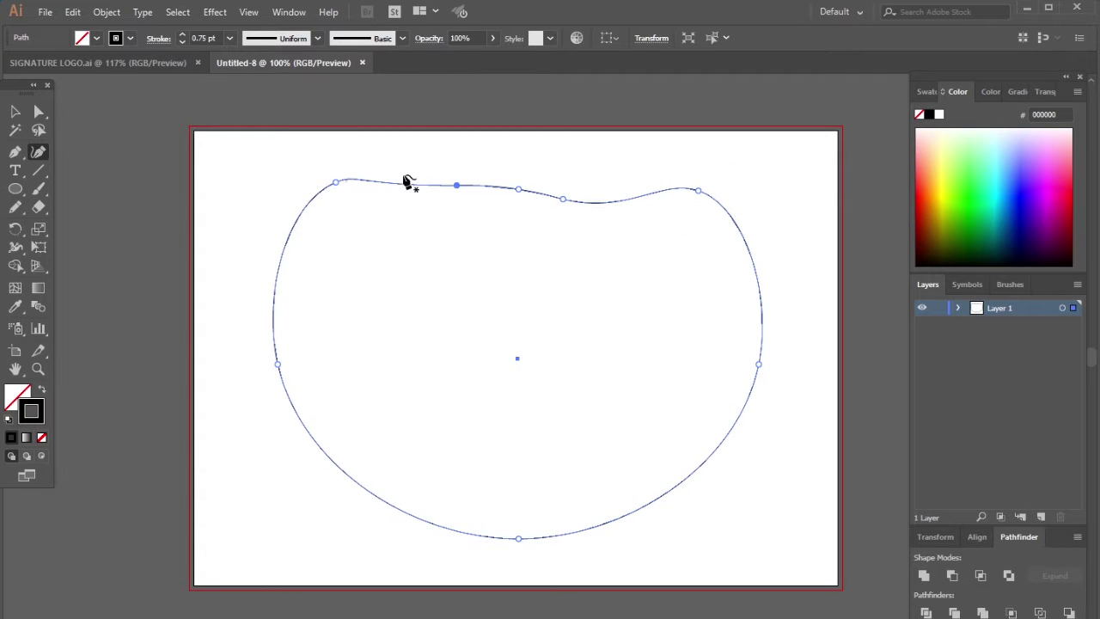
- Reshape the lower edge of the ellipse into a shallow wave that dips inward at the middle, then deselect it
left_click_drag(518, 539, 518, 497)
left_click_drag(424, 484, 359, 506)
left_click_drag(573, 483, 626, 514)
left_click_drag(473, 496, 518, 501)
scroll(544, 246, "up", 1)
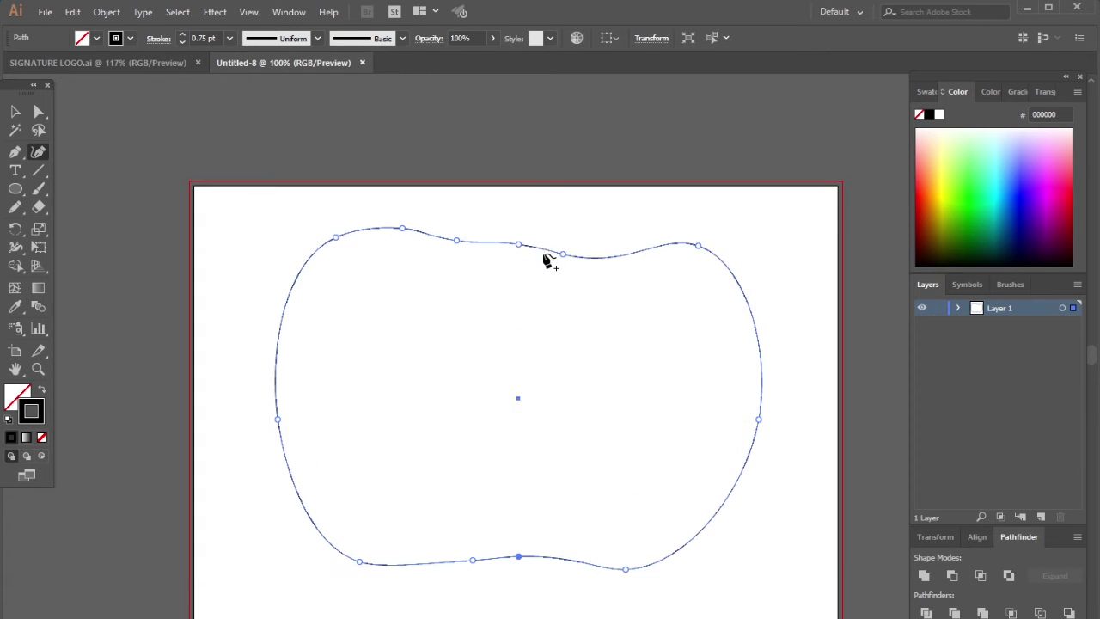
key("ctrl+shift+a")
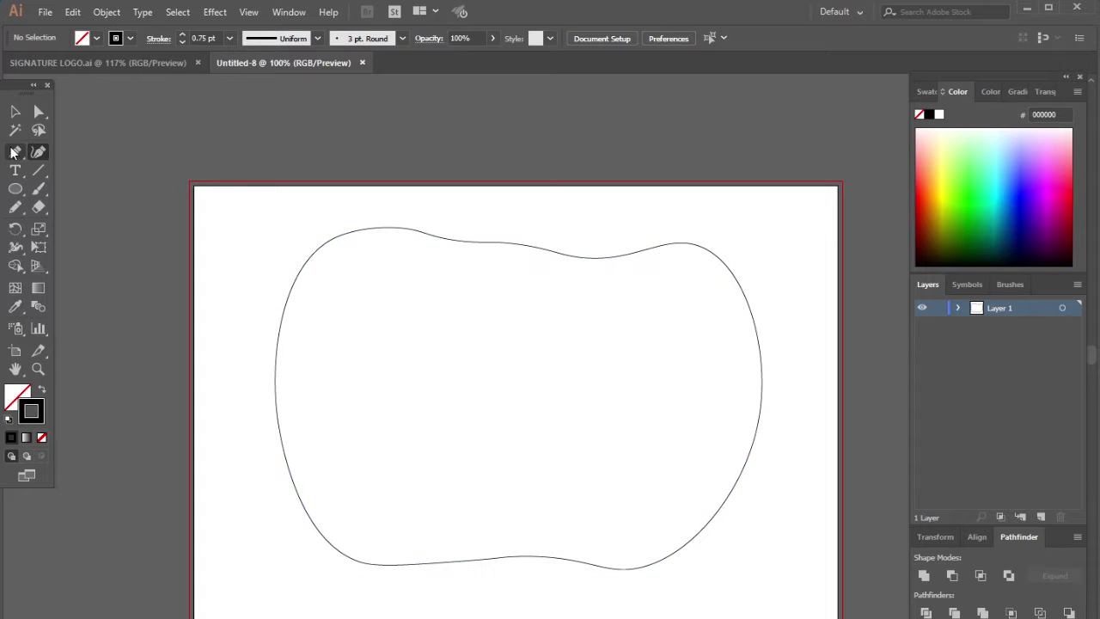
- Draw a curved path above the pumpkin's top edge between its shoulders and bend it into a wavy back rim
left_click(659, 247)
left_click_drag(387, 227, 273, 281)
scroll(273, 281, "up", 1)
left_click(38, 151)
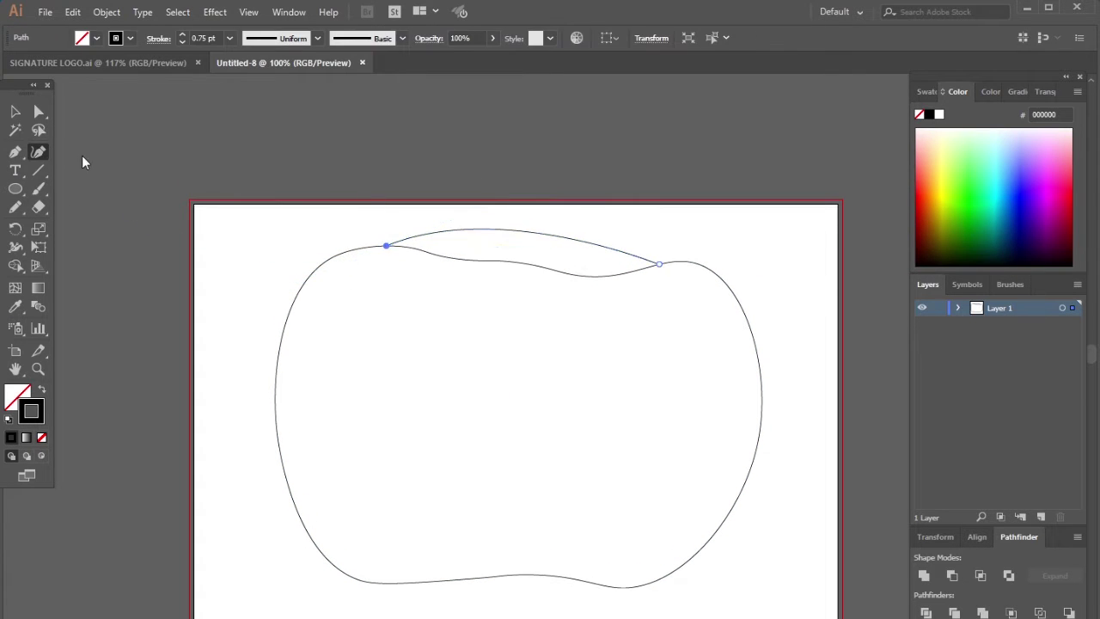
left_click_drag(604, 244, 606, 236)
left_click(574, 229)
left_click_drag(505, 228, 500, 218)
left_click(534, 232)
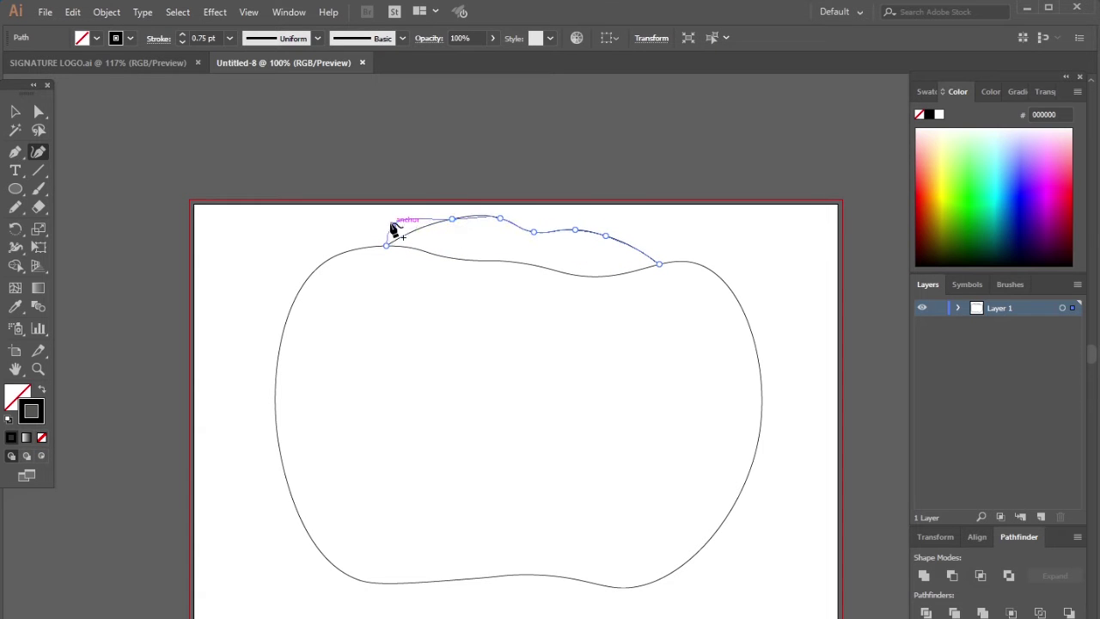
left_click(342, 252)
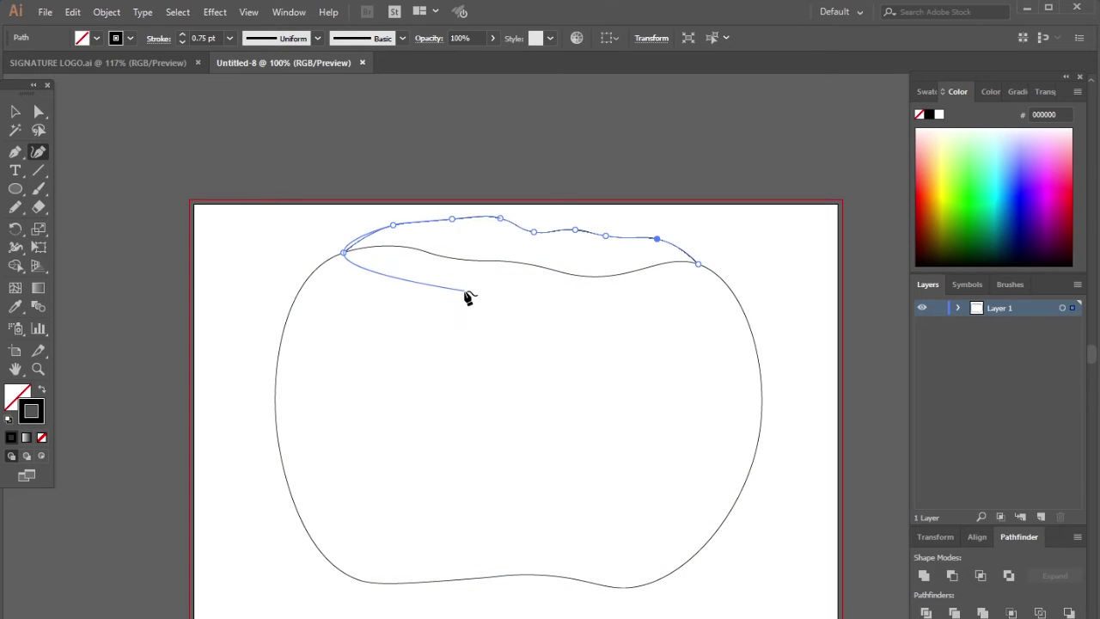
- Select the pumpkin body with its back rim and scale them down
left_click(16, 112)
left_click(310, 204)
scroll(310, 204, "down", 2)
left_click_drag(287, 196, 515, 339)
scroll(518, 341, "up", 2)
scroll(568, 383, "down", 1)
left_click_drag(671, 512, 569, 435)
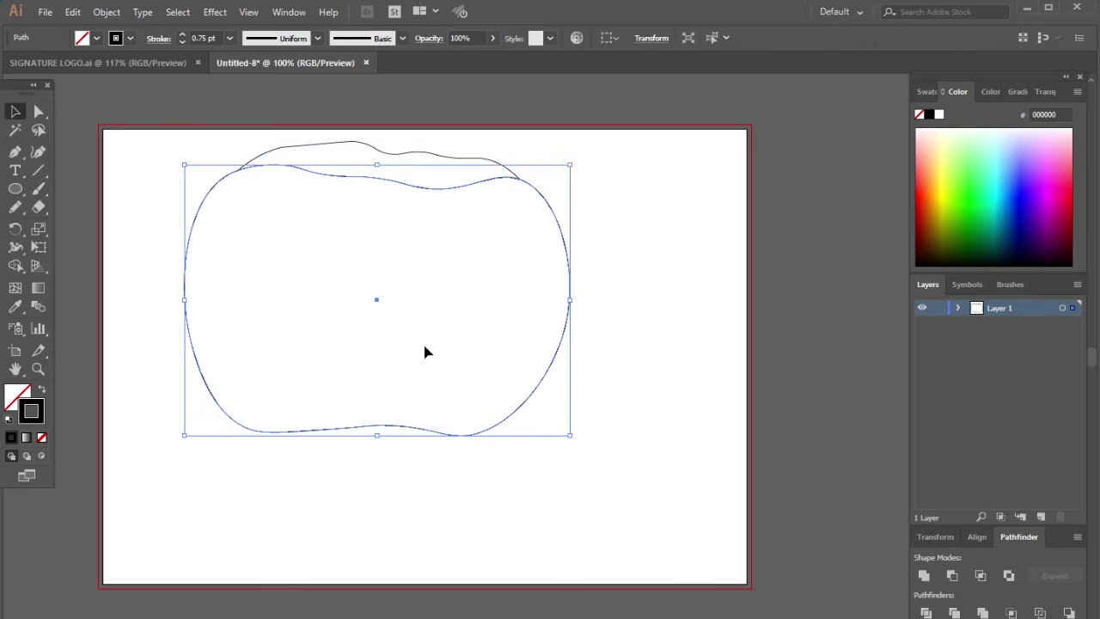
- Move the whole pumpkin drawing to the middle of the artboard
left_click_drag(602, 160, 260, 450)
left_click_drag(448, 378, 358, 371)
key("ctrl+a")
left_click_drag(479, 439, 528, 495)
left_click(643, 376)
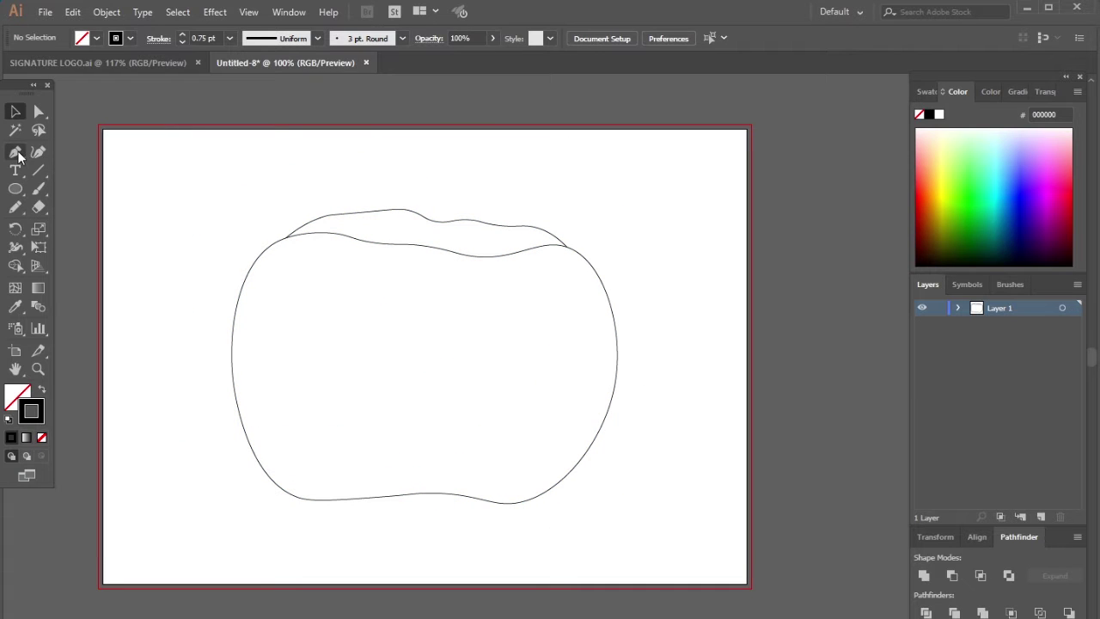
- Draw a curved stem with the Pen tool, rising from the front rim to a hooked tip and returning to the rim
left_click(393, 244)
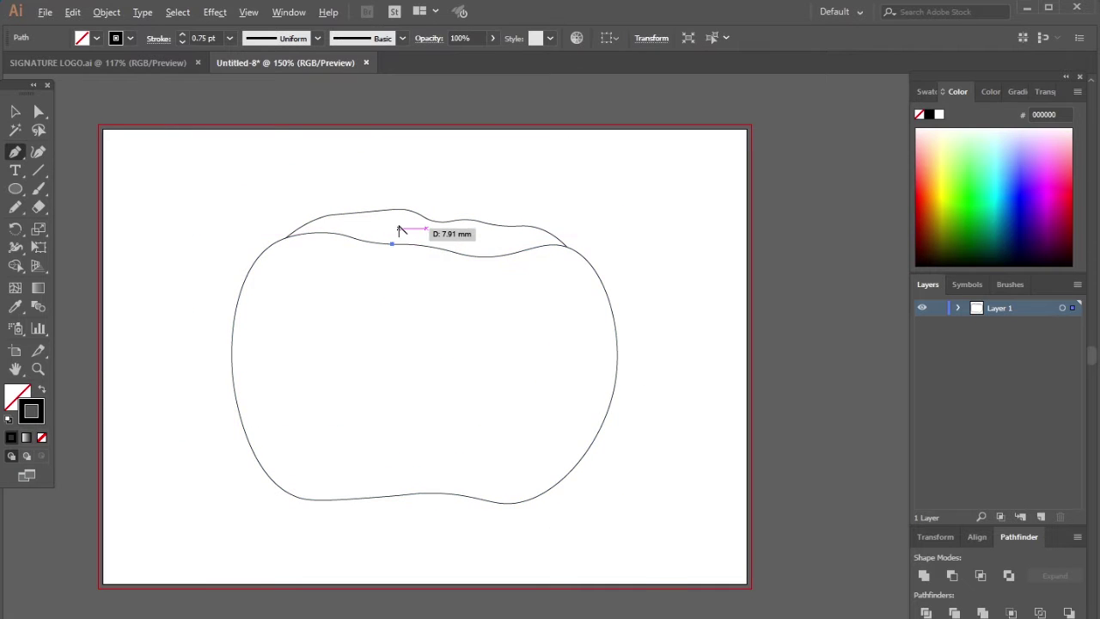
scroll(399, 225, "up", 1)
left_click_drag(392, 181, 395, 159)
left_click_drag(487, 105, 550, 142)
key("ctrl+z")
key("ctrl+z")
left_click(552, 141)
left_click_drag(490, 163, 464, 189)
left_click_drag(505, 271, 442, 215)
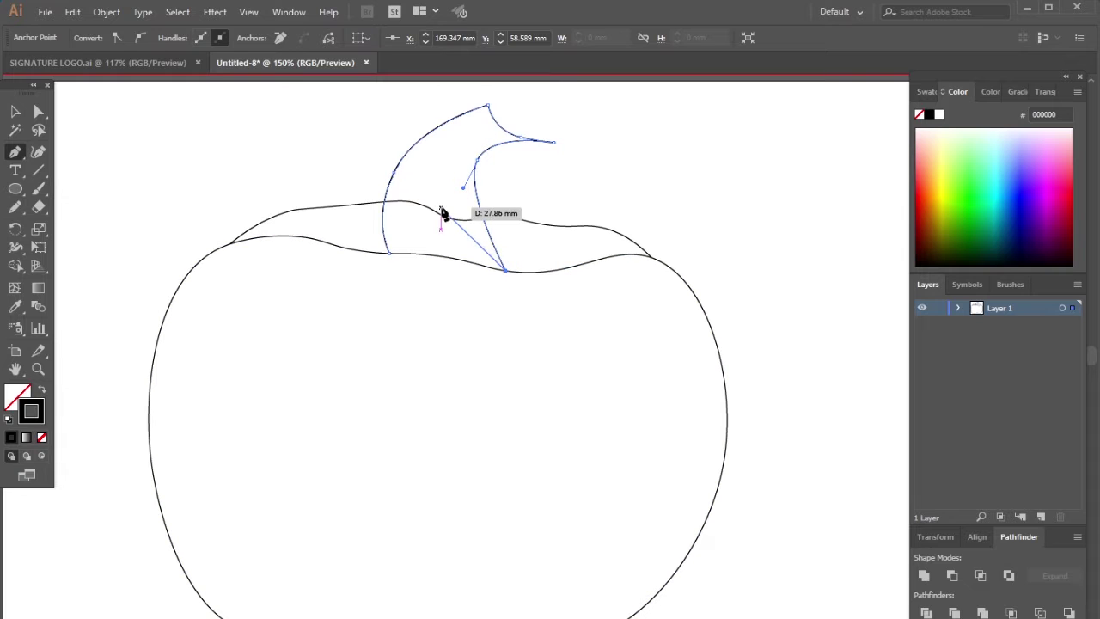
- Draw a rounded curve across the stem's cut tip to close its end, then deselect it
key("Escape")
scroll(476, 170, "up", 1)
left_click(487, 161)
left_click_drag(554, 198, 564, 258)
scroll(475, 209, "down", 2)
left_click(16, 111)
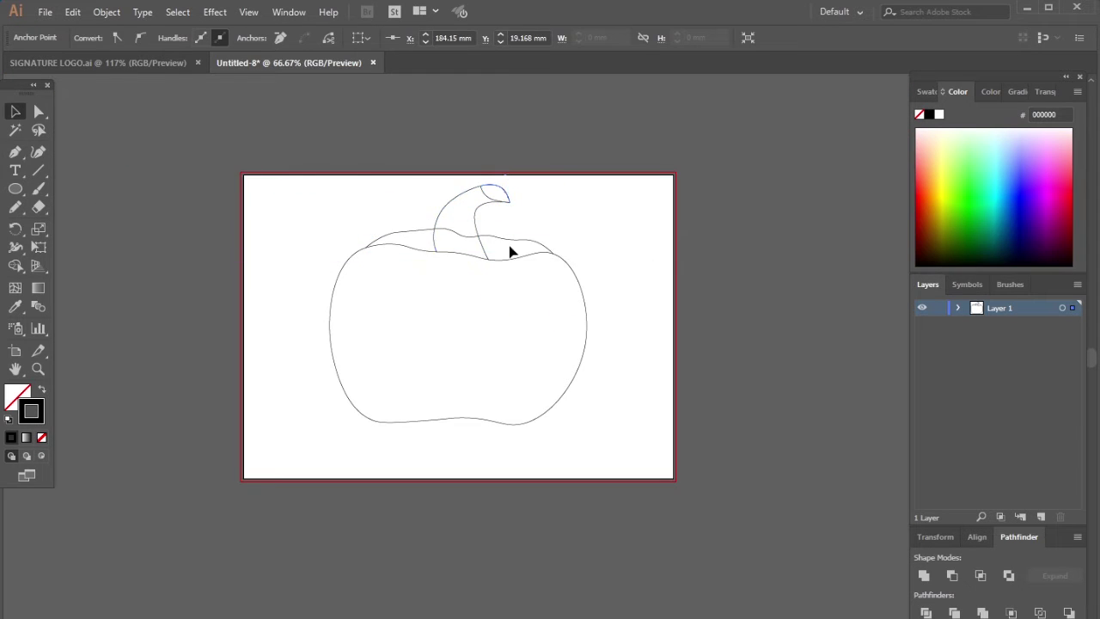
left_click(559, 246)
- Select all the pumpkin and stem paths and expand them
key("ctrl+plus")
scroll(470, 375, "up", 2)
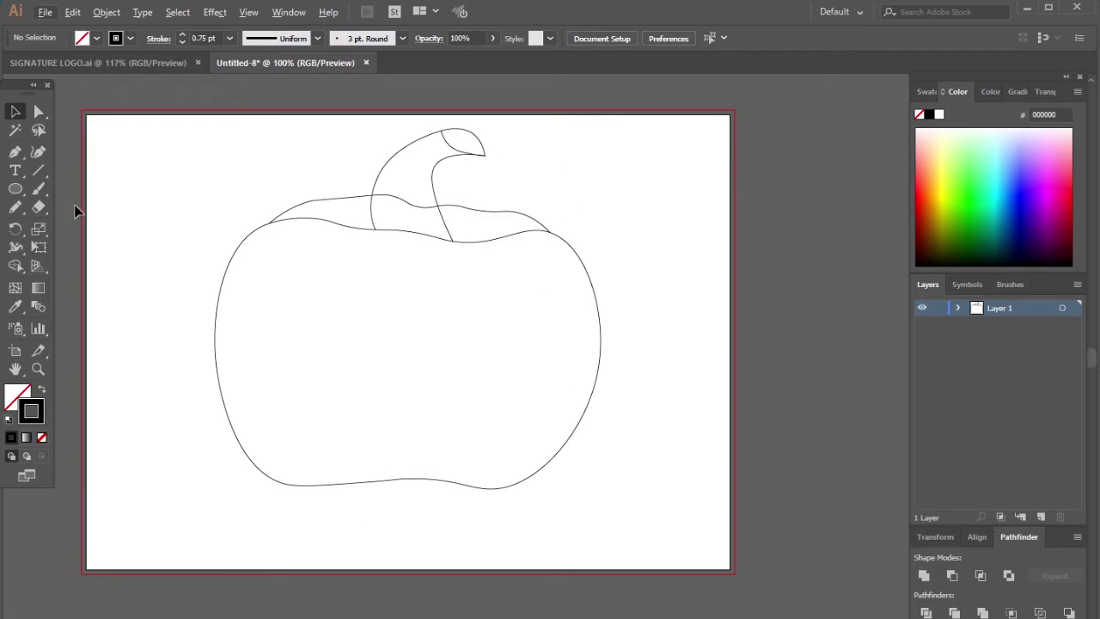
key("ctrl+a")
left_click(106, 12)
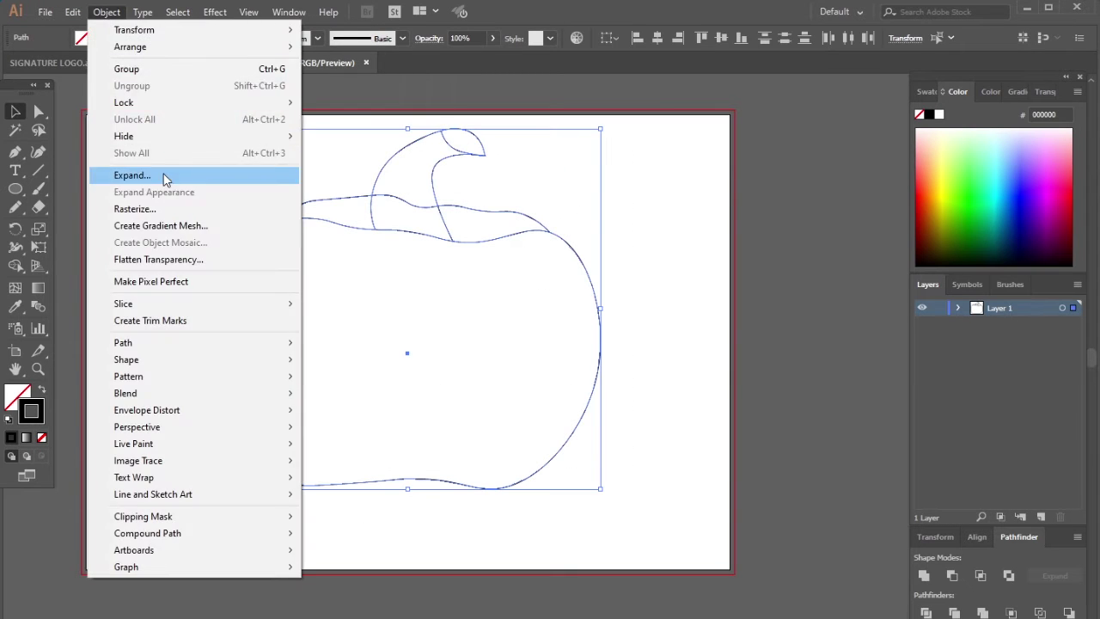
left_click(162, 177)
left_click(613, 407)
- Delete the back rim segments that cross the inside of the stem
key("a")
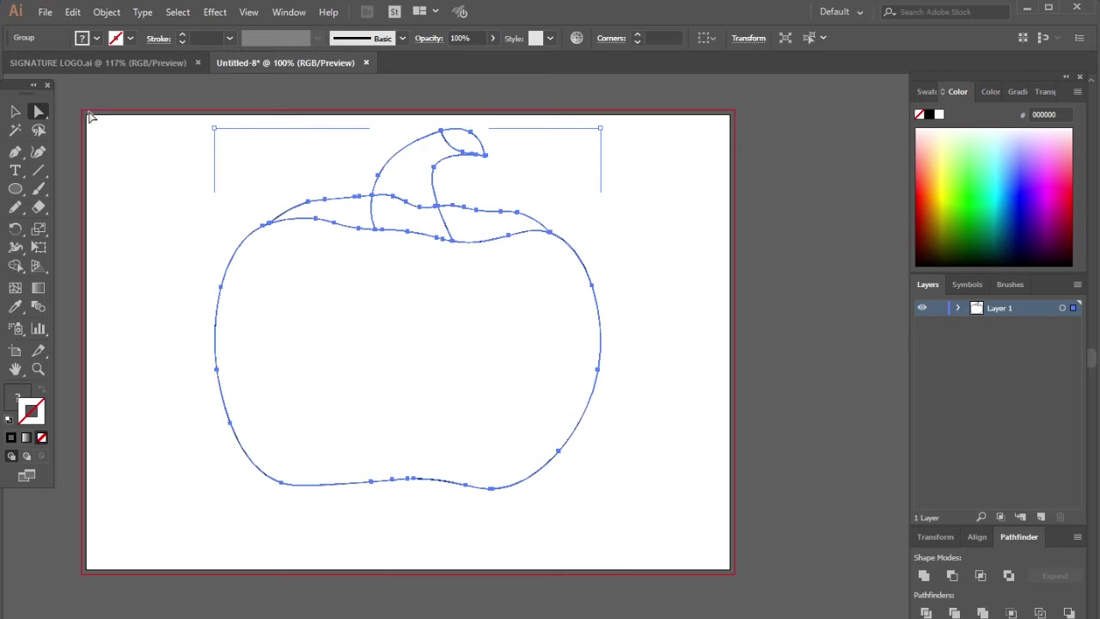
left_click(401, 166)
scroll(403, 157, "up", 1)
left_click(408, 225)
key("Delete")
key("Delete")
scroll(396, 221, "down", 2)
left_click_drag(392, 207, 378, 270)
key("Delete")
key("Delete")
scroll(394, 216, "up", 2)
key("Delete")
key("Delete")
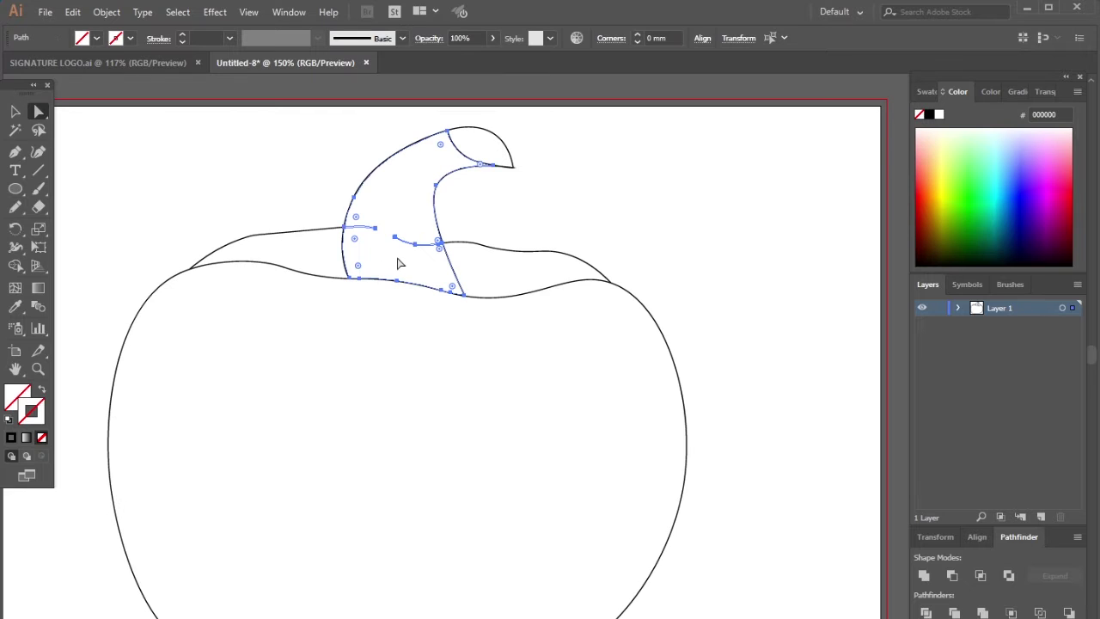
- Inspect the stem tip and the junctions with the rim up close for leftover lines
key("ctrl+0")
scroll(467, 221, "up", 5)
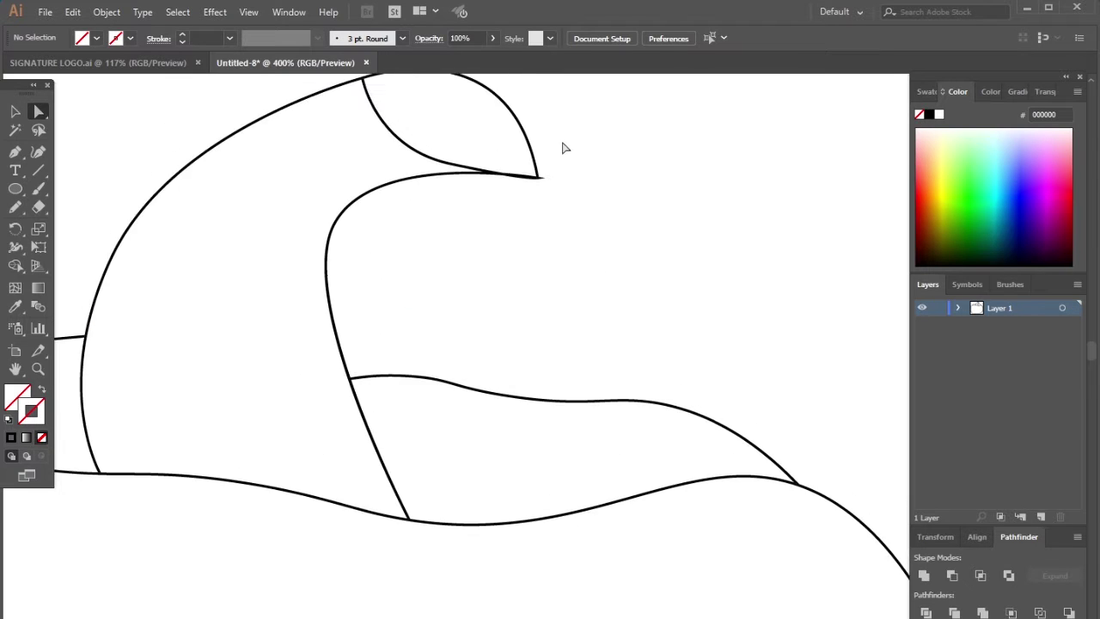
scroll(529, 244, "up", 2)
scroll(527, 239, "up", 5)
scroll(575, 252, "down", 7)
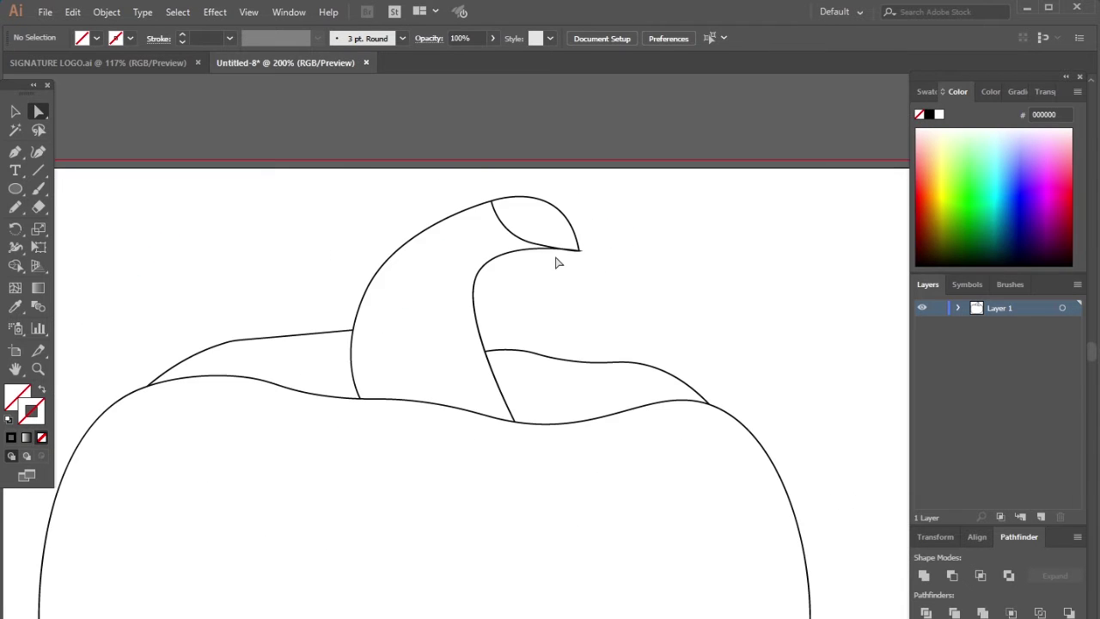
scroll(384, 234, "down", 3)
key("ctrl+1")
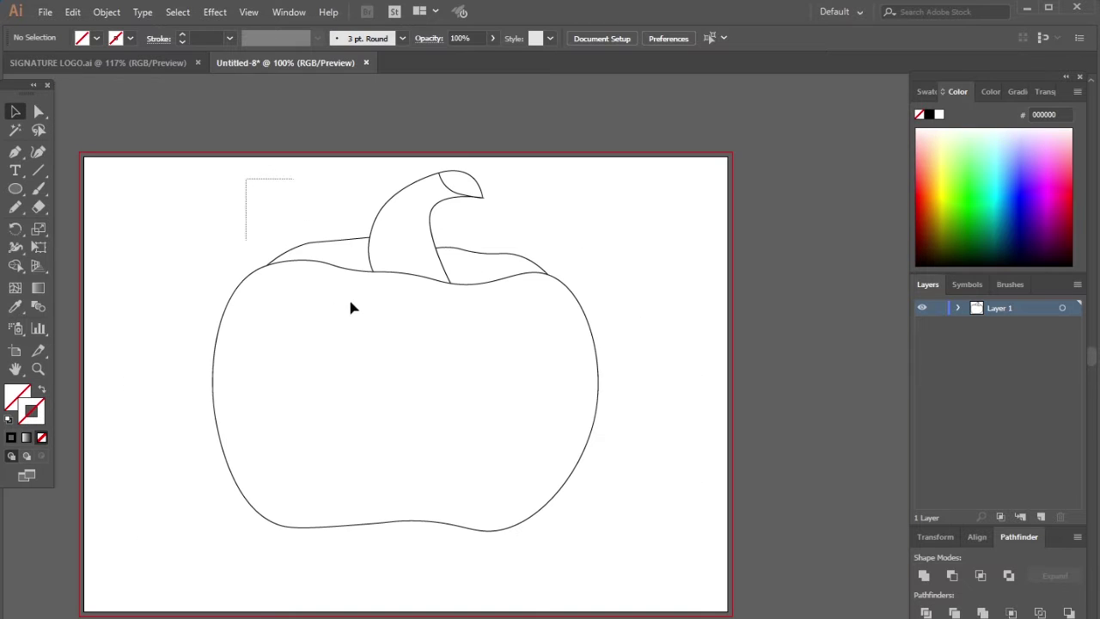
- Set the stroke weight of the whole pumpkin drawing to 1 pt
key("ctrl+a")
left_click(183, 38)
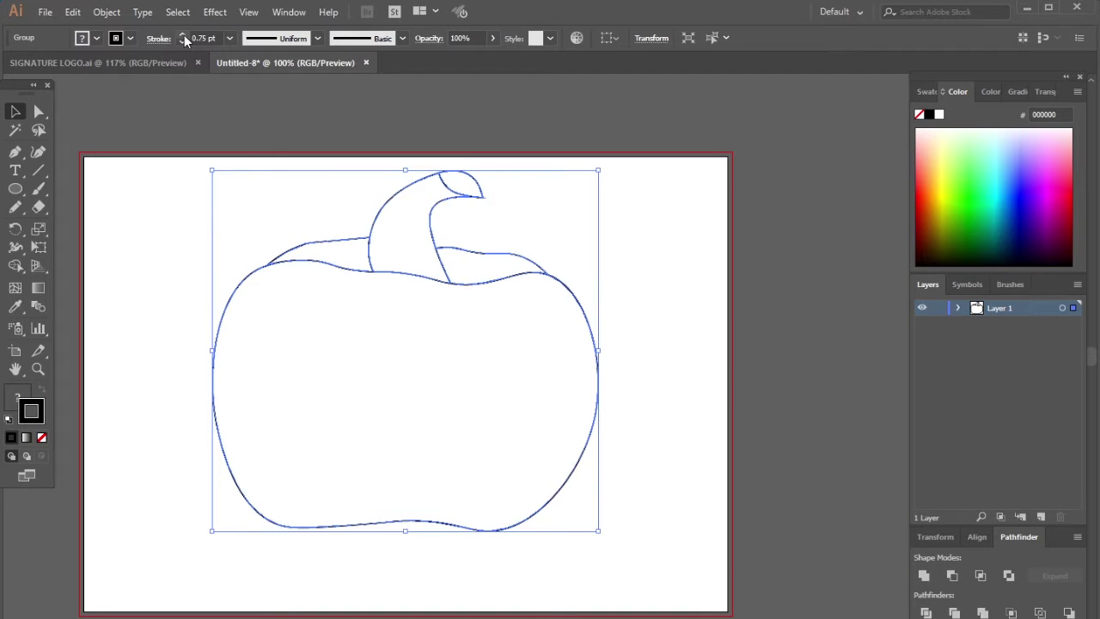
left_click(687, 277)
- Draw the pumpkin's left eye as a closed Pen path with a straight slanted upper edge and a rounded lower edge
scroll(557, 270, "down", 2)
scroll(548, 339, "up", 2)
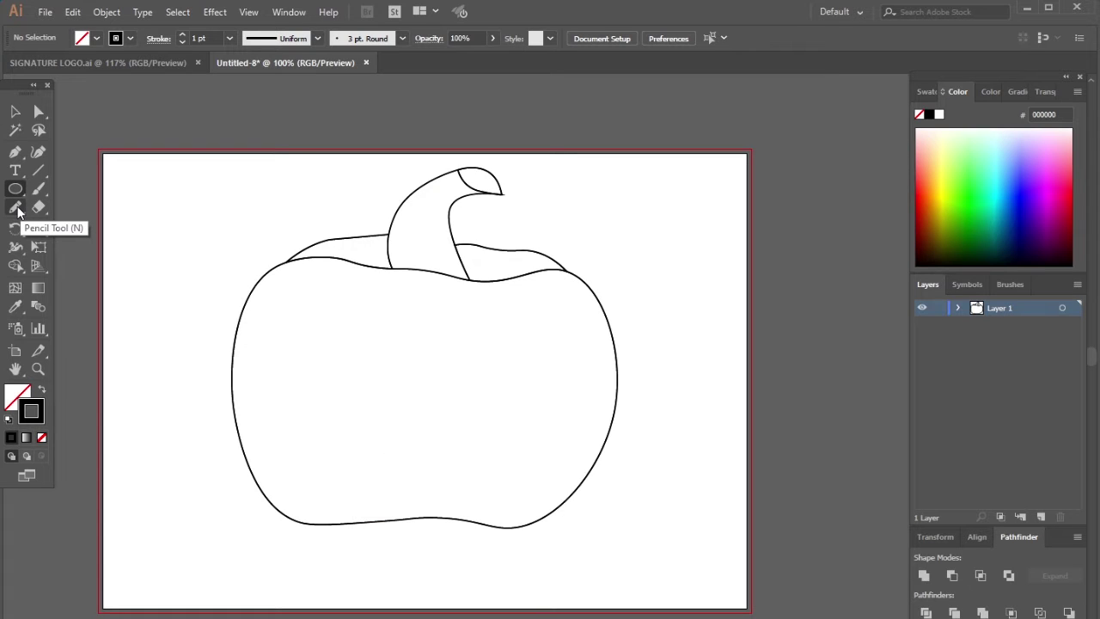
left_click(14, 153)
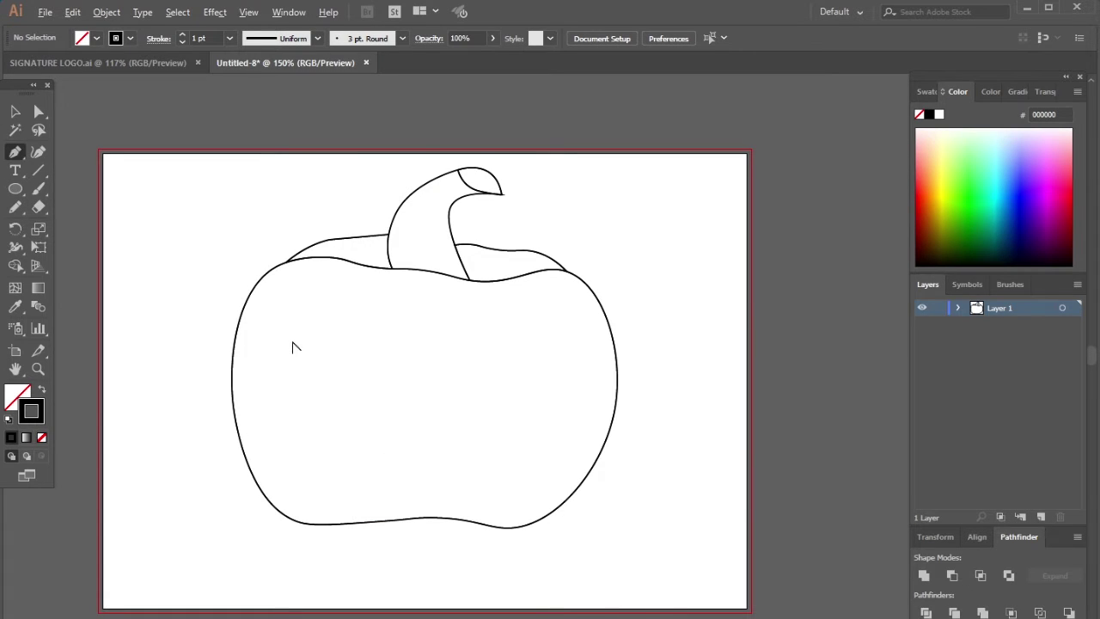
scroll(292, 346, "up", 1)
left_click(343, 272)
left_click(468, 378)
left_click_drag(359, 400, 413, 411)
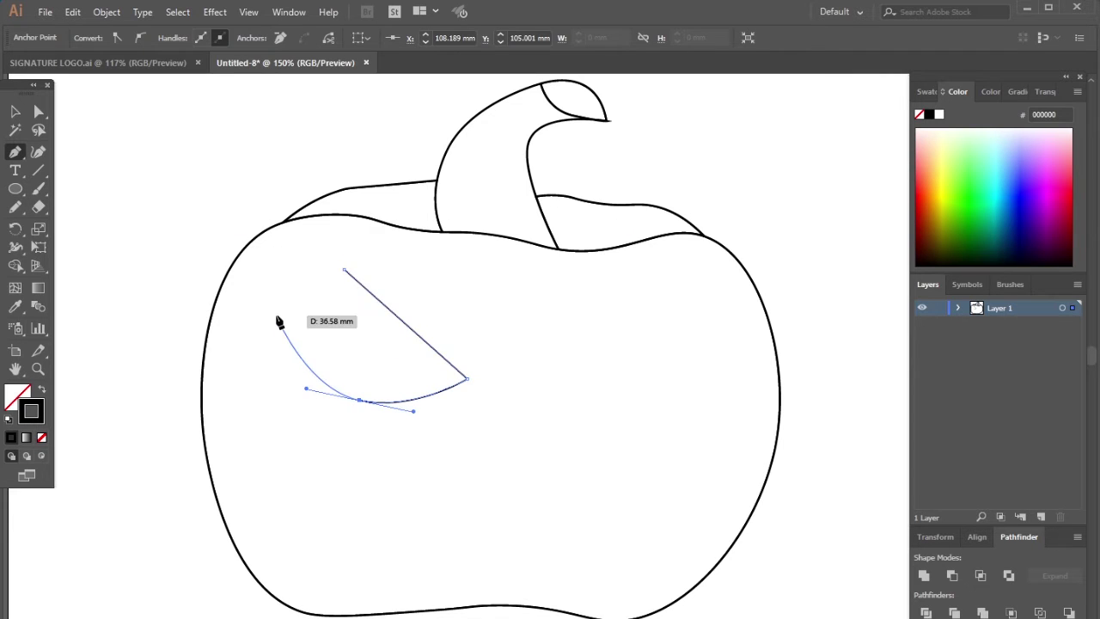
left_click(344, 272)
- Enlarge the left eye shape on the pumpkin's face
left_click(15, 111)
left_click(331, 330)
left_click_drag(332, 330, 285, 333)
left_click(471, 344)
- Duplicate the left eye to its right and reflect the copy horizontally
left_click(466, 394)
left_click_drag(466, 393, 619, 397)
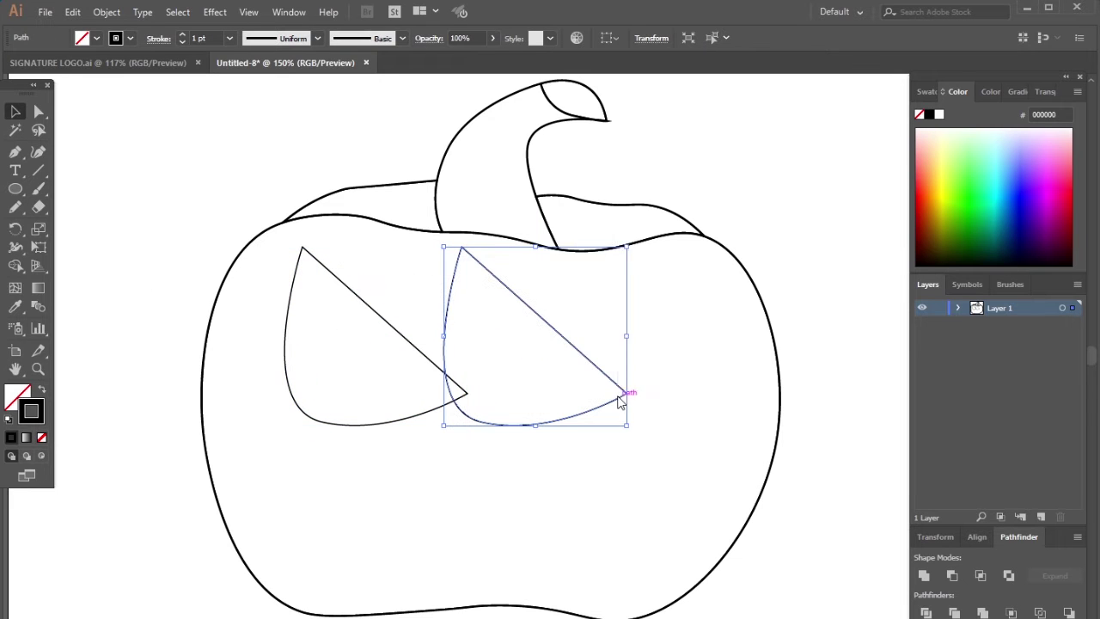
right_click(619, 397)
mouse_move(707, 301)
left_click(832, 356)
key("Return")
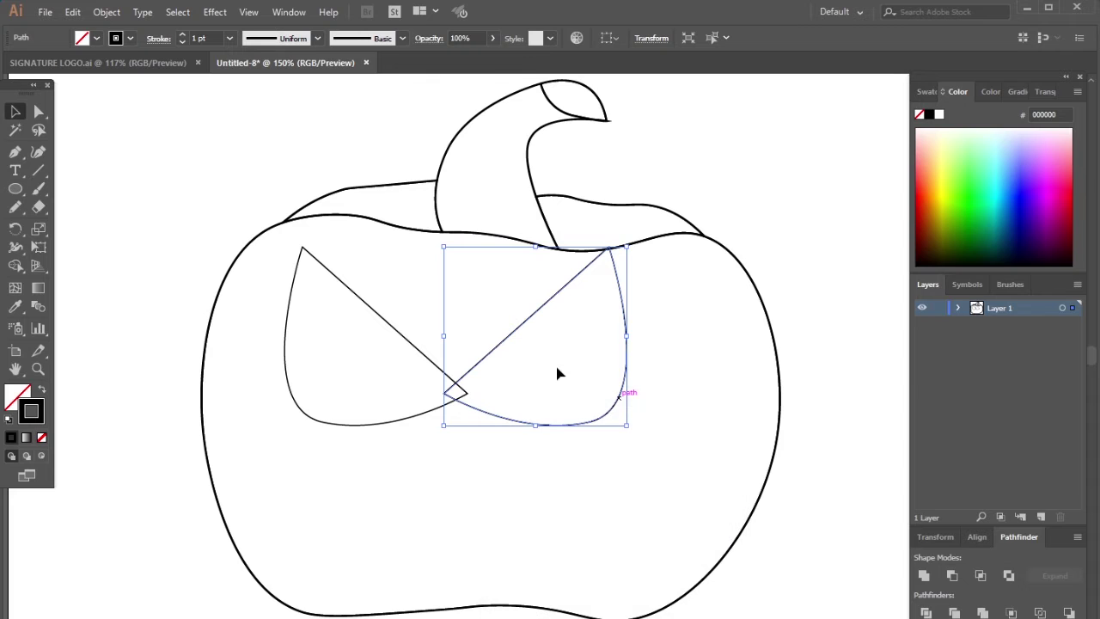
- Place the mirrored eye on the right side of the face and make it smaller than the left one
left_click_drag(527, 327, 661, 340)
left_click(677, 318)
scroll(676, 317, "down", 2)
scroll(682, 334, "up", 1)
key("ctrl+shift+a")
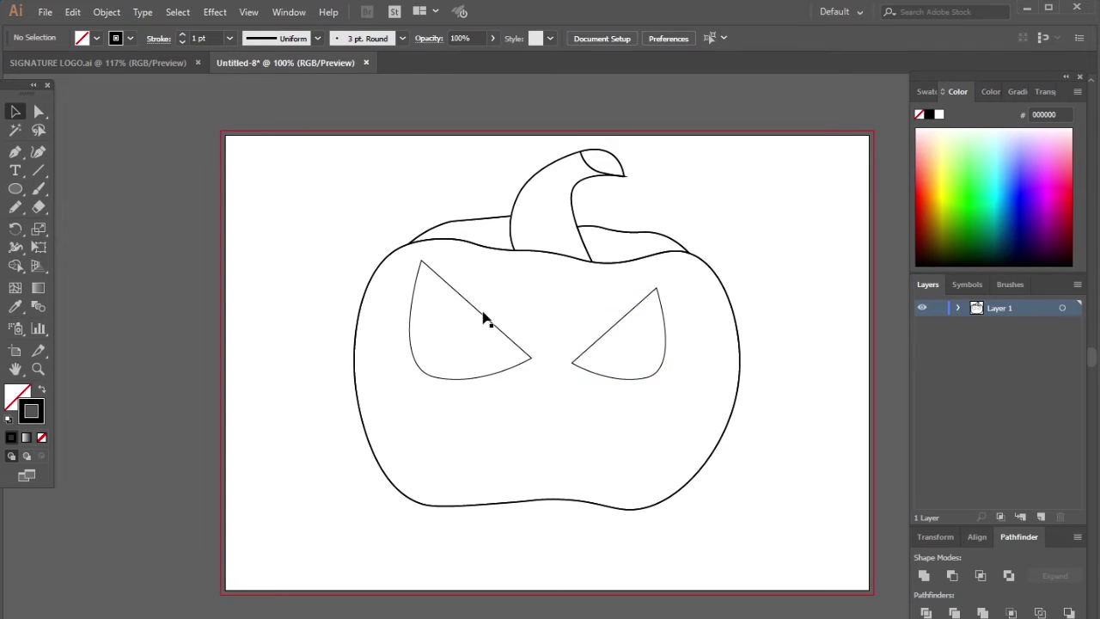
- Select both eyes and set their stroke weight to 2 pt
left_click_drag(669, 395, 669, 396)
left_click(182, 35)
left_click(182, 35)
left_click(182, 35)
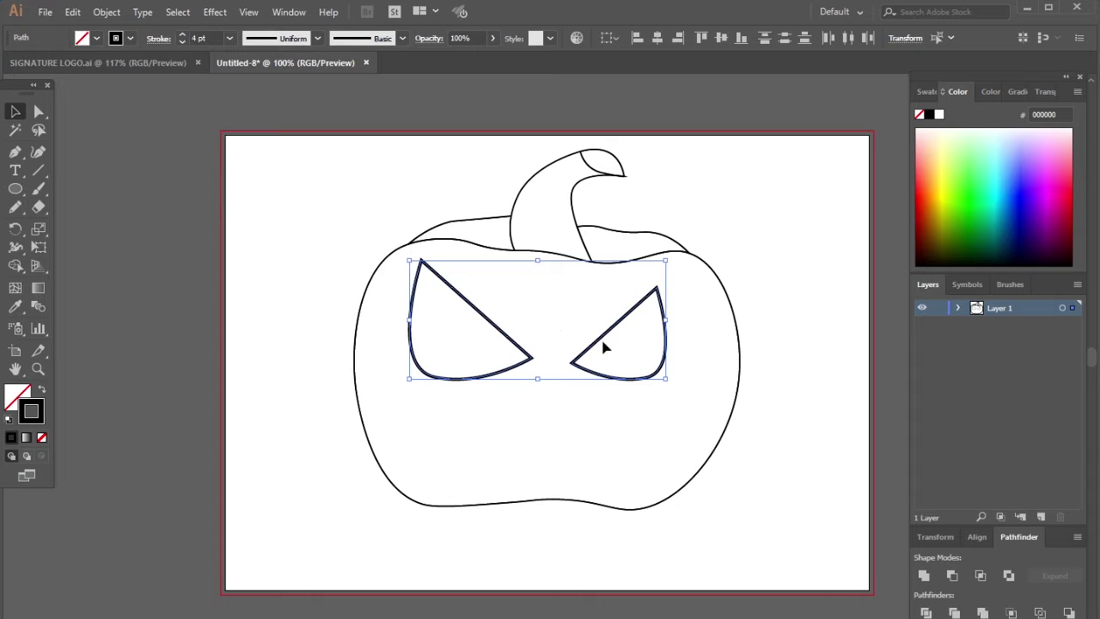
left_click(182, 41)
left_click(182, 41)
left_click(565, 318)
- Draw the mouth's wavy lower edge below the eyes with the Pen tool, ending at a raised right corner
scroll(567, 321, "down", 1)
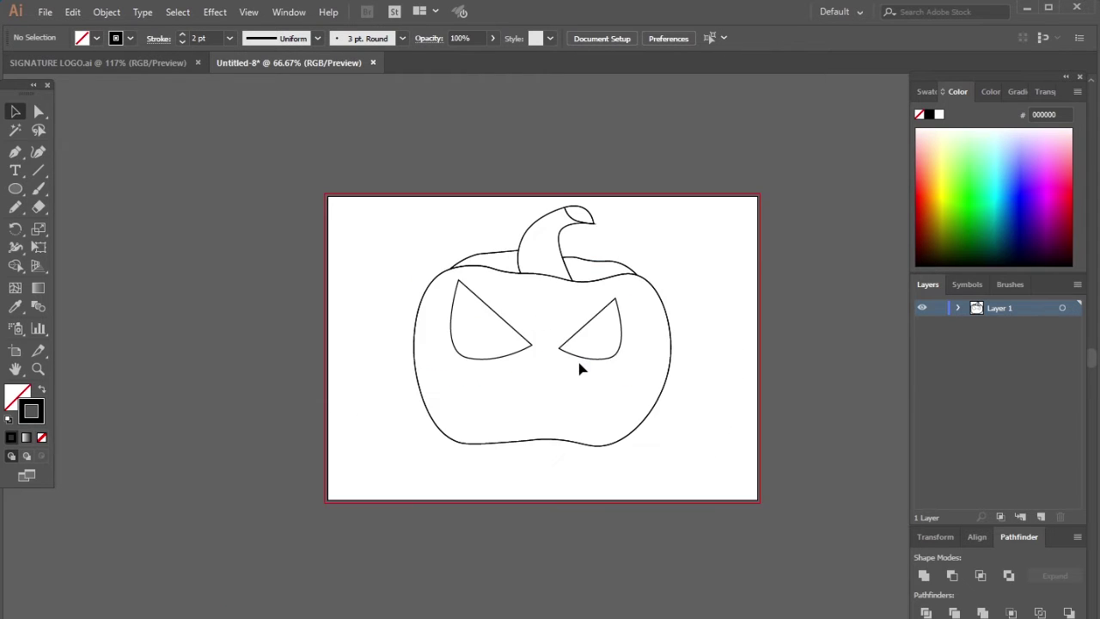
scroll(579, 365, "up", 2)
left_click(282, 390)
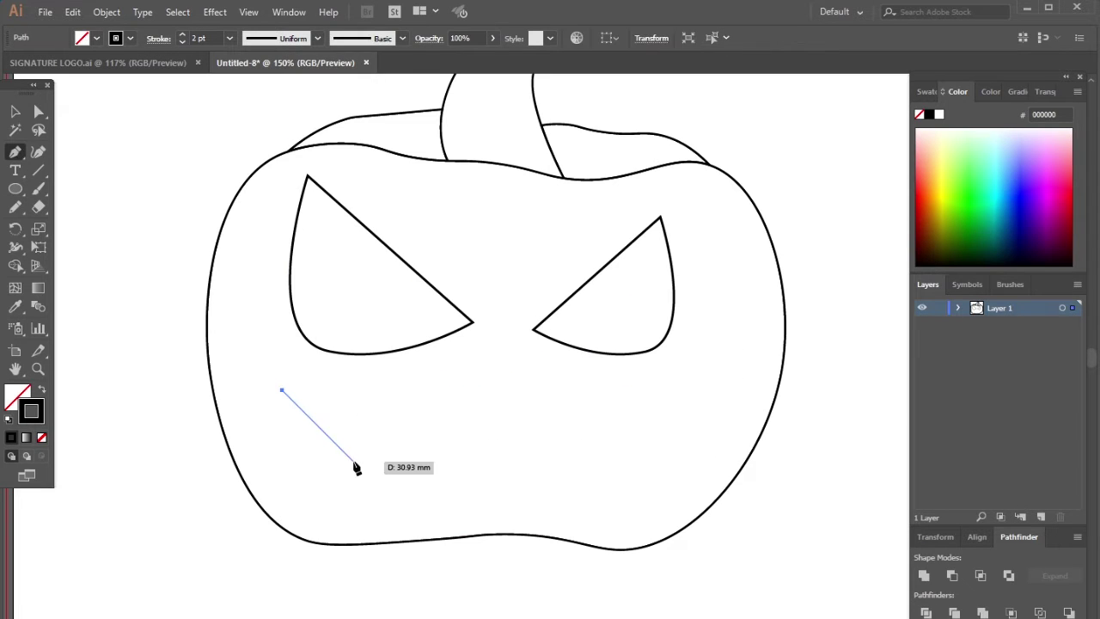
left_click_drag(384, 478, 387, 480)
left_click_drag(484, 465, 530, 464)
left_click_drag(615, 482, 640, 484)
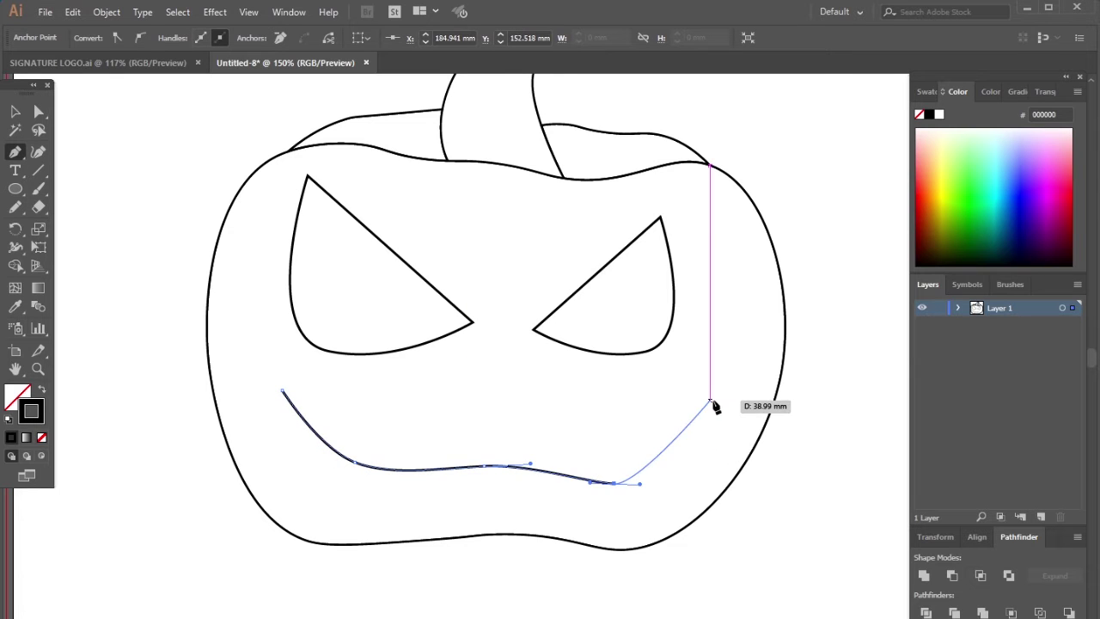
left_click(719, 392)
- Draw the mouth's upper edge as a zigzag of teeth back to the left corner, closing the path, and deselect it
left_click(626, 423)
left_click(597, 395)
left_click(541, 422)
left_click(483, 391)
left_click(434, 421)
left_click(378, 391)
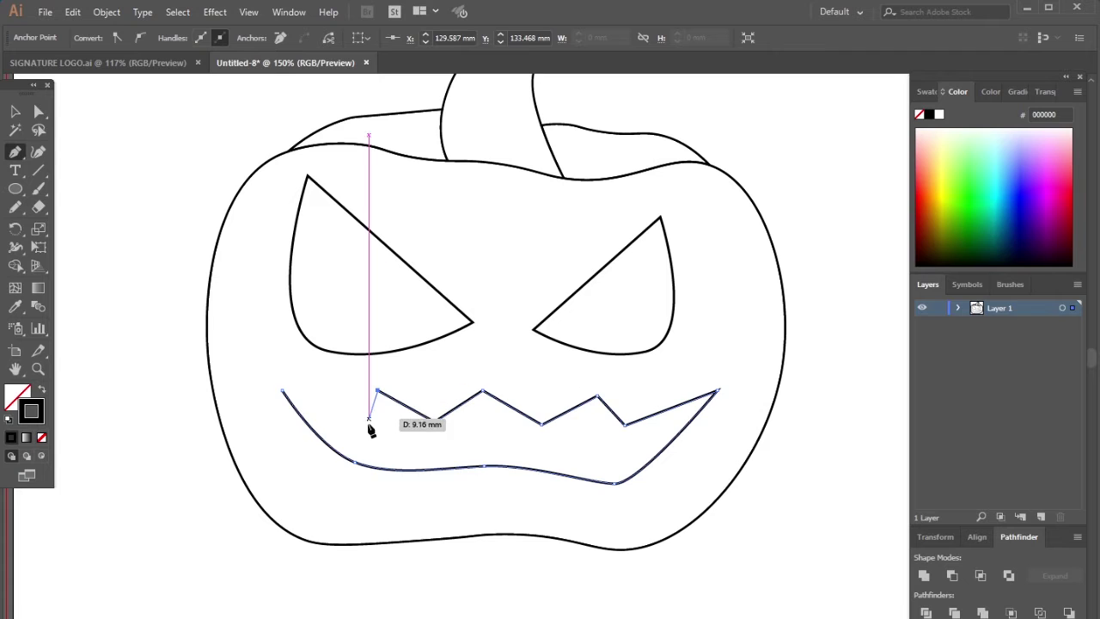
left_click(283, 392)
key("ctrl+minus")
key("ctrl+minus")
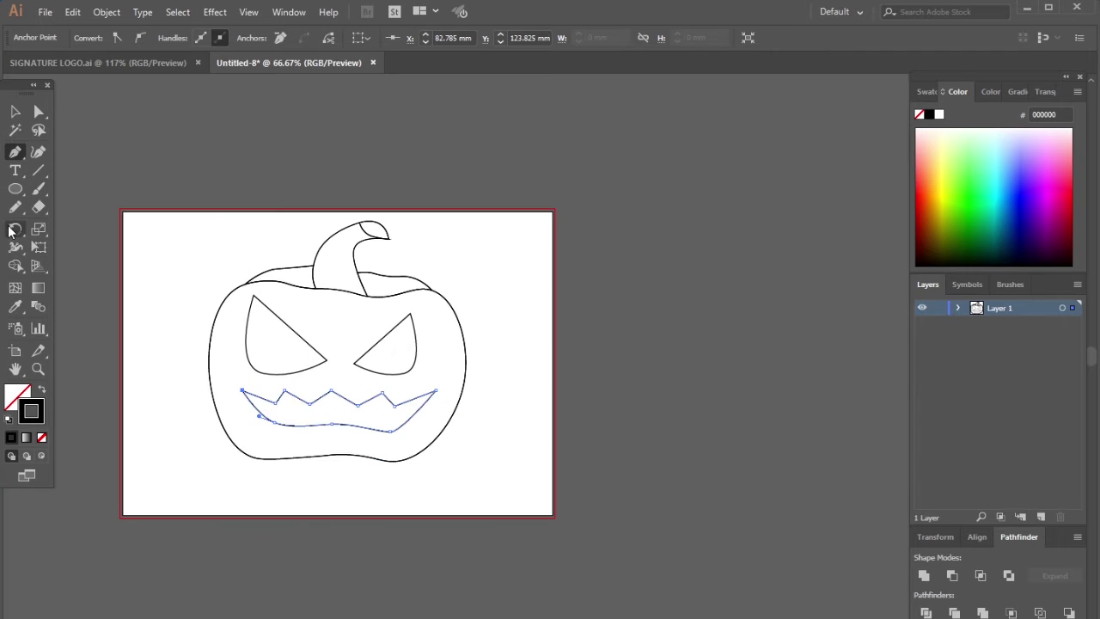
left_click(326, 410)
- Select the pumpkin together with its eyes and mouth and expand all the paths
scroll(326, 410, "up", 2)
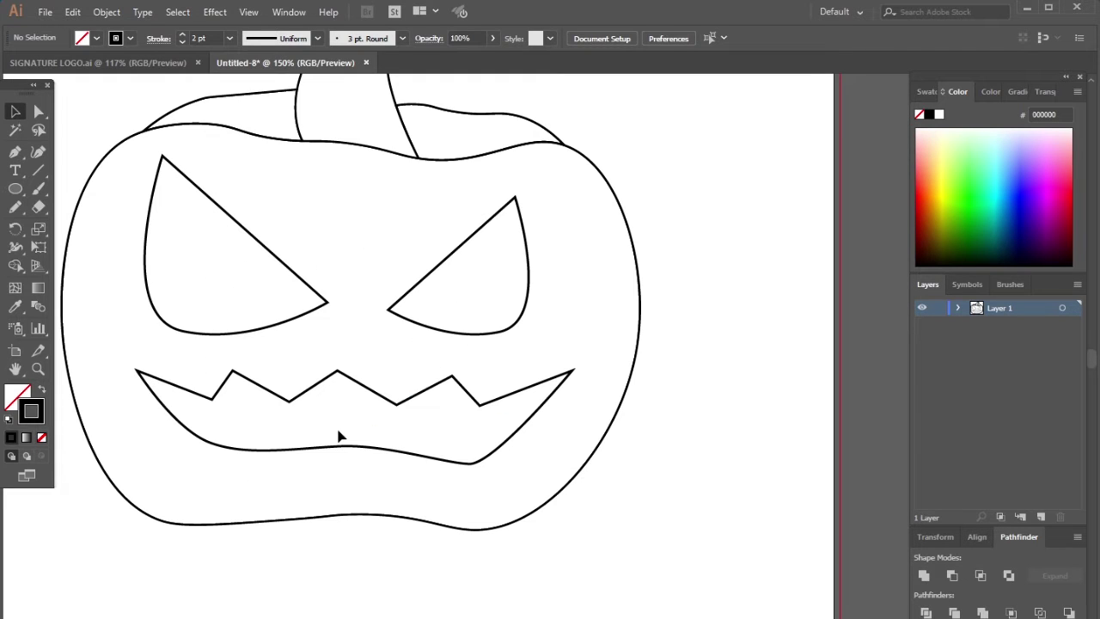
scroll(434, 404, "down", 2)
scroll(375, 393, "up", 1)
scroll(380, 413, "down", 1)
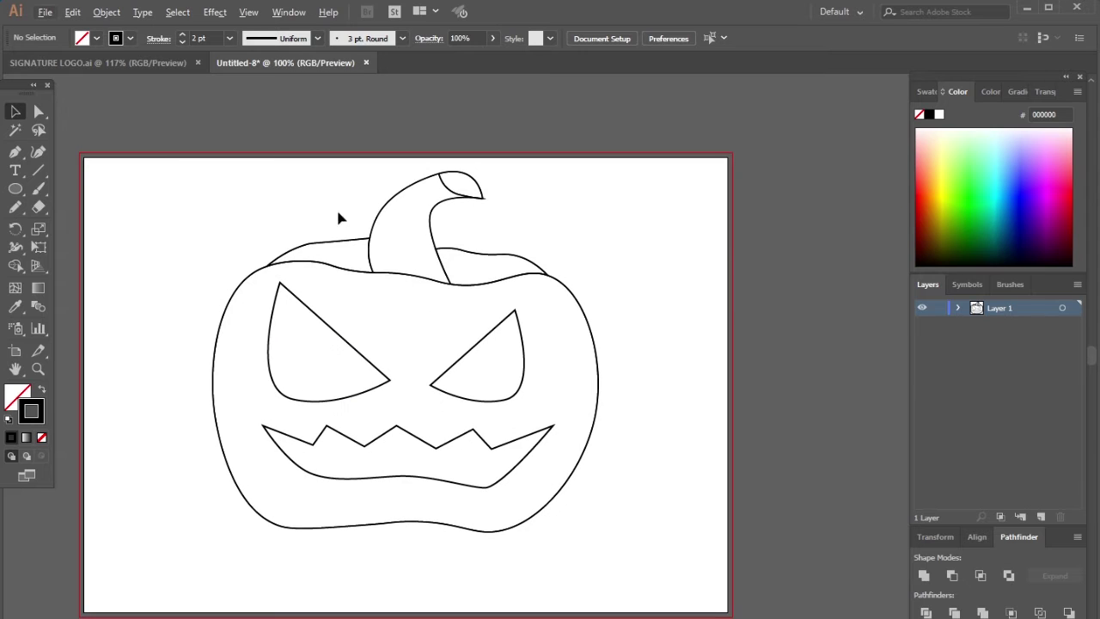
left_click_drag(284, 283, 631, 567)
left_click(107, 12)
left_click(172, 175)
left_click(649, 408)
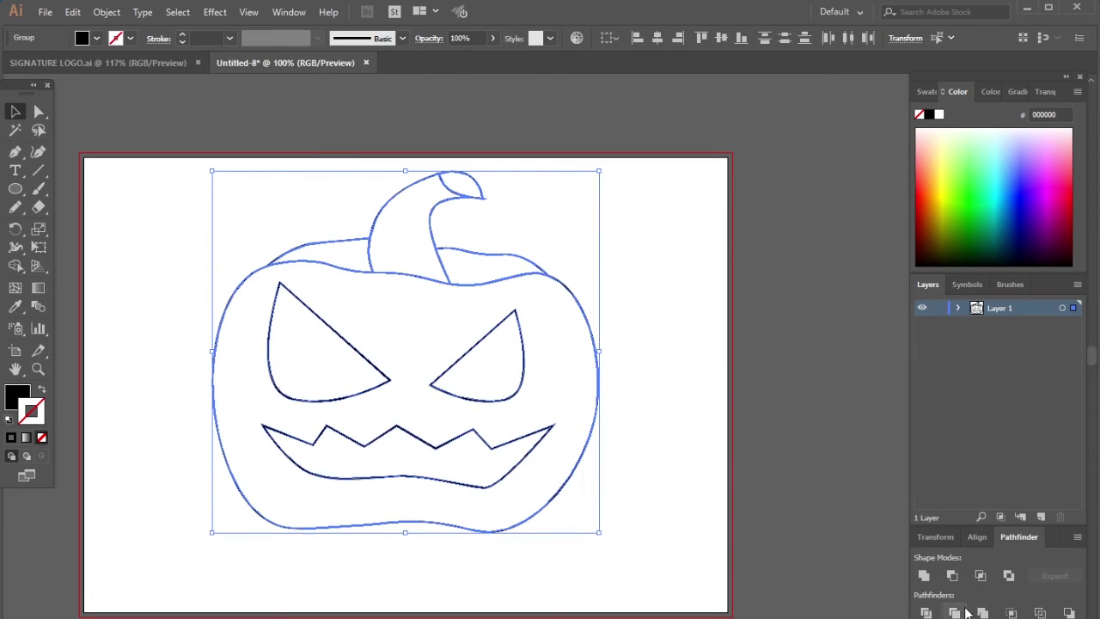
- Merge the expanded pumpkin paths with Pathfinder and duplicate Layer 1 as a locked copy above it
left_click(981, 611)
left_click_drag(1001, 308, 1041, 516)
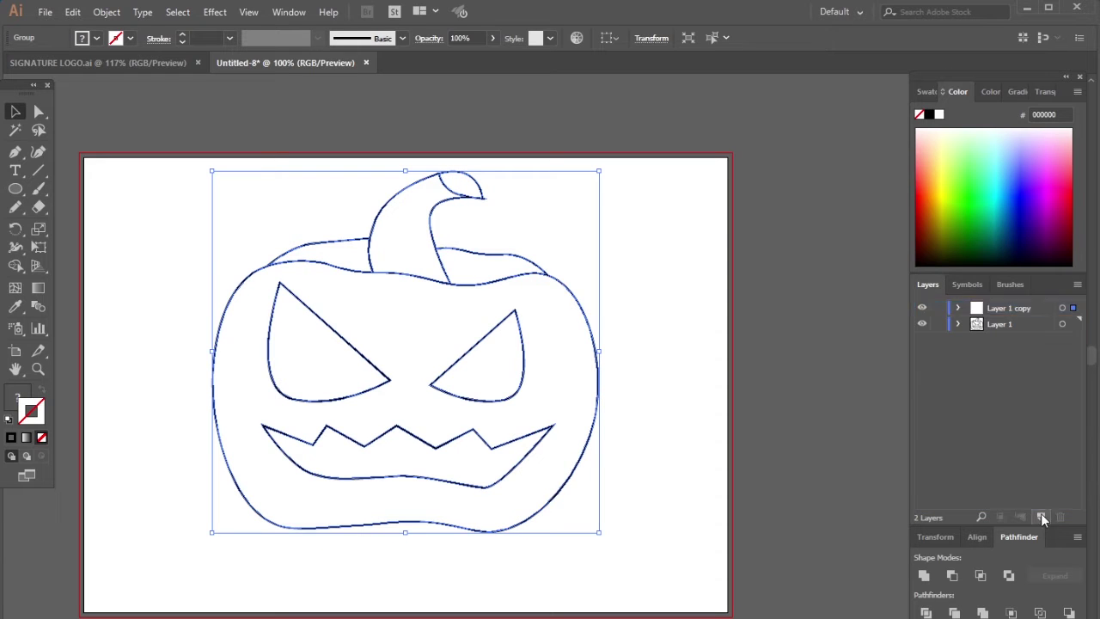
left_click(987, 324)
- Draw an orange F7931E rectangle without stroke around the whole pumpkin on Layer 1 and send it to the back
left_click(930, 91)
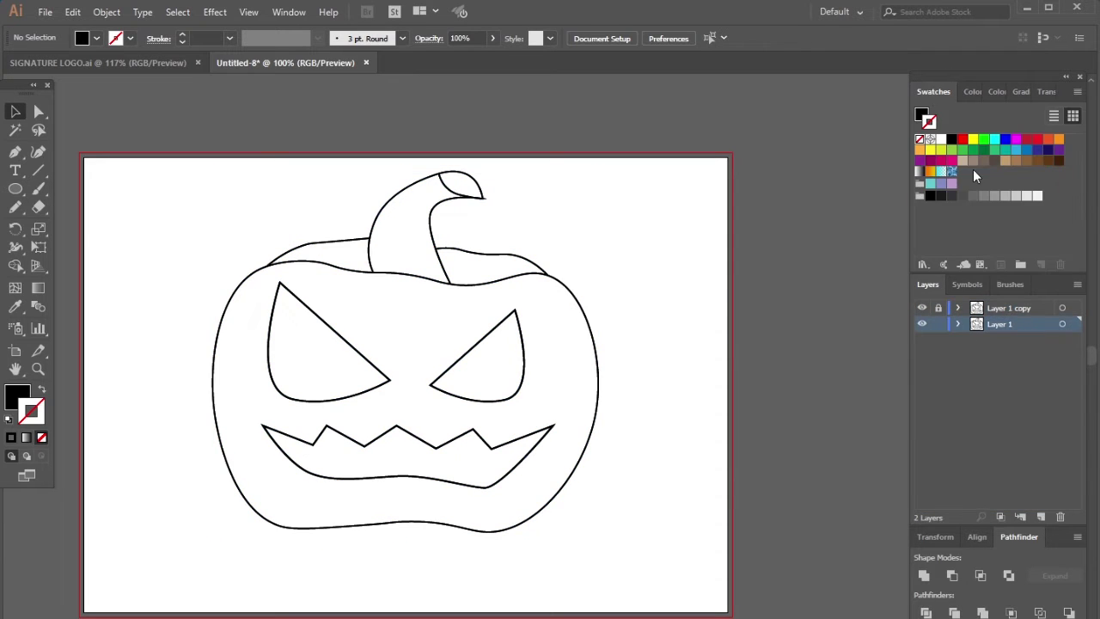
left_click(1059, 140)
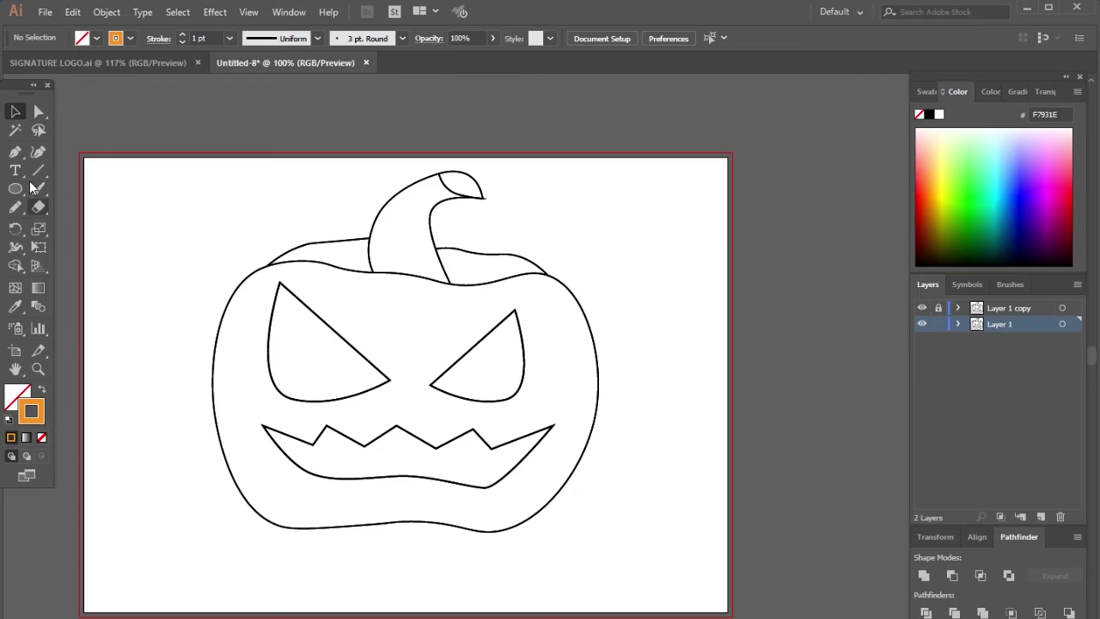
left_click_drag(15, 188, 38, 186)
left_click_drag(158, 160, 645, 552)
left_click(13, 112)
right_click(511, 263)
mouse_move(618, 507)
left_click(731, 552)
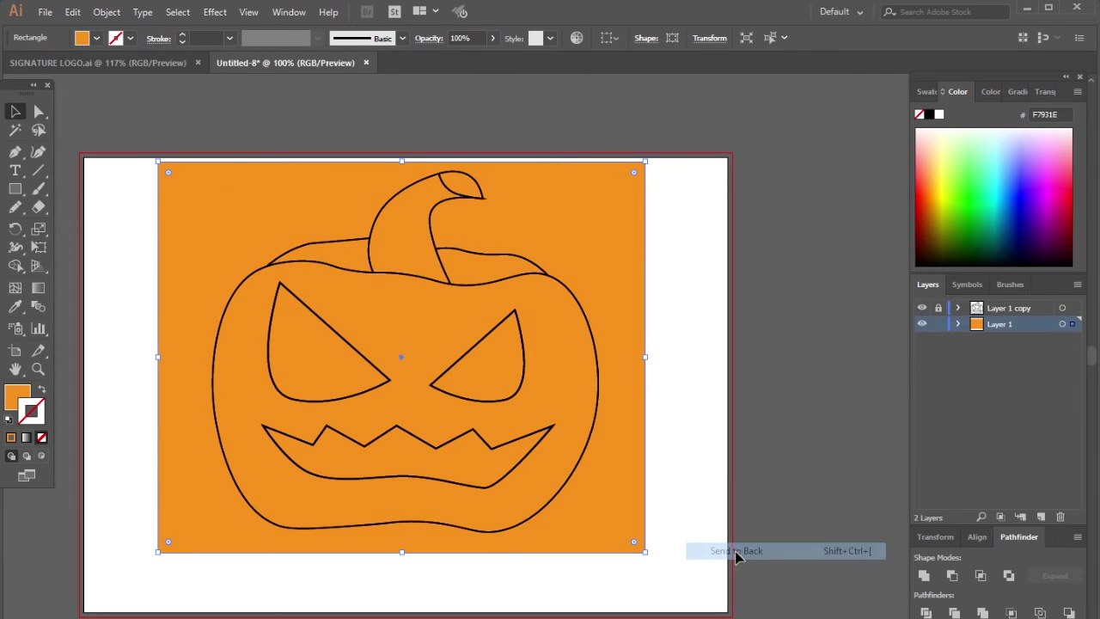
- Select the orange rectangle together with the pumpkin outlines on Layer 1, expand them and merge them with Pathfinder
left_click_drag(124, 176, 680, 557)
left_click(106, 12)
left_click(157, 175)
left_click(983, 612)
key("Delete")
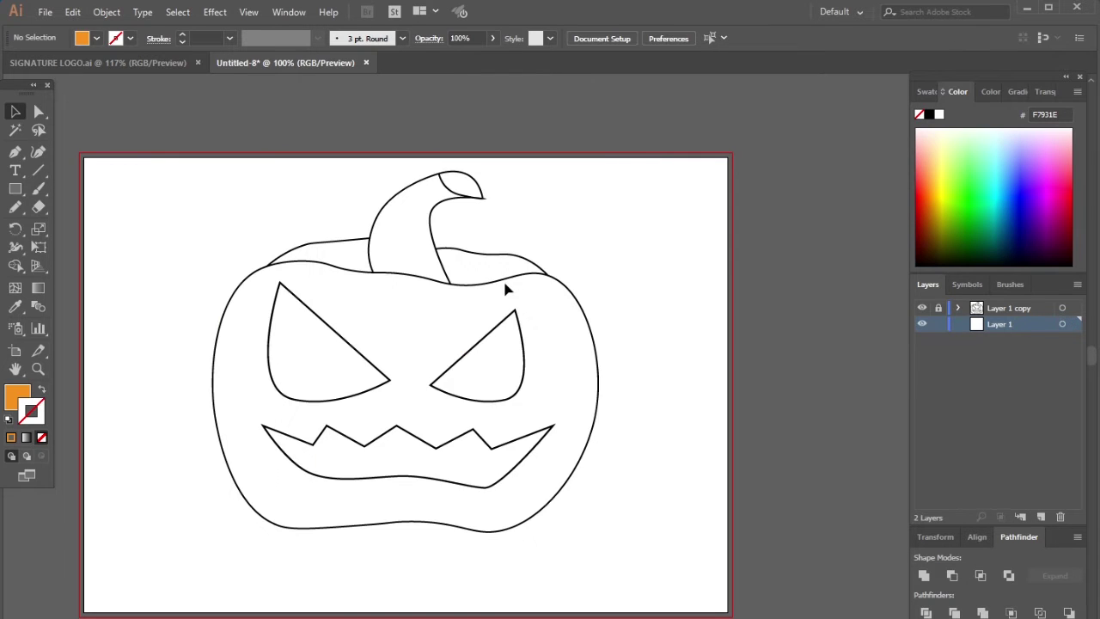
key("ctrl+z")
left_click(678, 274)
left_click_drag(126, 158, 648, 562)
left_click(111, 12)
left_click(685, 205)
right_click(608, 230)
left_click(547, 221)
right_click(548, 216)
mouse_move(678, 364)
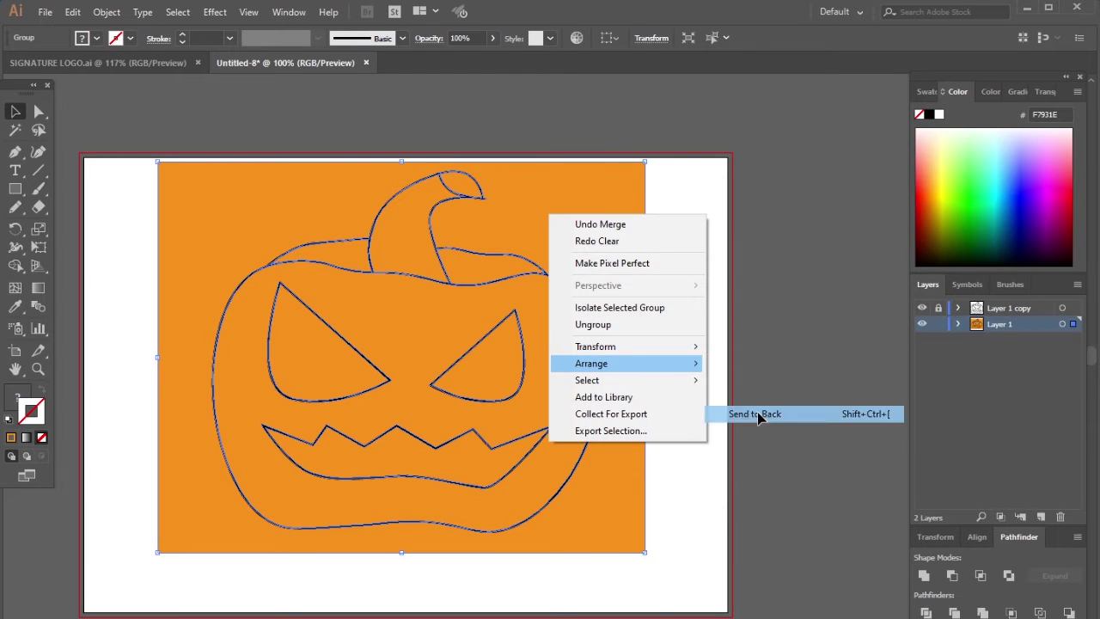
left_click(758, 417)
- Isolate the merged group on Layer 1 and delete the orange area outside the pumpkin
left_click(133, 170)
left_click_drag(685, 577, 686, 579)
left_click(109, 12)
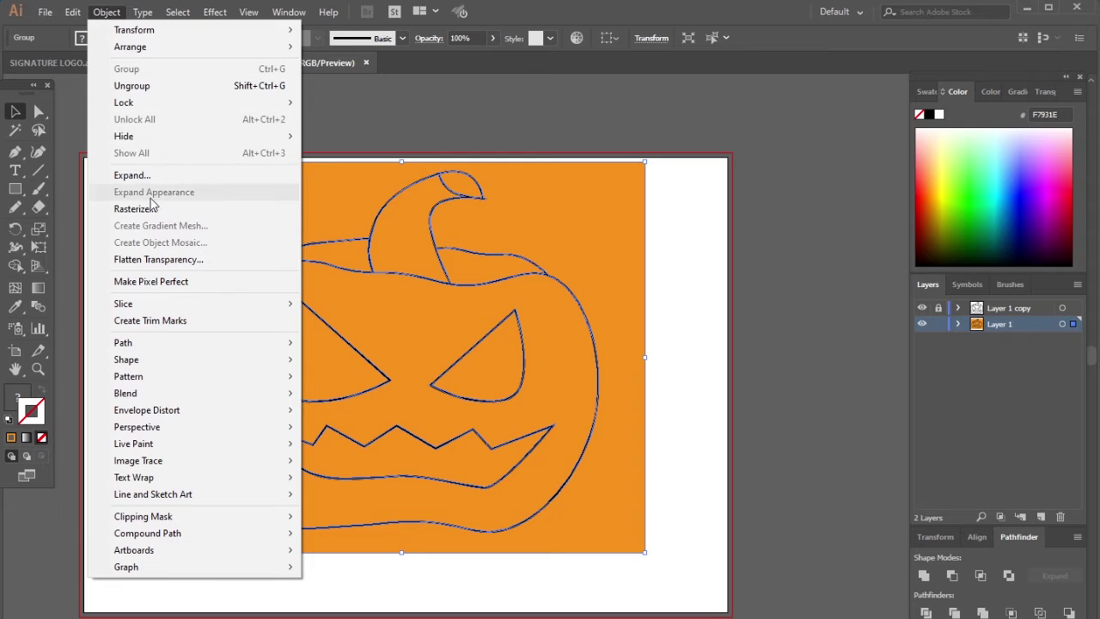
left_click(144, 175)
right_click(560, 221)
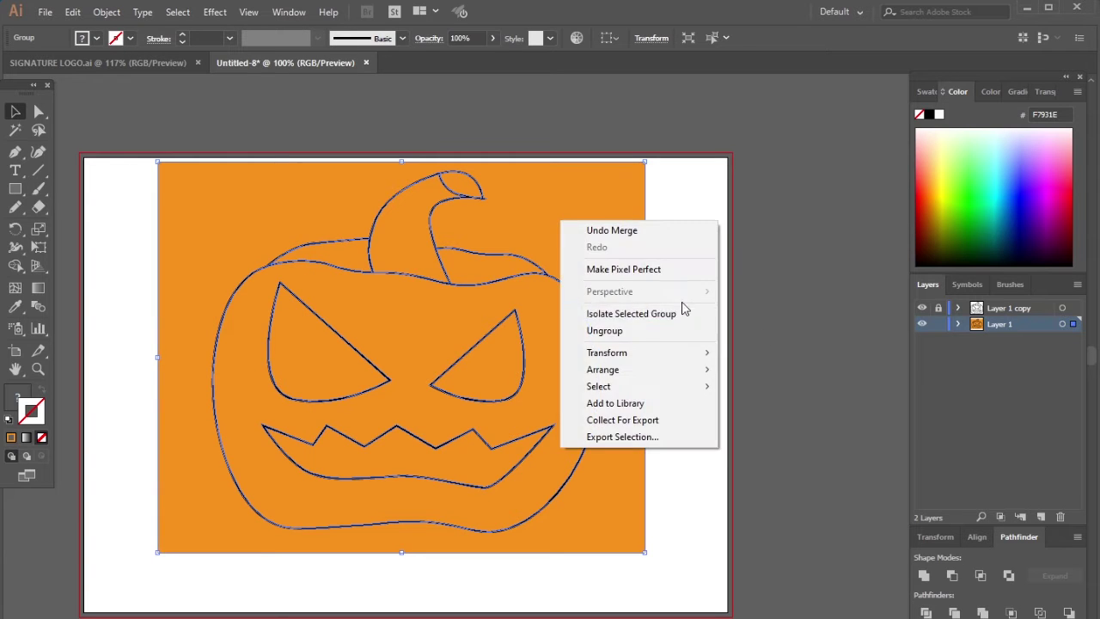
left_click(674, 314)
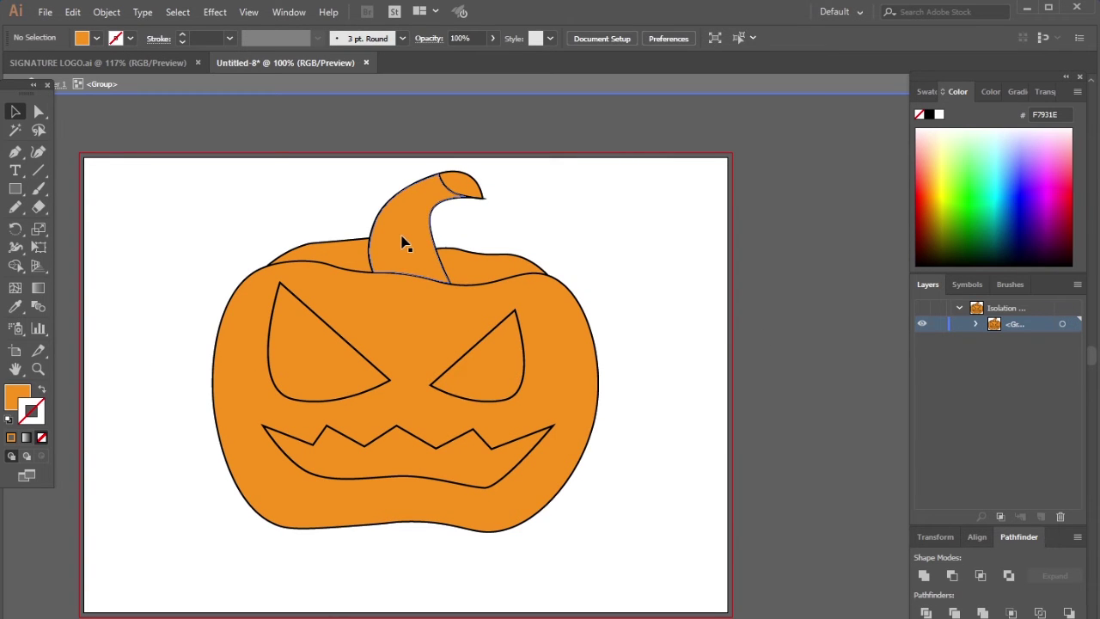
- Fill the stem's body with dark green 576600 and leave it without a stroke
left_click(457, 196)
left_click(930, 95)
left_click(984, 151)
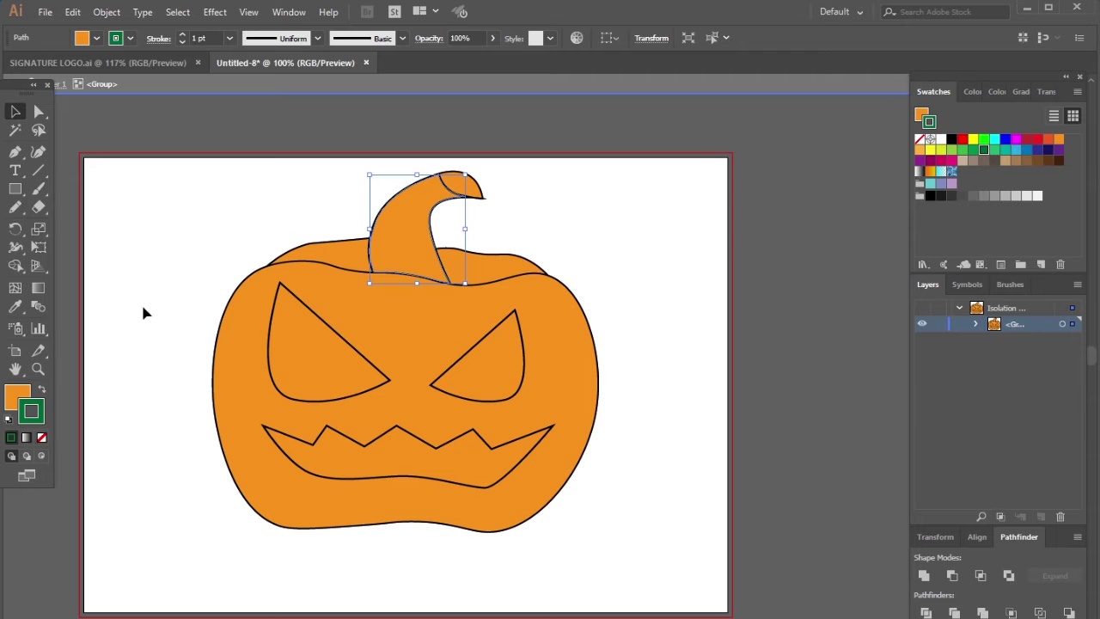
left_click(41, 390)
left_click(41, 437)
double_click(17, 396)
left_click_drag(901, 505, 901, 548)
left_click(1026, 400)
left_click(505, 232)
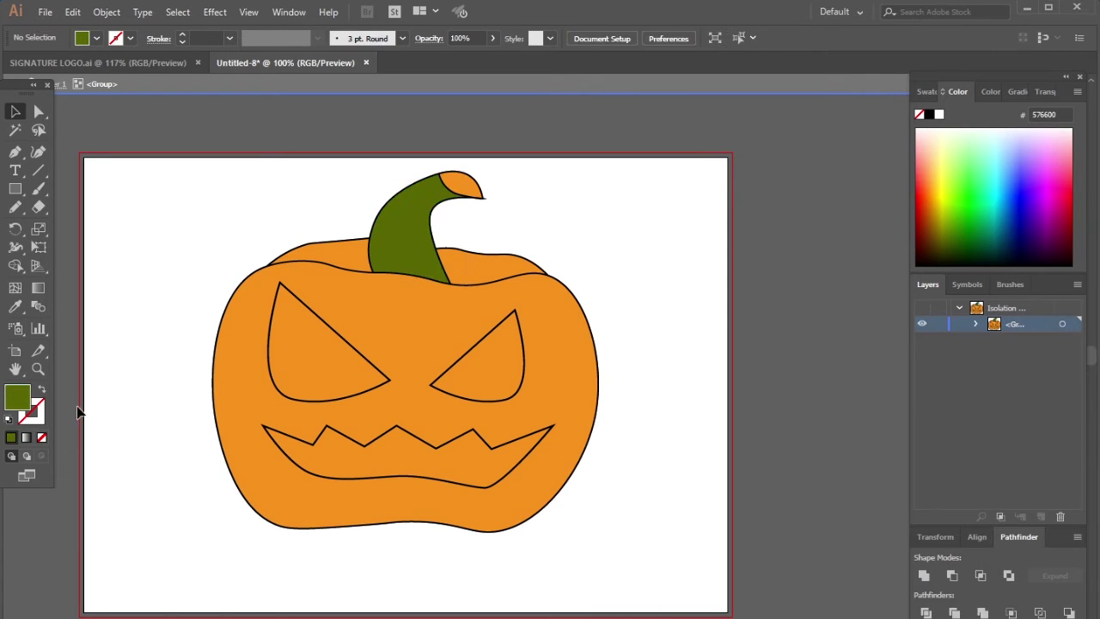
- Fill the cut tip of the stem with the lighter green 8B961D
double_click(17, 397)
left_click(828, 470)
left_click(1023, 397)
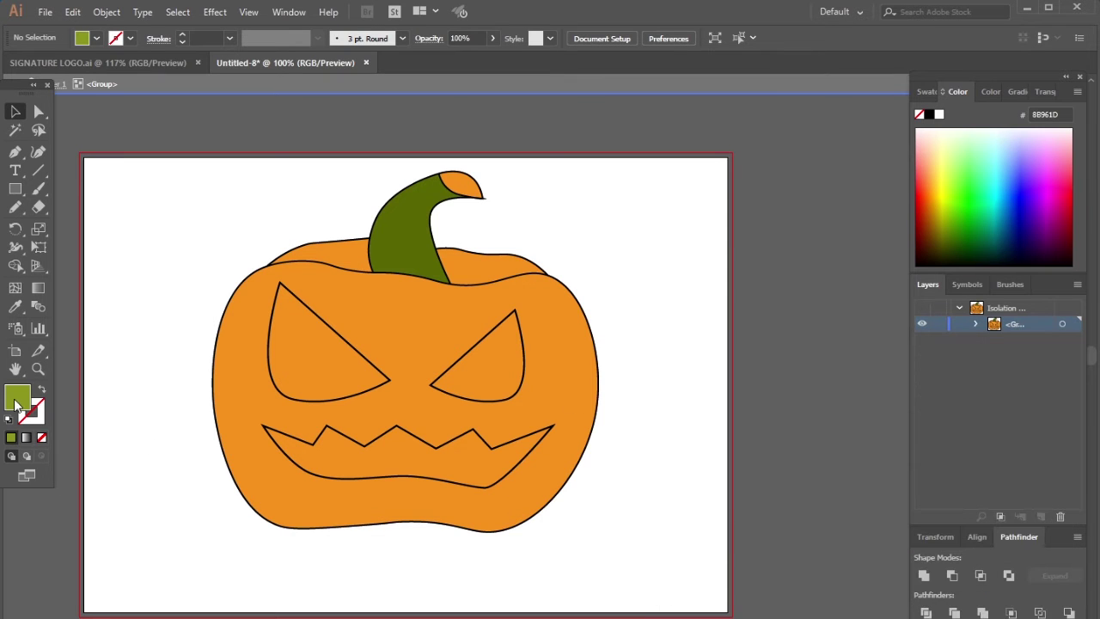
- Fill both eyes and the mouth with the red-orange swatch and deselect them
left_click(335, 378)
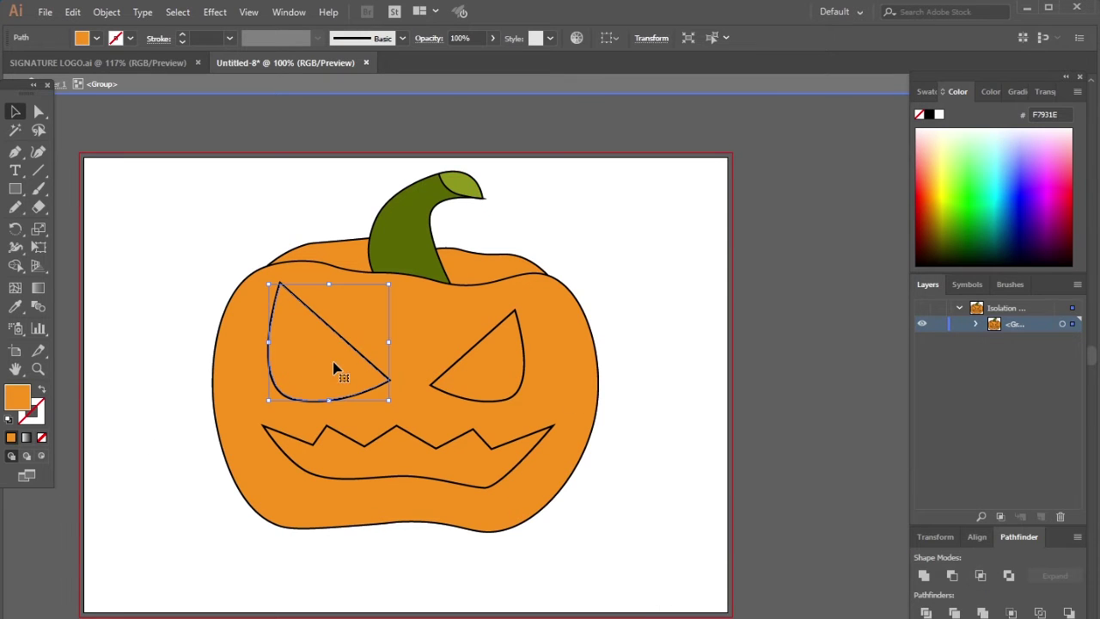
left_click(504, 367, "shift")
left_click(930, 91)
left_click(1048, 139)
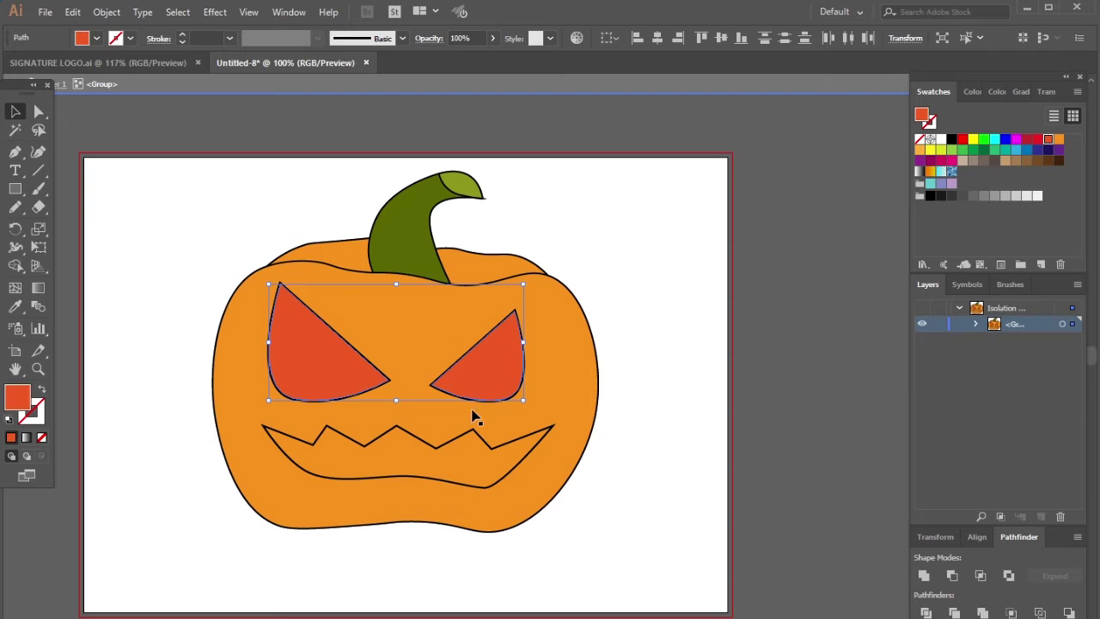
left_click(1048, 139)
key("ctrl+shift+a")
- Give the left eye a gradient fill from red-orange to black, adding a red-orange stop and removing the white one
scroll(621, 262, "down", 1)
scroll(621, 262, "up", 1)
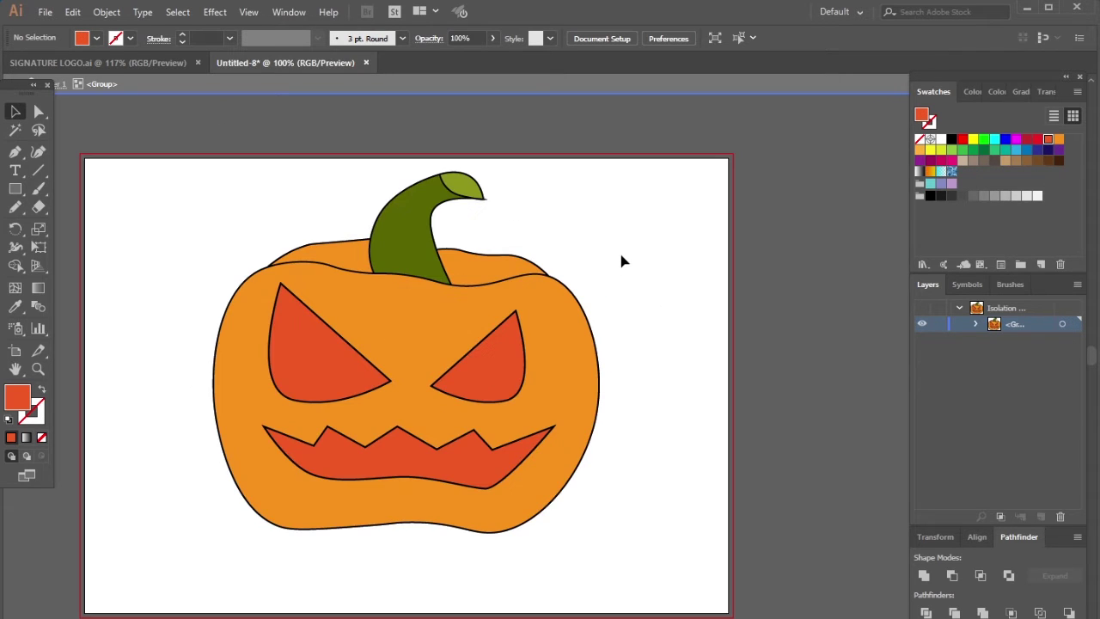
scroll(621, 262, "down", 1)
scroll(614, 352, "up", 1)
left_click(329, 334)
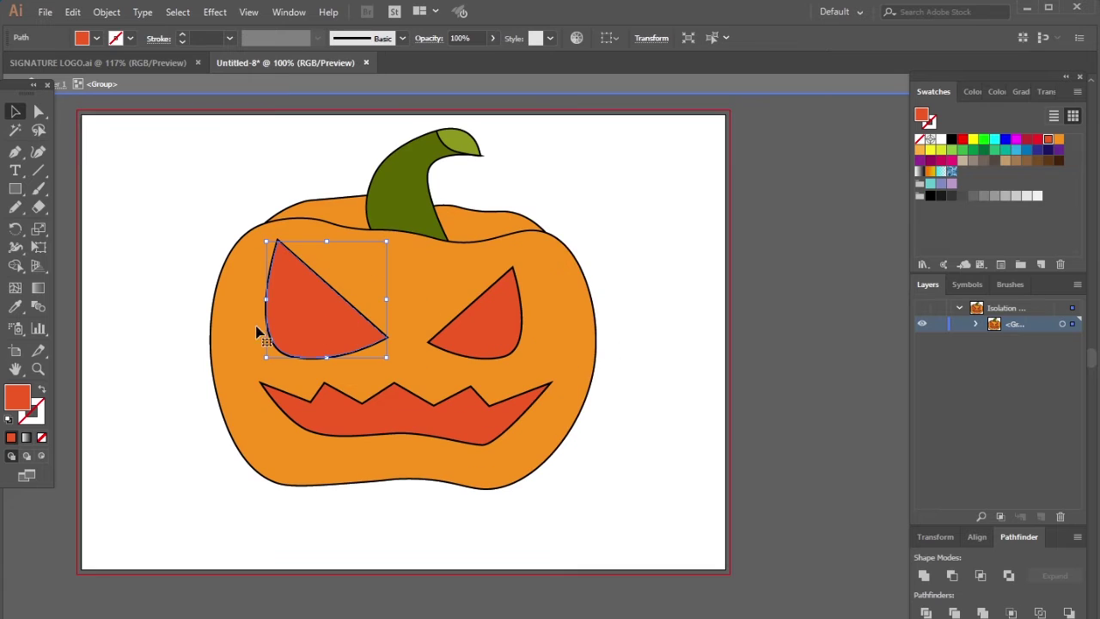
double_click(20, 397)
left_click(1033, 421)
left_click(1050, 92)
left_click(983, 92)
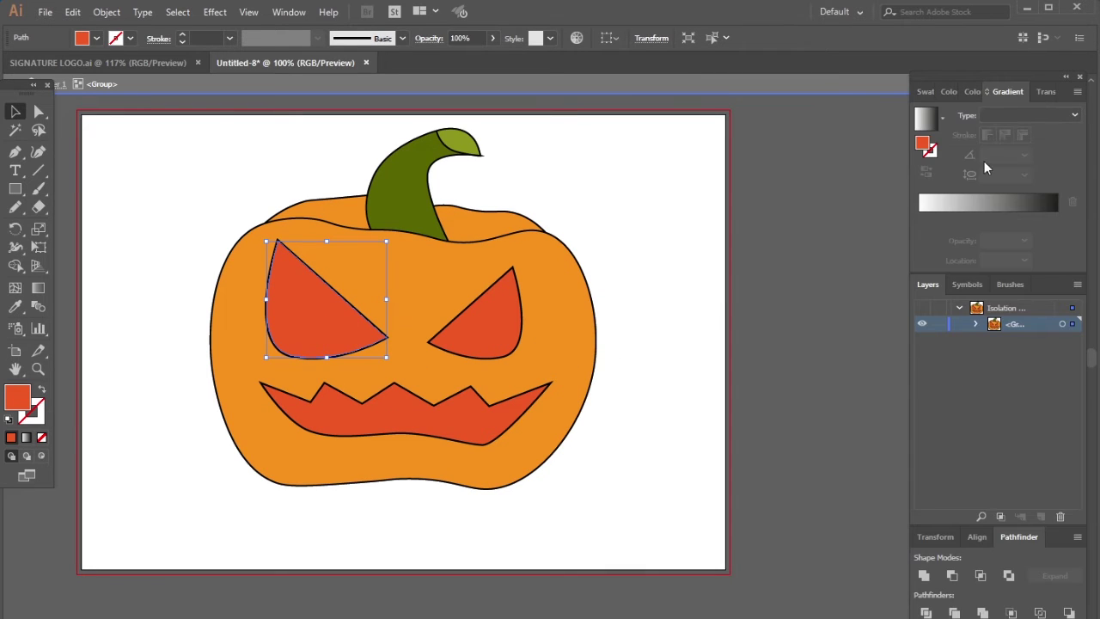
left_click(971, 228)
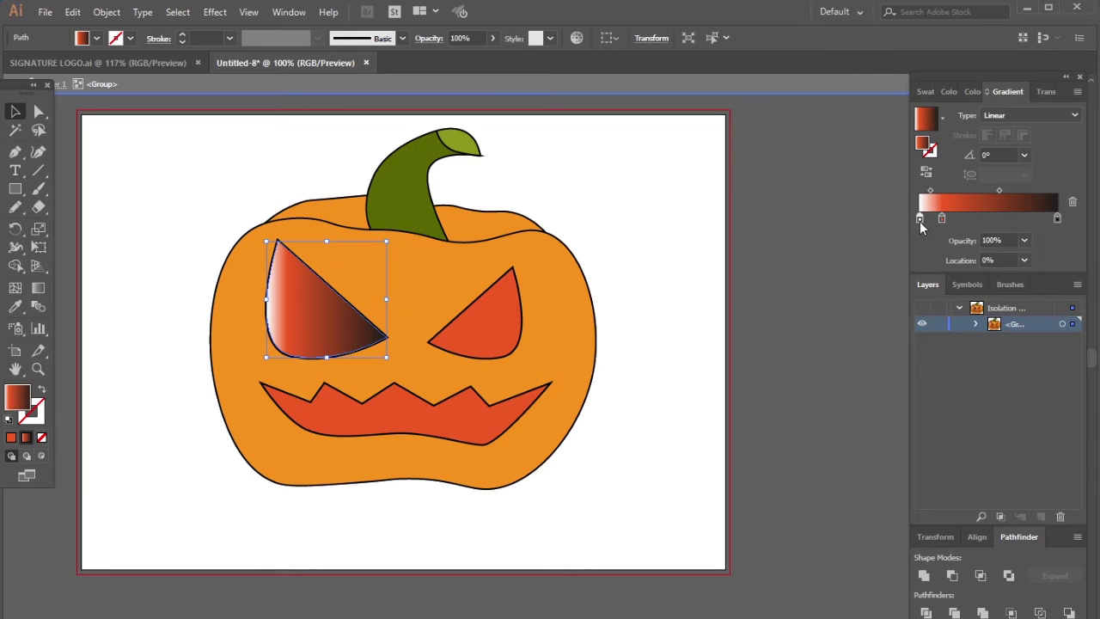
left_click_drag(919, 218, 1008, 168)
- Make the left eye's gradient radial and move its midpoint to 80.42%
left_click(1073, 115)
left_click(1027, 149)
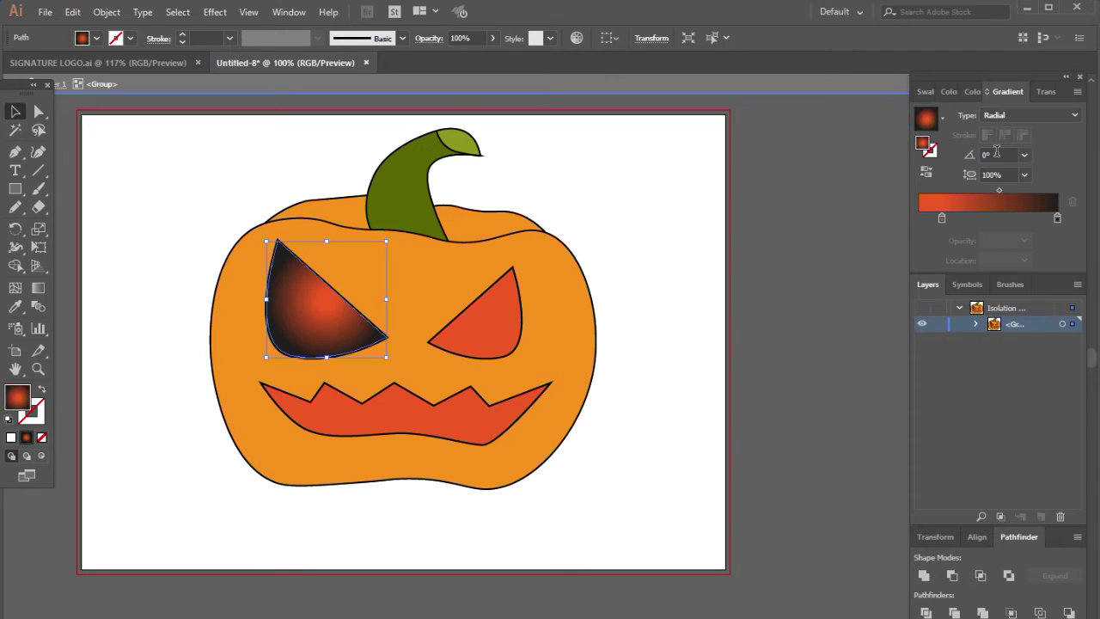
left_click_drag(998, 190, 1033, 190)
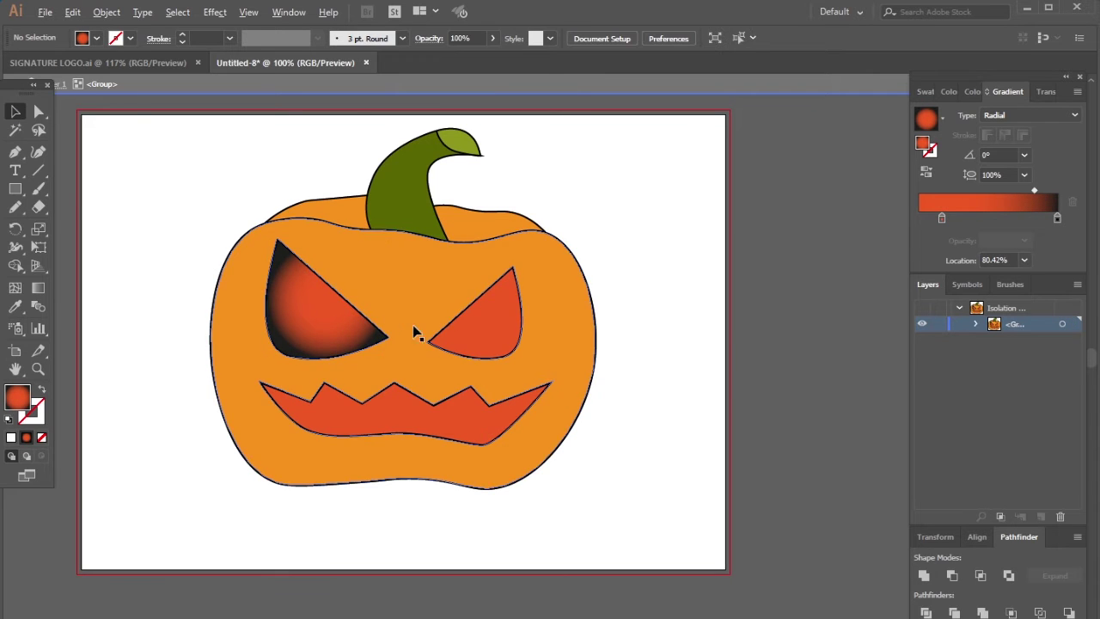
- Copy the left eye's radial gradient to the right eye and the mouth with the Eyedropper, and deselect
left_click(455, 330)
left_click(326, 302)
left_click(15, 306)
left_click(503, 338, "alt")
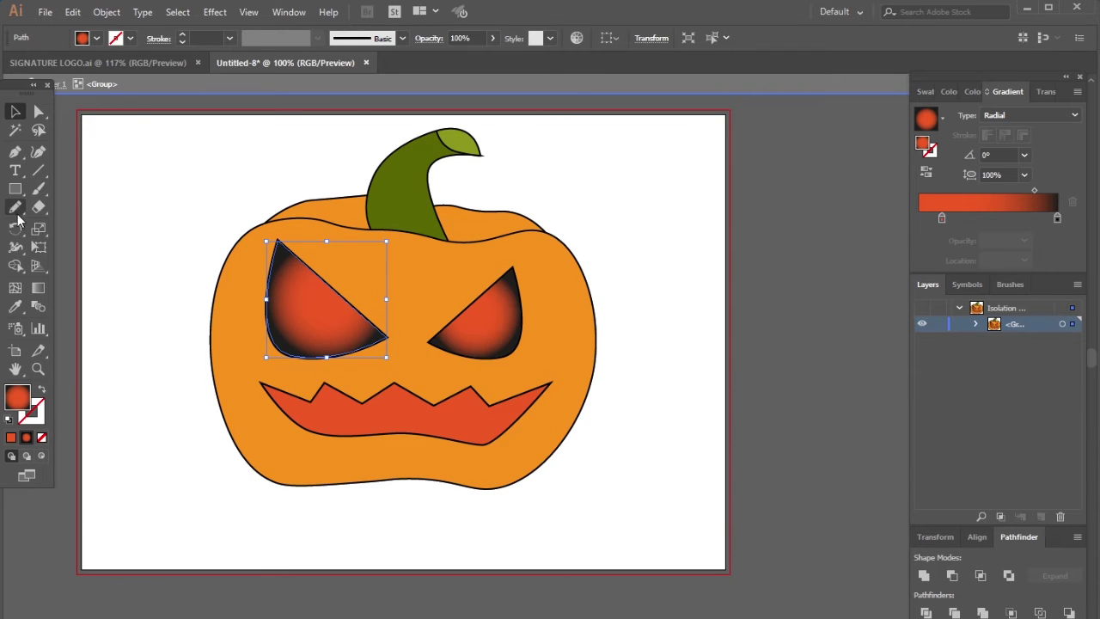
left_click_drag(405, 404, 405, 404)
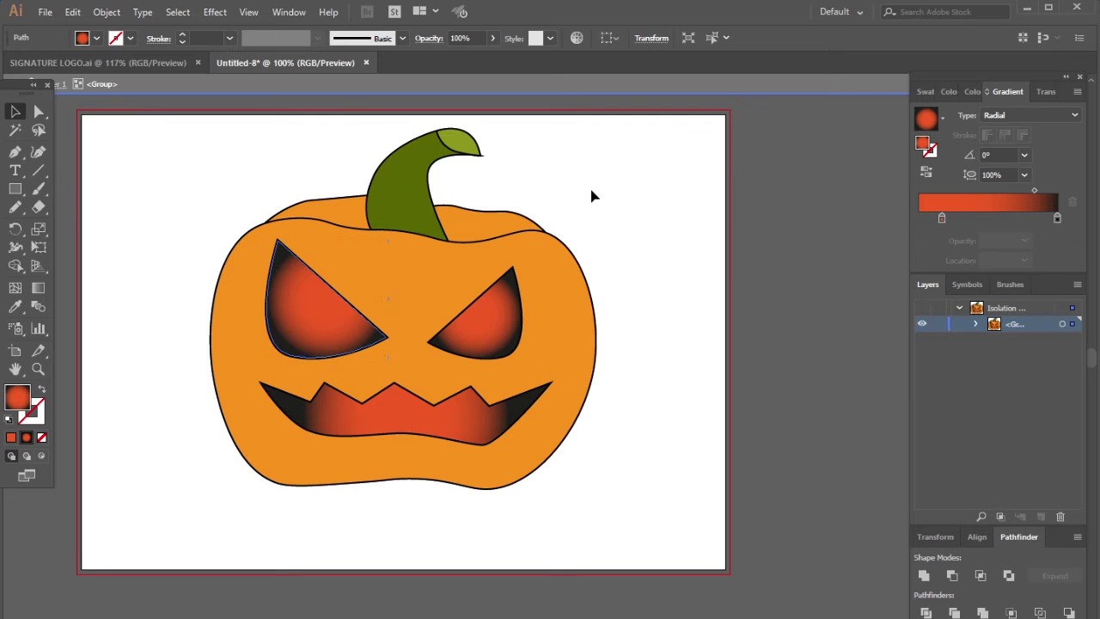
left_click(589, 190)
- Give the pumpkin's front body a radial gradient from orange to black, with the orange stop at 73.24%
scroll(573, 186, "down", 2)
scroll(573, 196, "up", 1)
left_click(564, 252)
scroll(561, 249, "up", 1)
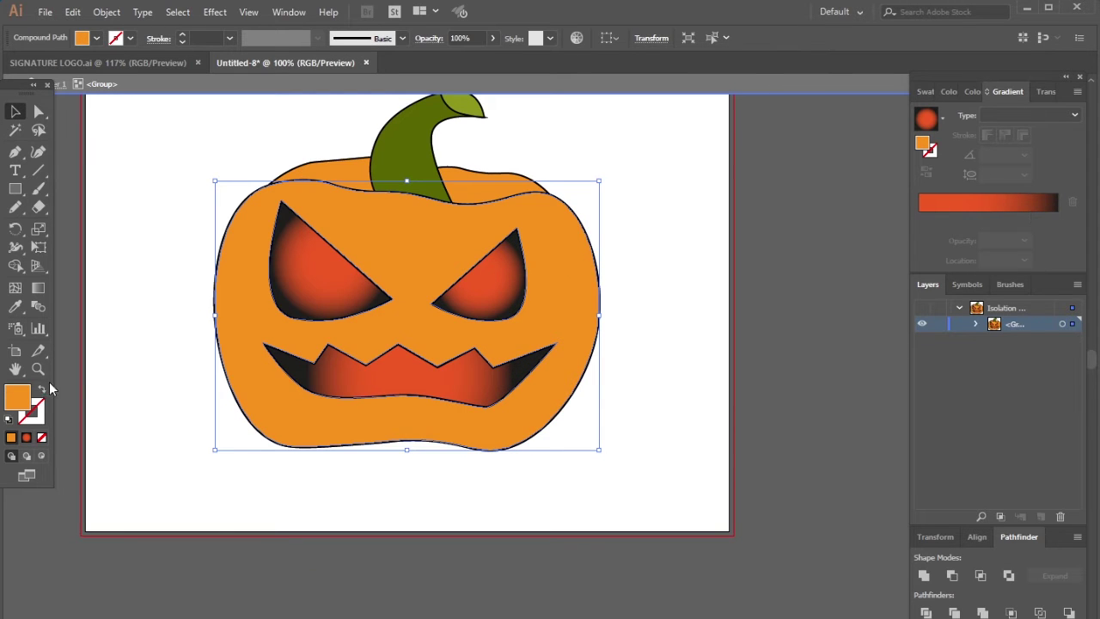
left_click(937, 232)
left_click_drag(964, 220, 988, 262)
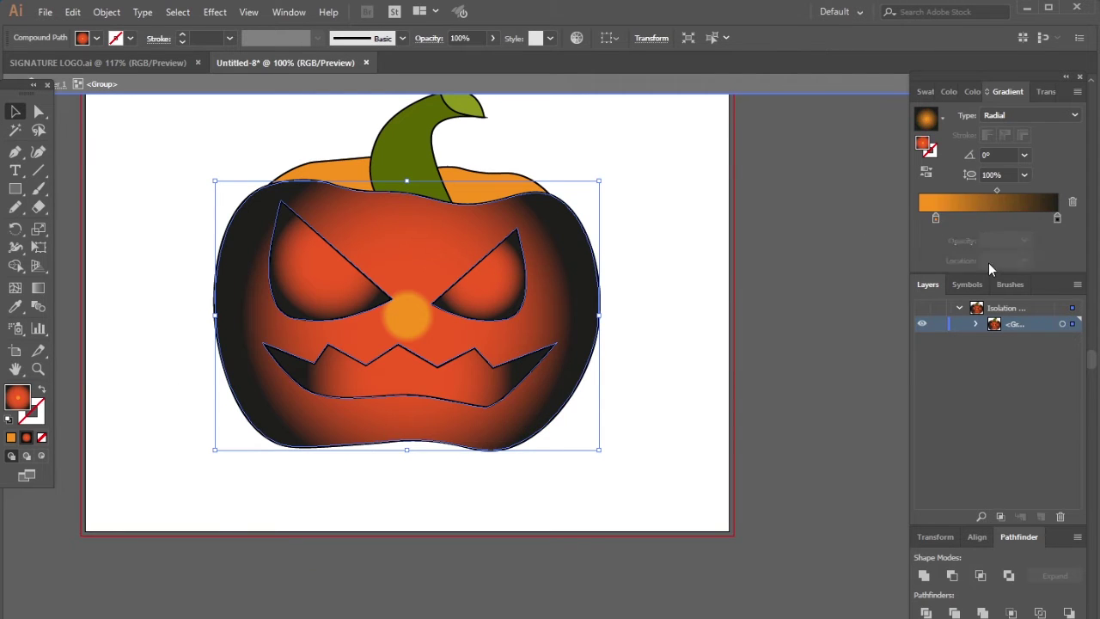
left_click_drag(935, 218, 1020, 206)
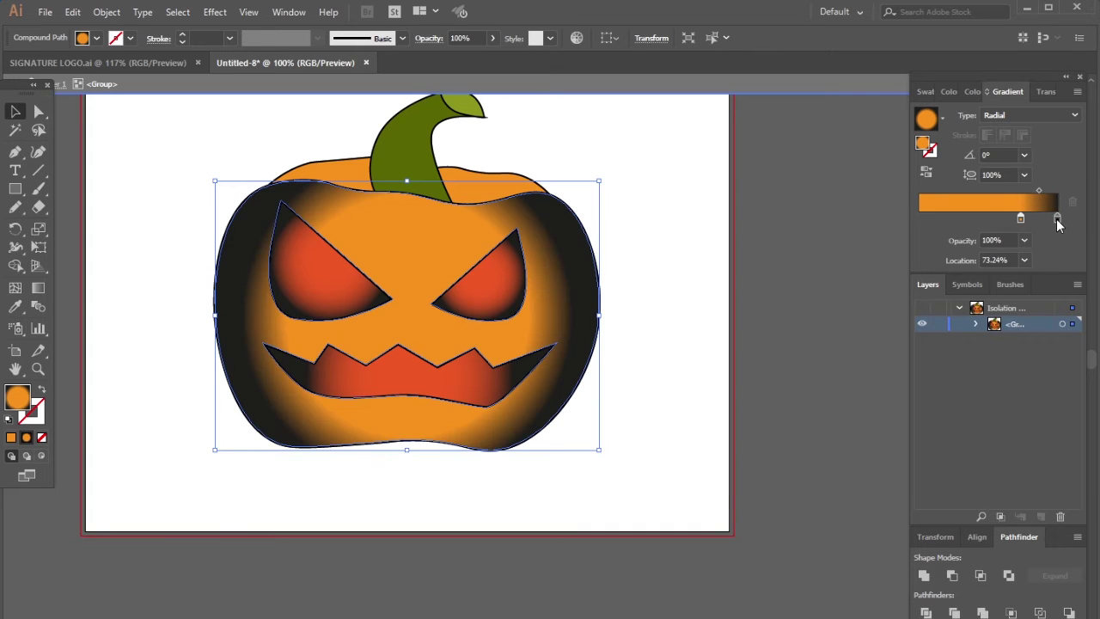
- Change the outer stop of the body's gradient from black to the red-orange swatch
double_click(1057, 219)
left_click(859, 299)
left_click(987, 266)
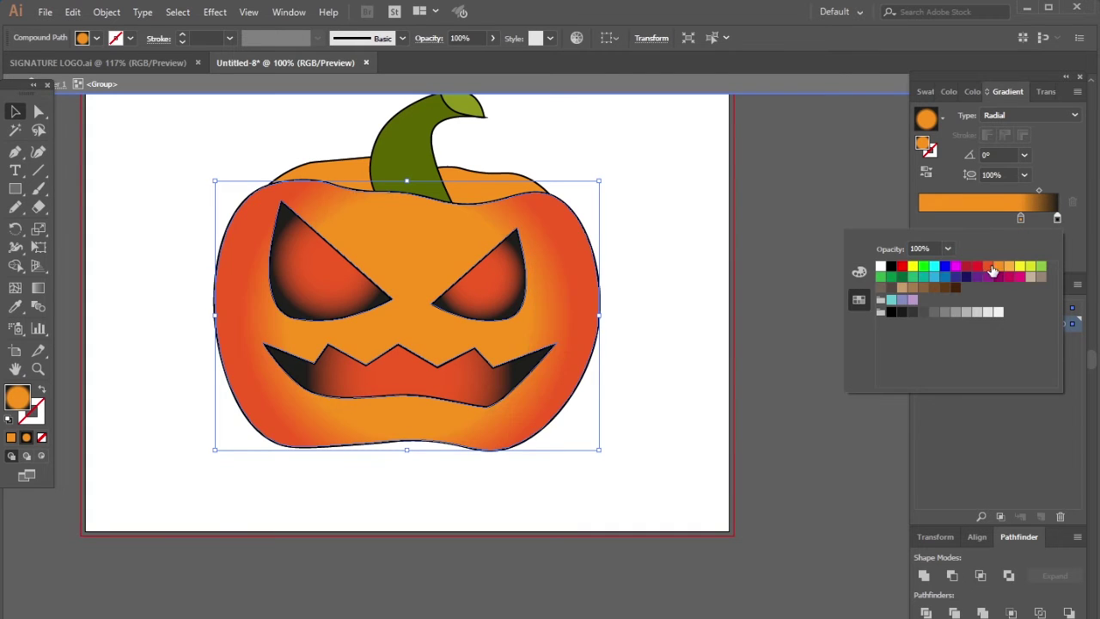
- Select both eyes and the mouth and open the swatches for their gradient's black outer stop
left_click(502, 281)
left_click(696, 268)
left_click(491, 282)
left_click(315, 289, "shift")
left_click(440, 376, "shift")
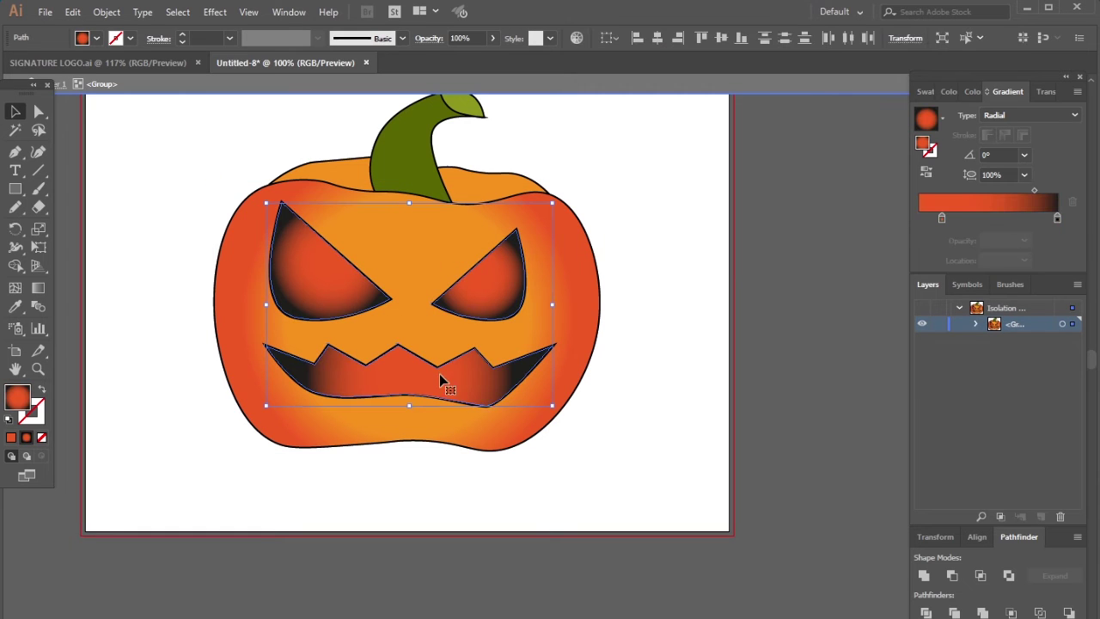
double_click(1057, 218)
left_click(858, 273)
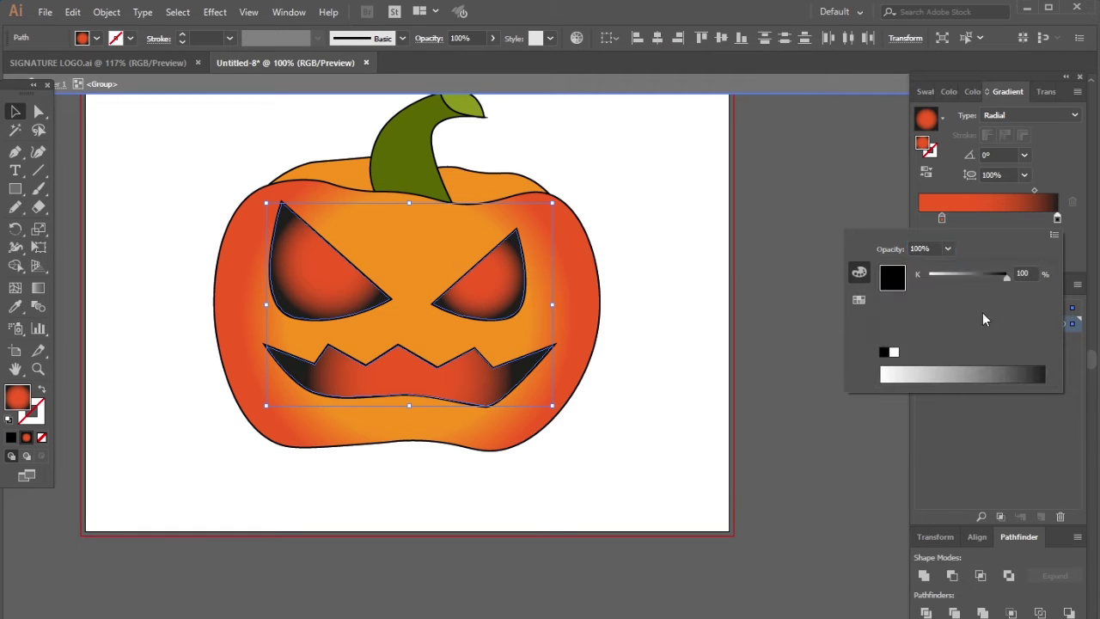
left_click(1016, 225)
double_click(1057, 218)
left_click(858, 299)
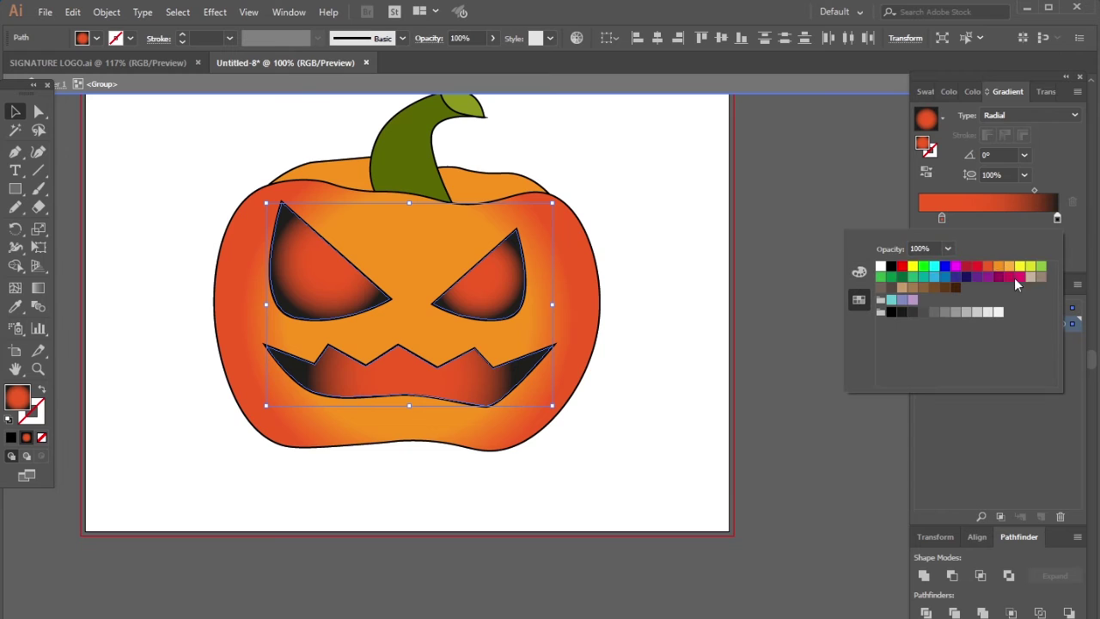
- Try red-orange and red swatches for the outer gradient stop, darkening the red to AB1C24
left_click(988, 266)
left_click(977, 267)
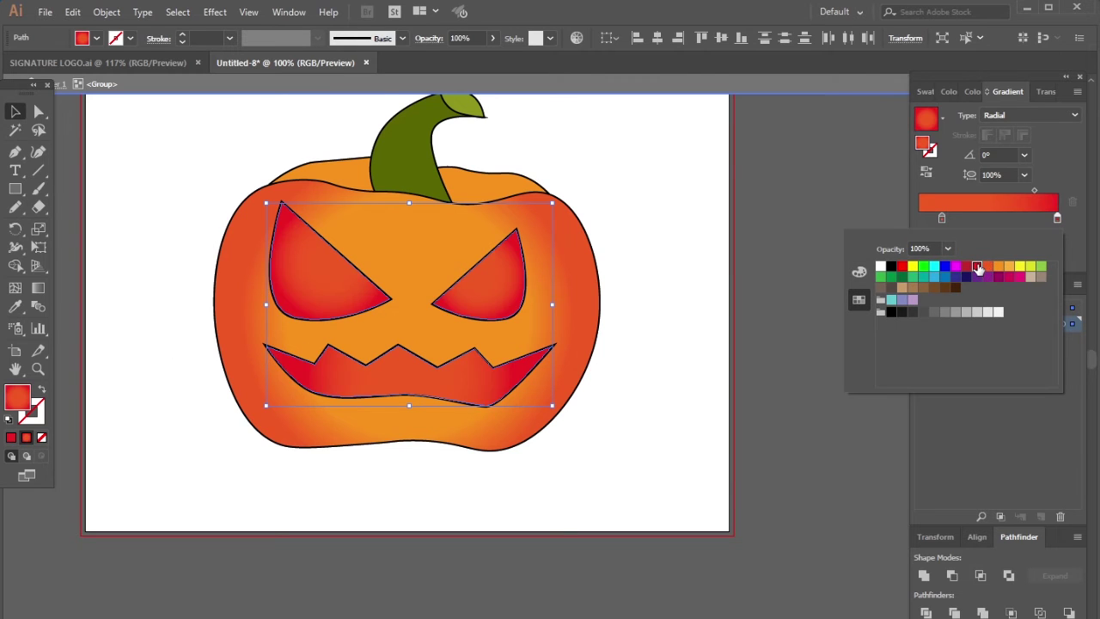
left_click(859, 273)
left_click_drag(1001, 277, 981, 274)
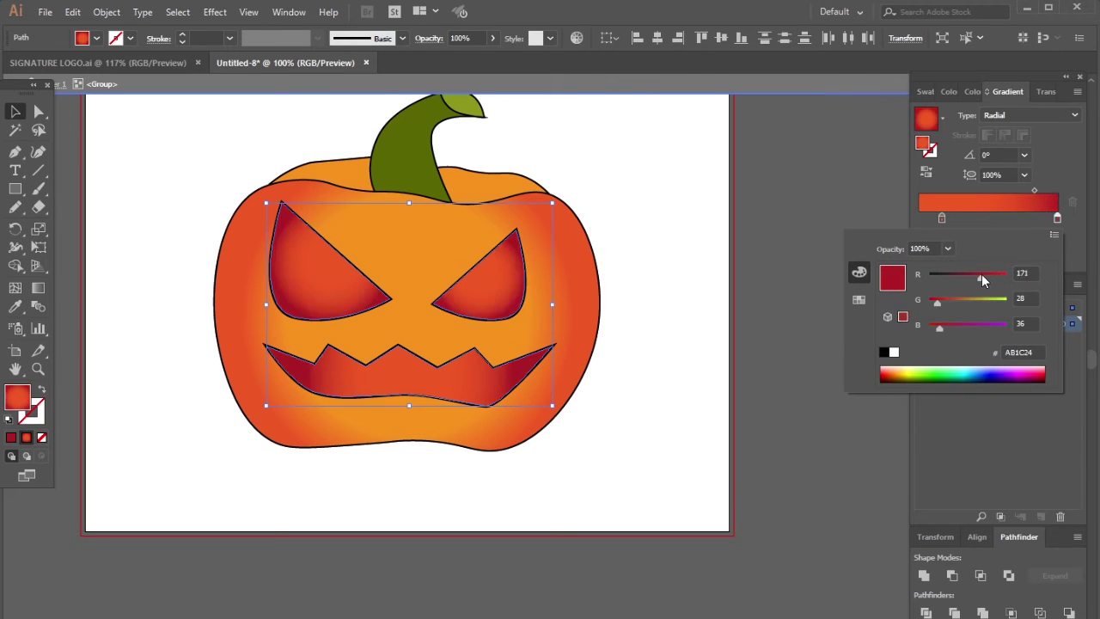
- Recolor the eyes' and mouth's gradient with a red-orange outer stop and a yellow FFCA24 inner stop, and deselect
left_click(900, 374)
left_click(901, 367)
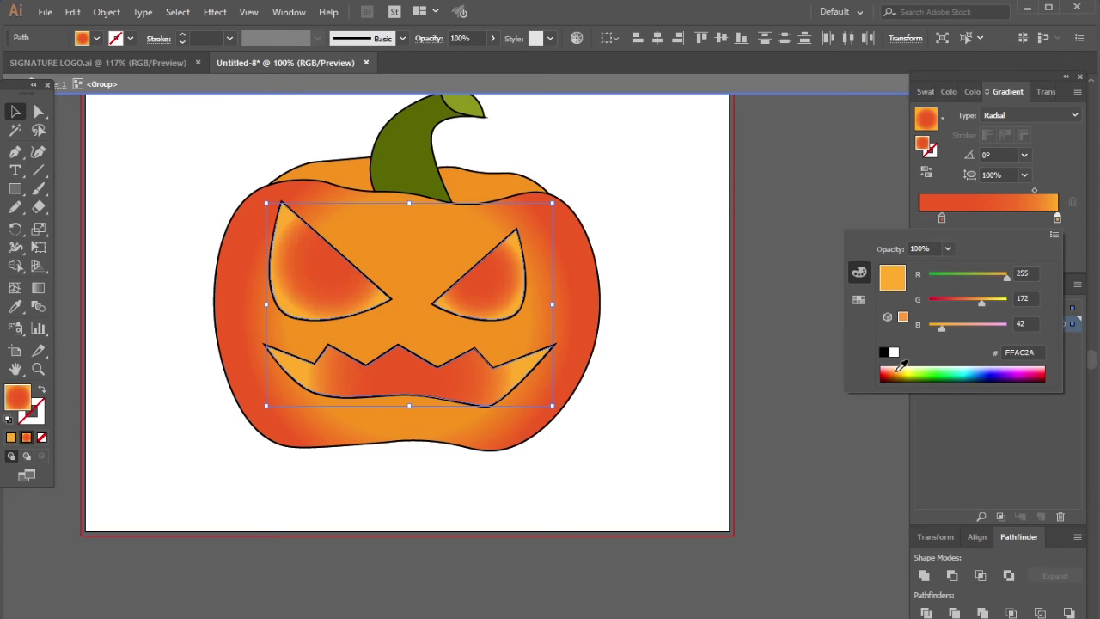
left_click_drag(980, 301, 956, 303)
mouse_move(1006, 276)
left_mouse_down()
mouse_move(983, 278)
mouse_move(991, 302)
mouse_move(1007, 278)
left_mouse_up()
double_click(941, 218)
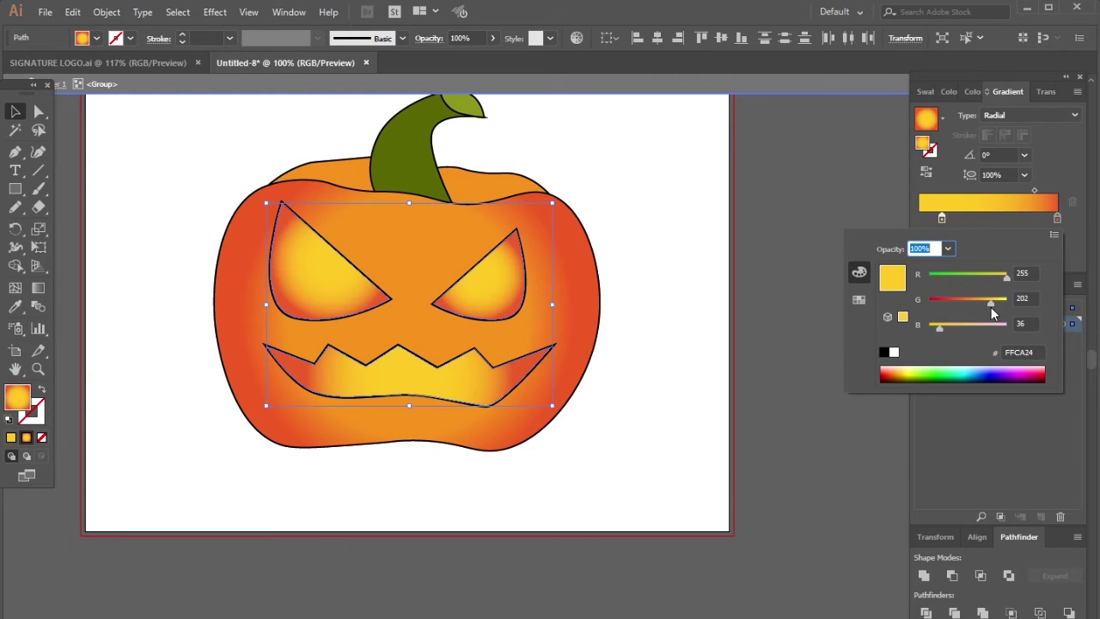
left_click(692, 299)
- Apply the front body's orange to red-orange radial gradient to the two rear pumpkin lobes beside the stem with the Eyedropper
scroll(691, 296, "down", 4)
scroll(669, 288, "up", 2)
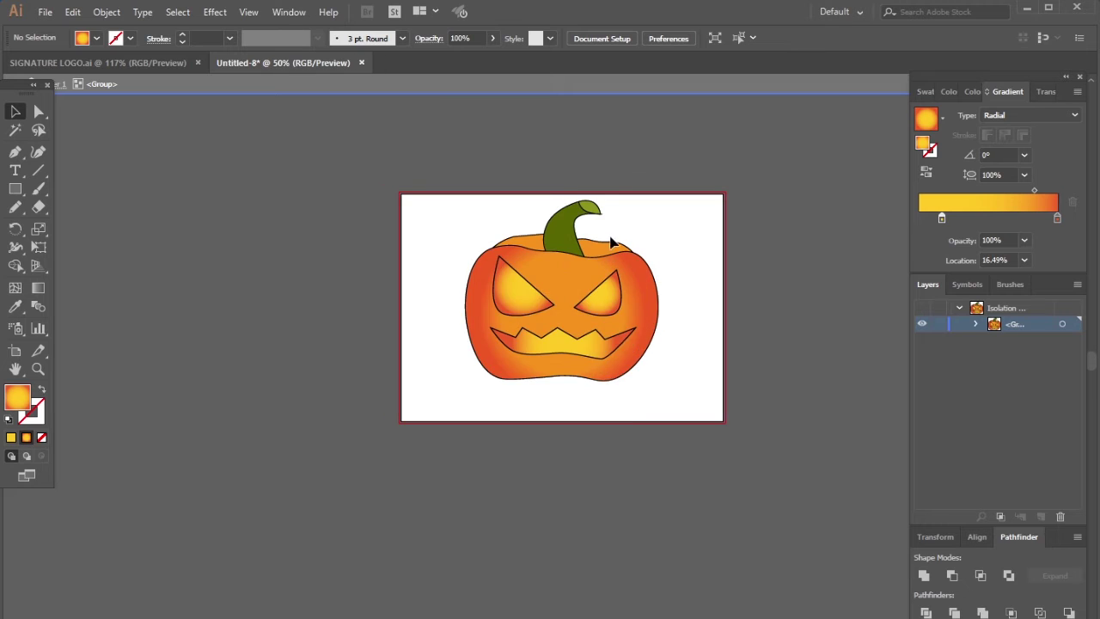
scroll(595, 246, "up", 2)
left_click(603, 249)
left_click(465, 240, "shift")
left_click(15, 306)
left_click(354, 295)
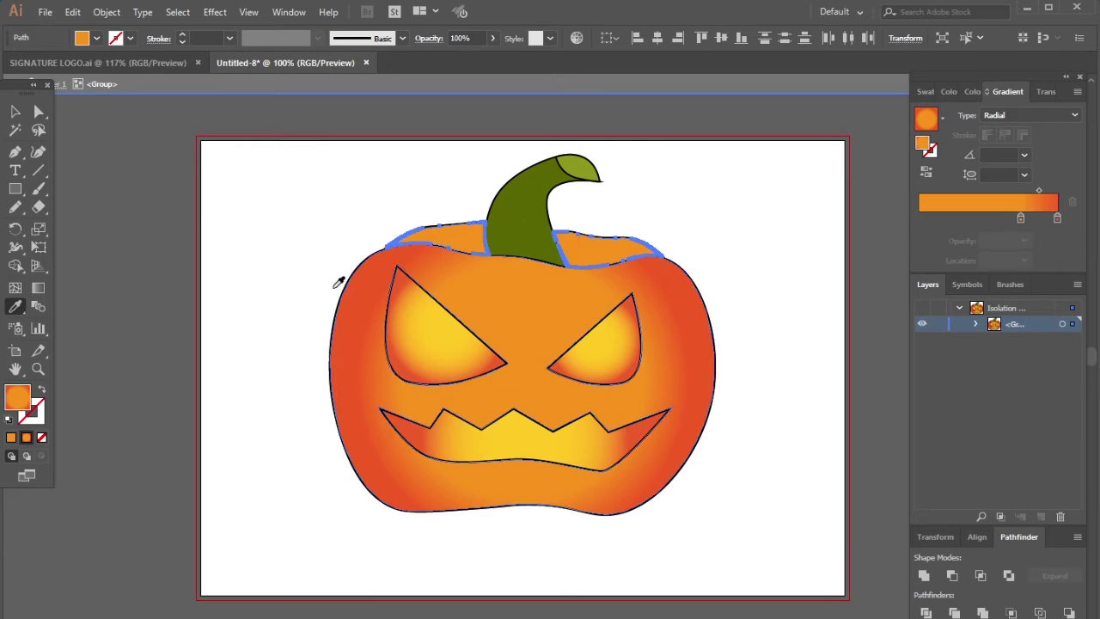
- Switch the two rear lobes' orange to red-orange gradient to Linear and draw it vertically downward across them
left_click(357, 289)
left_click(1055, 127)
left_click(1018, 131)
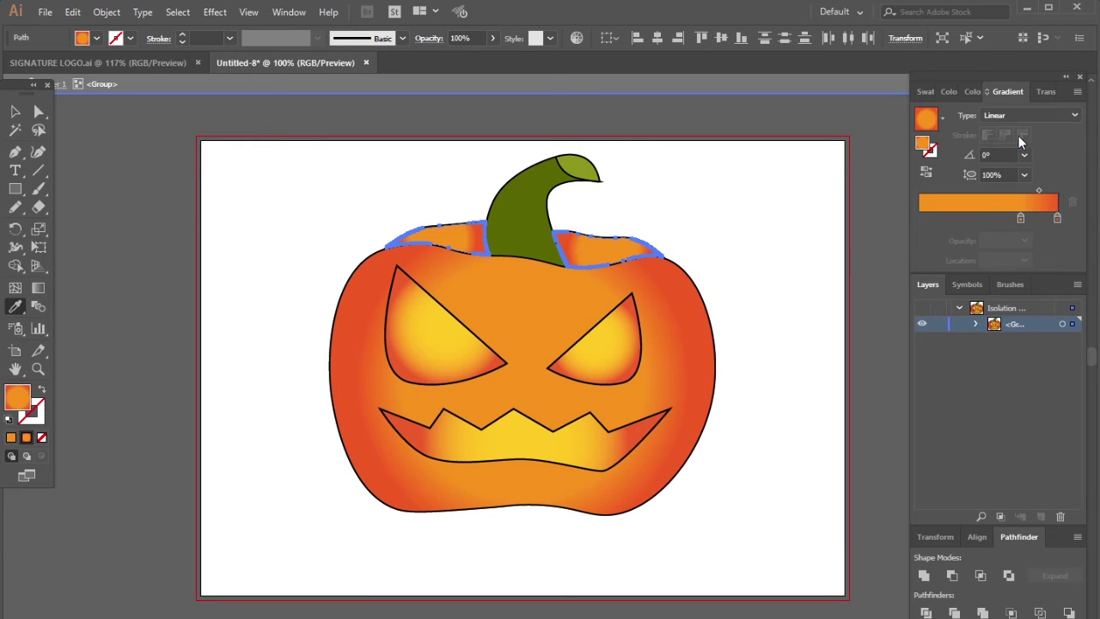
left_click(38, 288)
left_click_drag(581, 215, 582, 304)
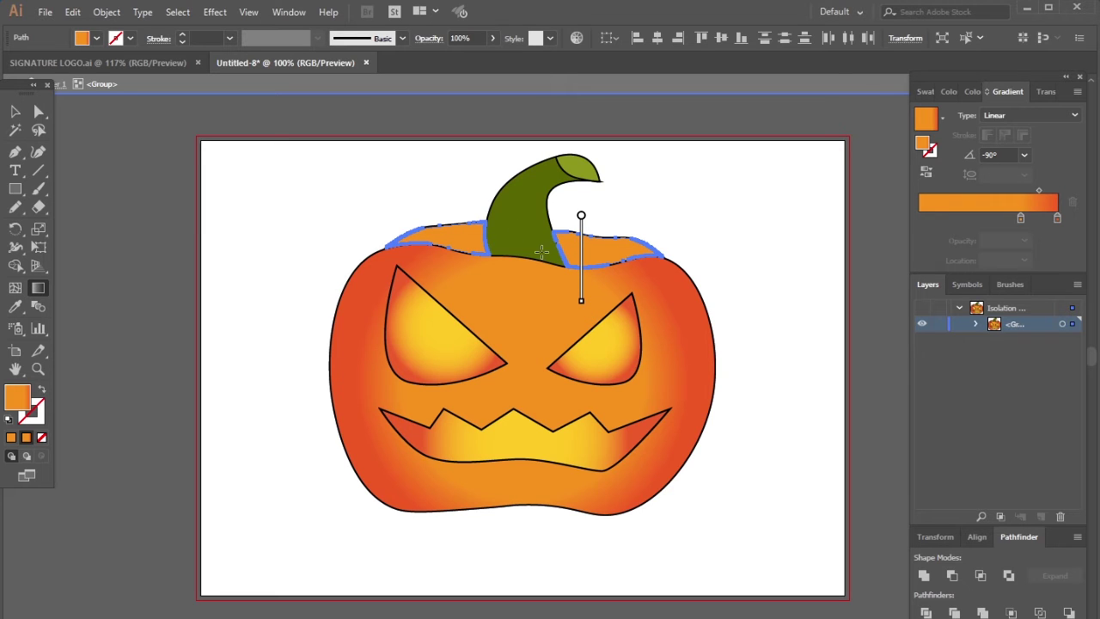
- Redraw the linear gradient upward on only the rear lobe under the stem's curved tip, putting the red-orange at its upper edge, and deselect
left_click(15, 112)
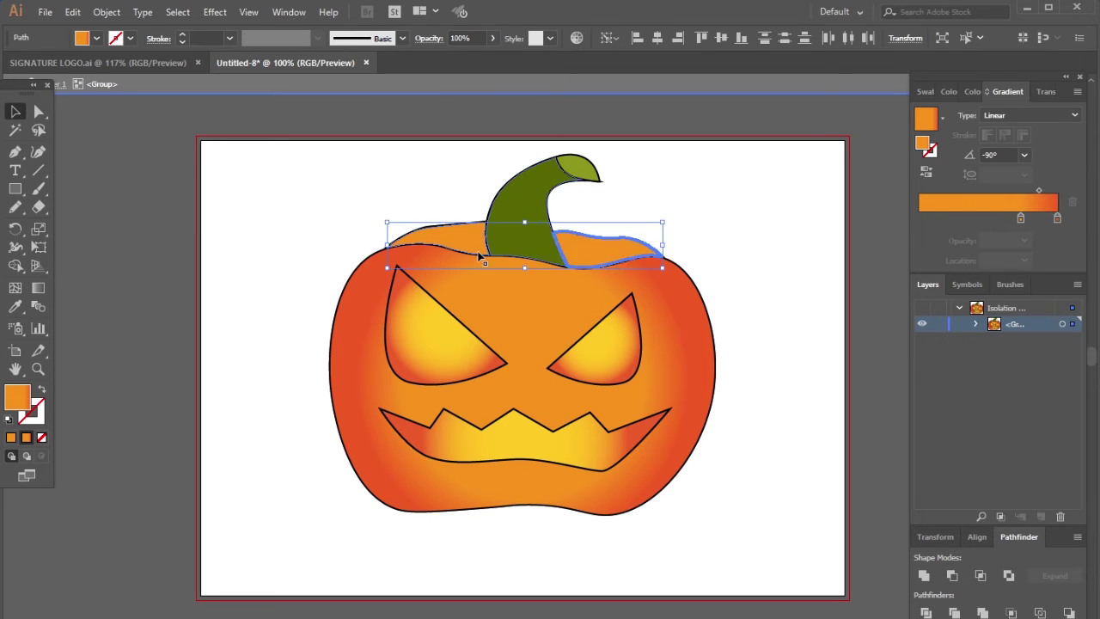
left_click(414, 239, "shift")
left_click(38, 288)
left_click_drag(608, 261, 599, 228)
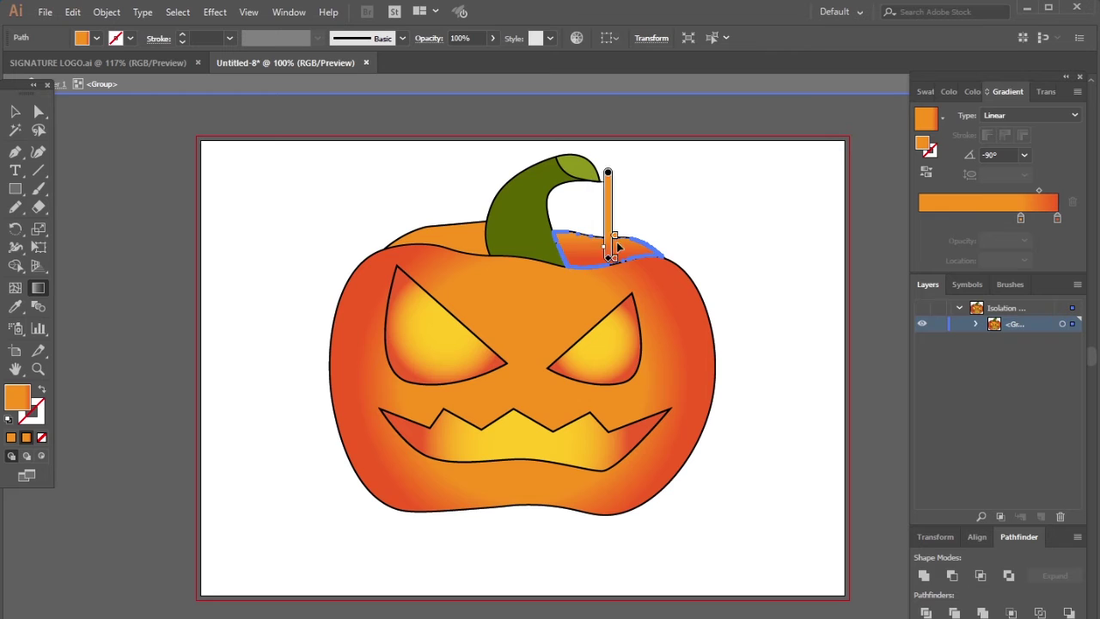
left_click_drag(610, 275, 603, 213)
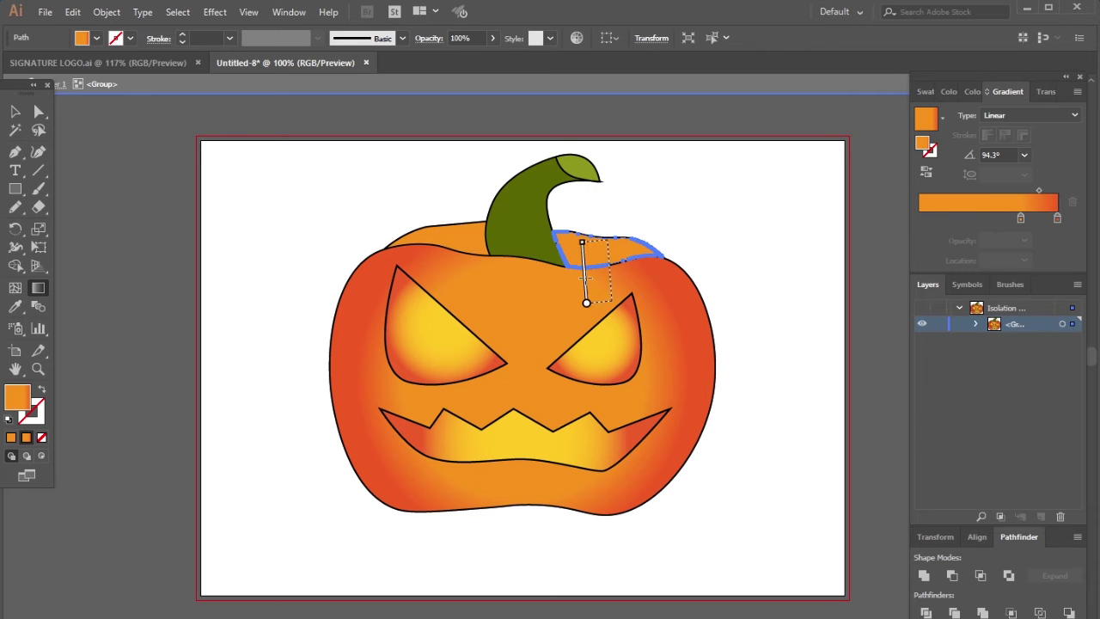
key("v")
key("ctrl+shift+a")
- Copy that lobe's linear gradient to the other rear lobe with the Eyedropper, redraw it upward, and deselect
left_click(475, 243)
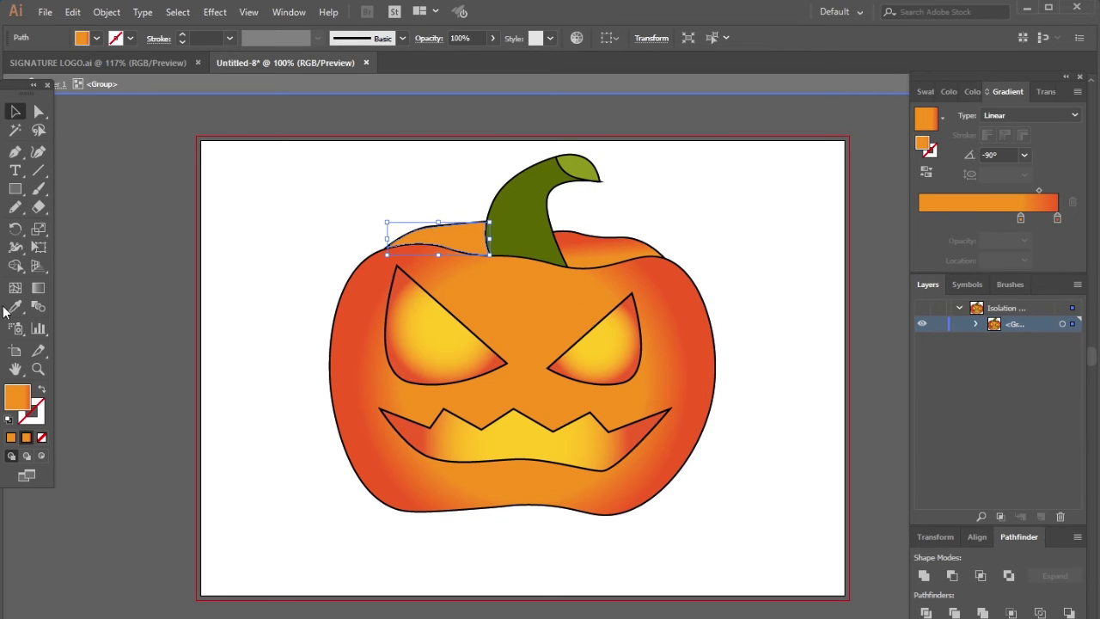
left_click(14, 307)
left_click(588, 260)
left_click(15, 112)
left_click(38, 288)
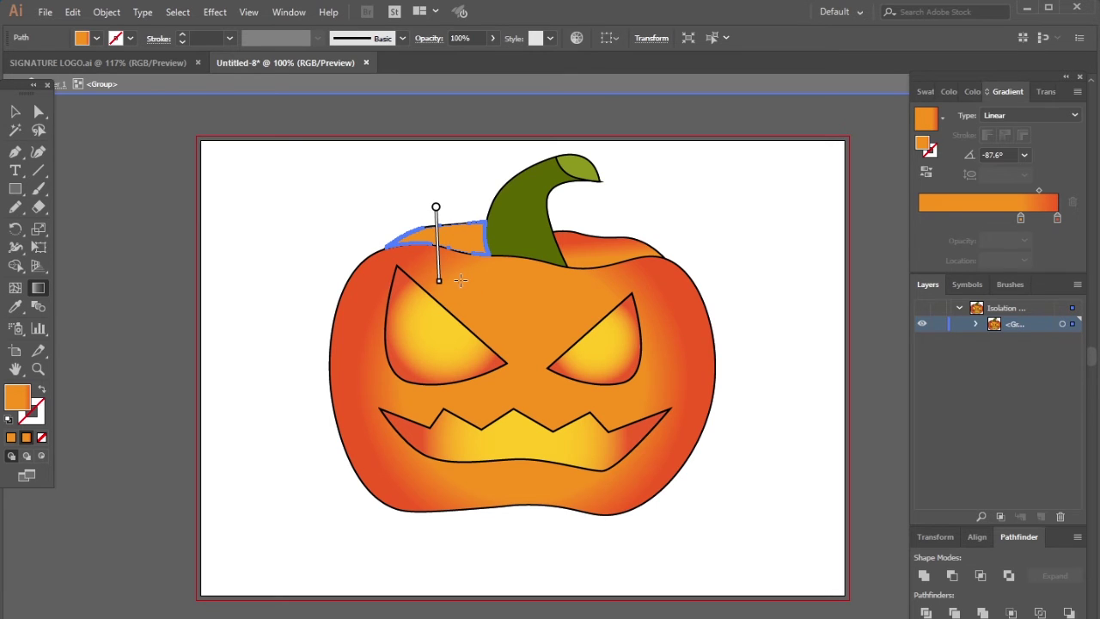
left_click_drag(441, 284, 434, 230)
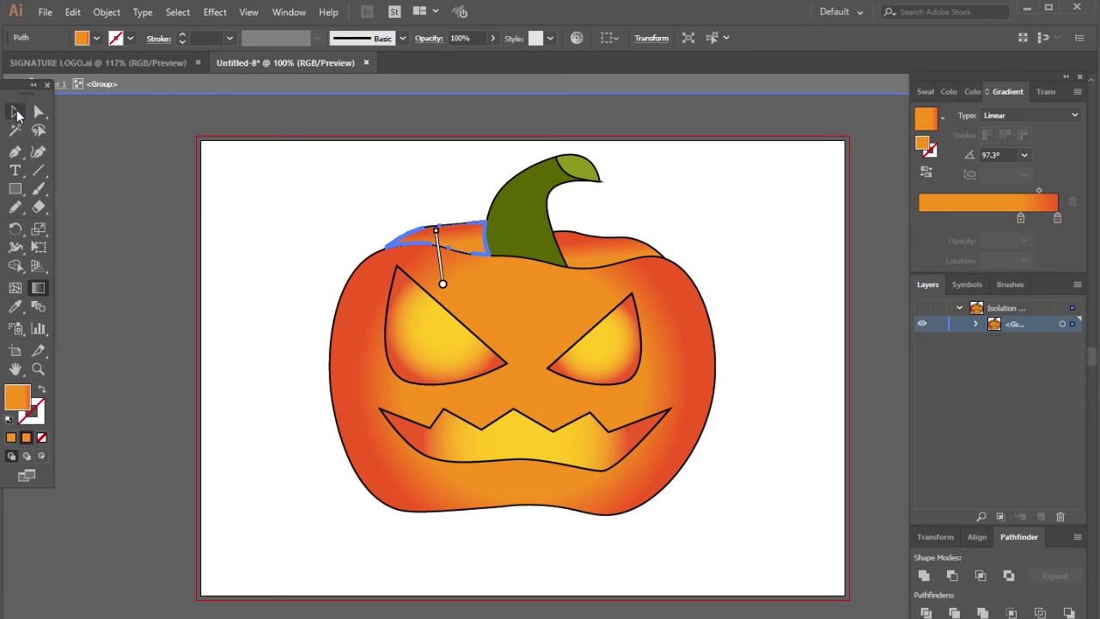
left_click(15, 112)
left_click(321, 180)
- Give the stem a linear gradient with a dark green stop at 21.35%, removing the red-orange stop and leaving orange at 93.24%
scroll(321, 181, "down", 1)
scroll(369, 195, "up", 1)
left_click(497, 225)
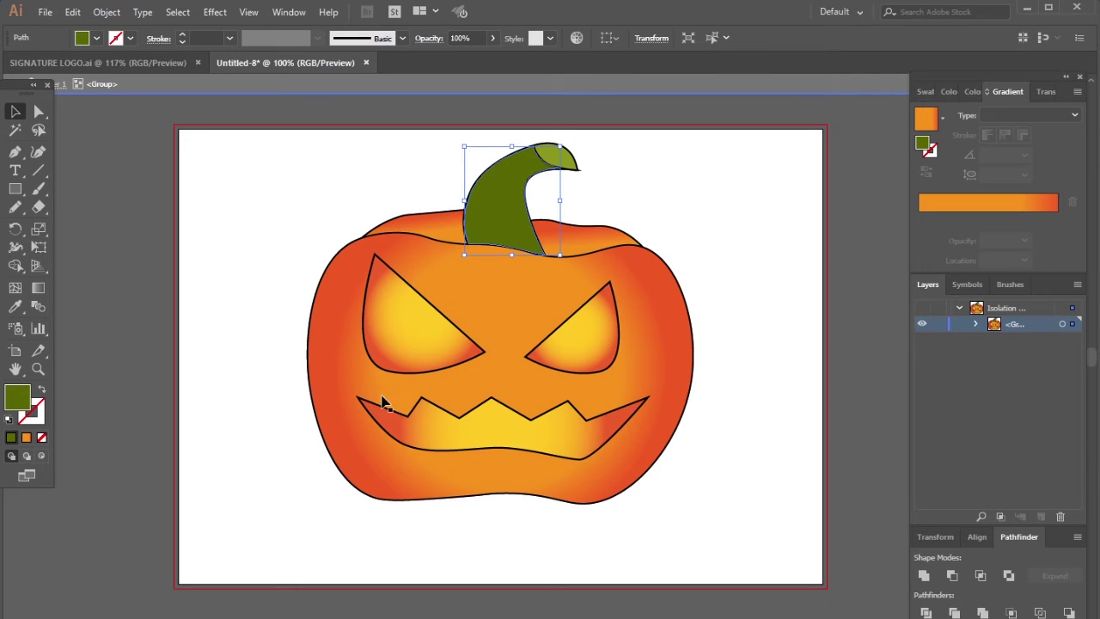
left_click_drag(944, 225, 948, 218)
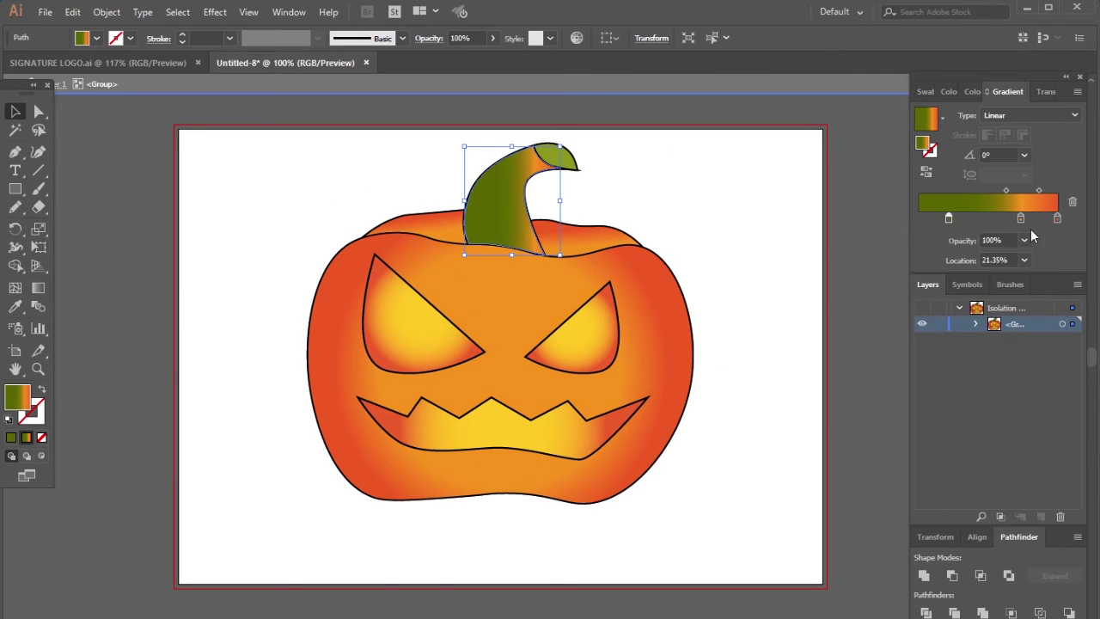
mouse_move(1057, 220)
left_mouse_down()
mouse_move(1055, 247)
mouse_move(1049, 219)
left_mouse_up()
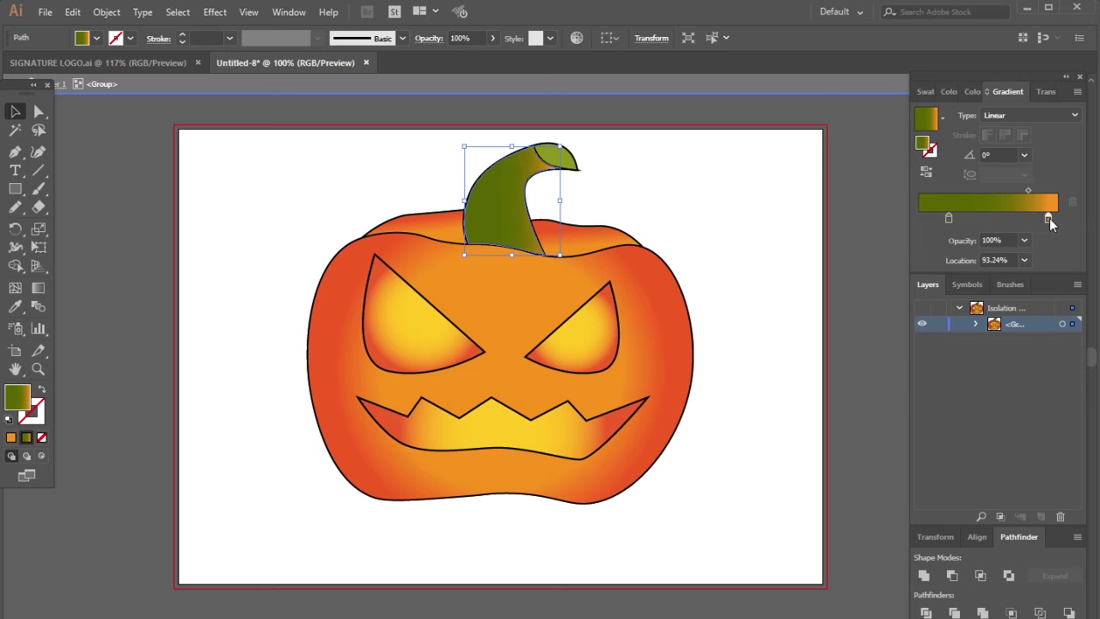
- Recolor the stem gradient's orange stop to yellow F7D71E and move it to the 100% end of the ramp
double_click(1049, 218)
left_click_drag(981, 300, 996, 300)
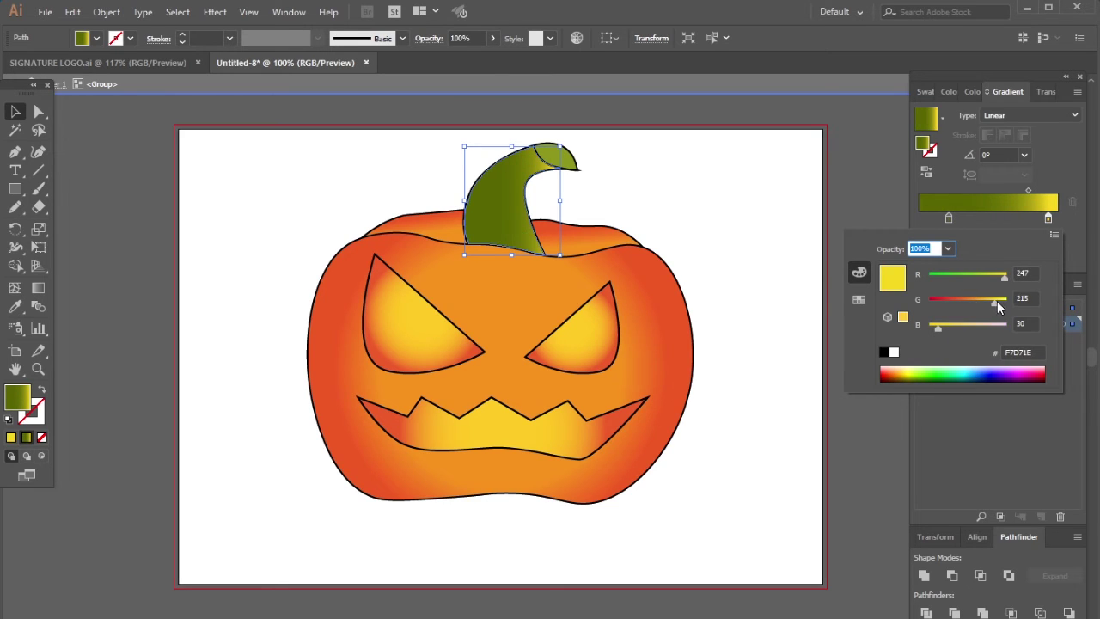
left_click(788, 219)
mouse_move(1047, 218)
left_mouse_down()
mouse_move(997, 219)
mouse_move(1057, 218)
left_mouse_up()
- Redraw the stem's linear gradient with the Gradient tool from the base to the upper end, green below and yellow above
key("g")
mouse_move(511, 168)
left_mouse_down()
mouse_move(515, 244)
mouse_move(510, 171)
left_mouse_up()
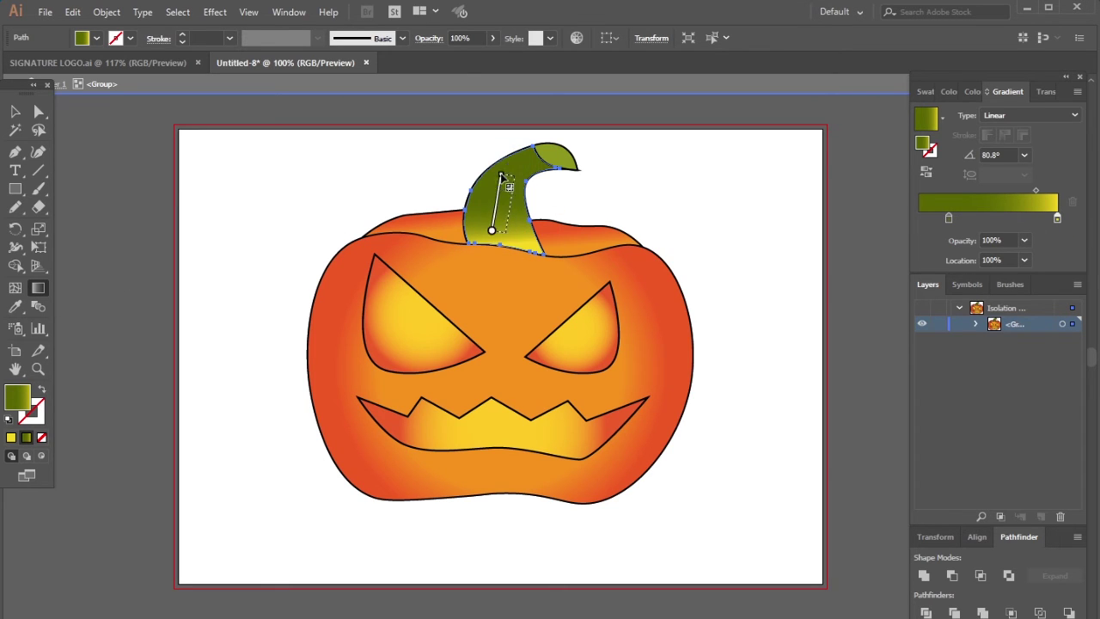
left_click(15, 112)
key("g")
left_click_drag(502, 248, 518, 151)
left_click(19, 112)
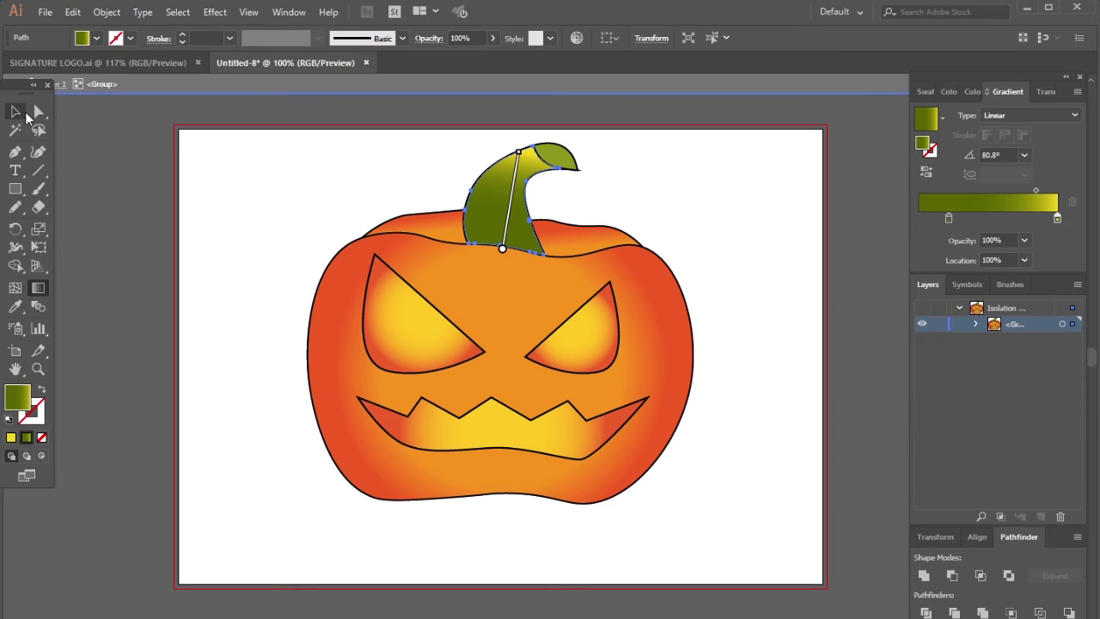
left_click(530, 188)
- Apply the stem's green to yellow gradient to the stem's cut tip with the Eyedropper and deselect
left_click(540, 155)
left_click(19, 307)
left_click(513, 182)
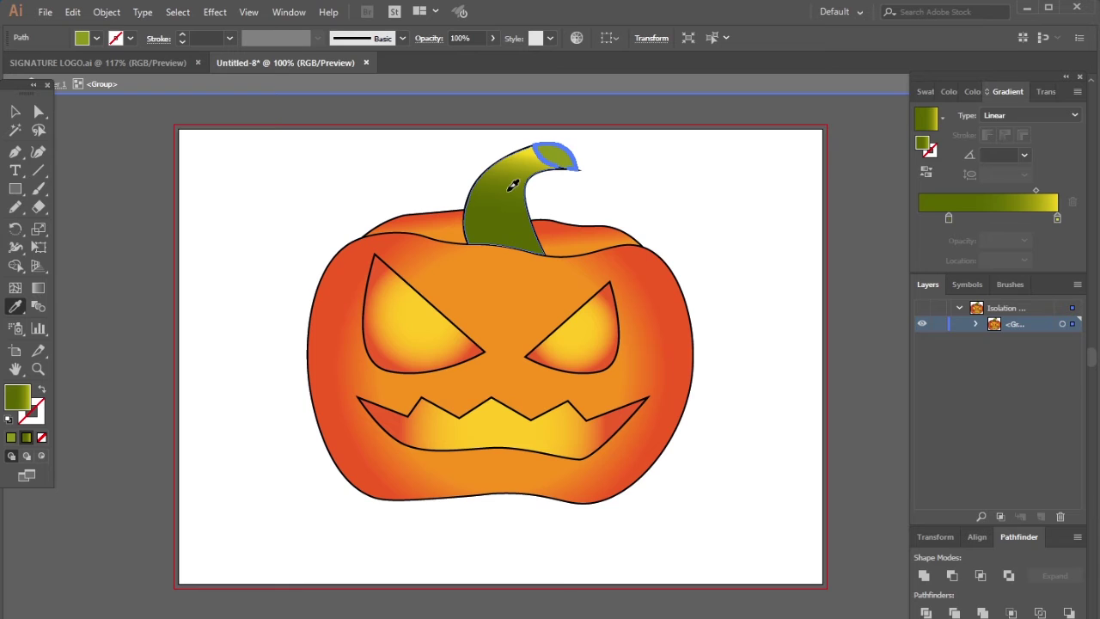
left_click(16, 112)
left_click(635, 178)
scroll(636, 179, "down", 2)
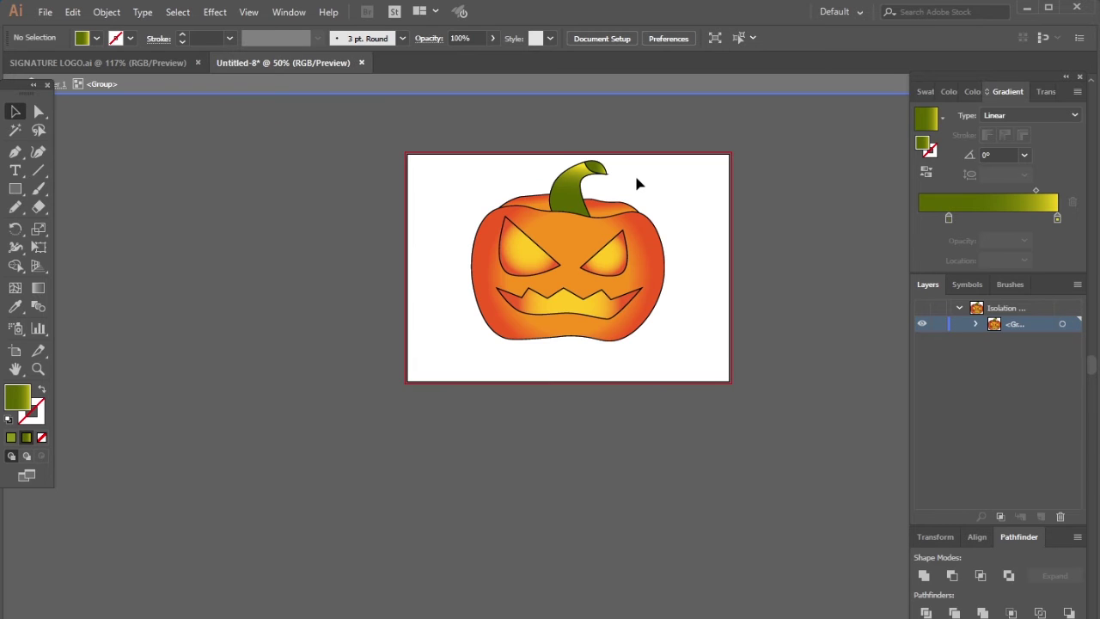
- Set the cut tip's gradient midpoint to 50.18%, shift the green stop outward, reverse the gradient, and deselect
left_click(593, 170)
scroll(575, 174, "up", 3)
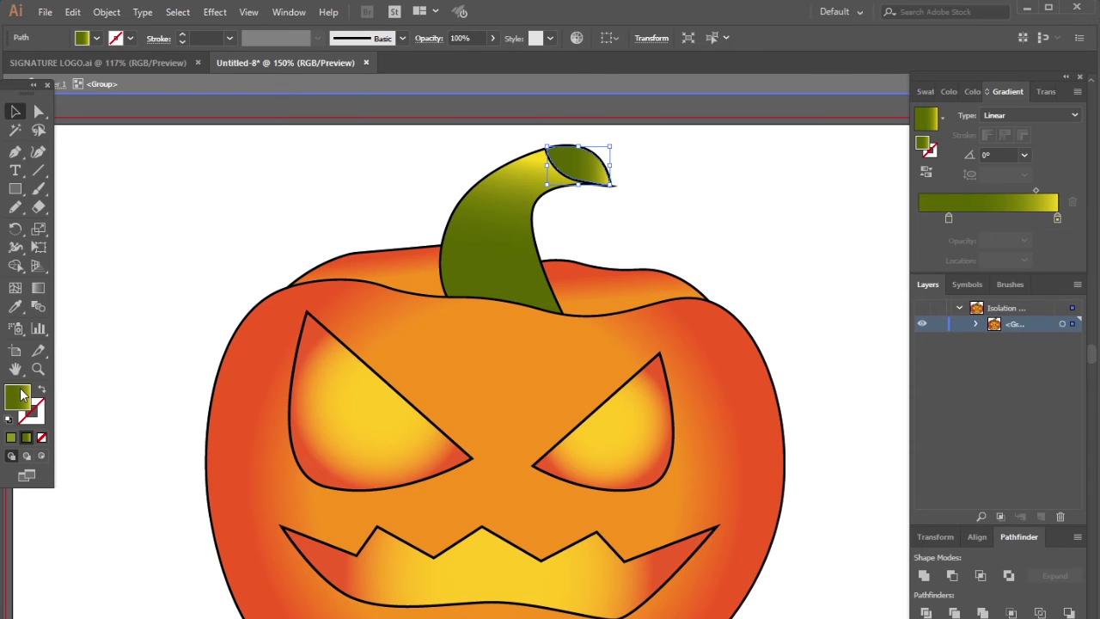
left_click(1057, 218)
left_click_drag(1035, 189, 1002, 191)
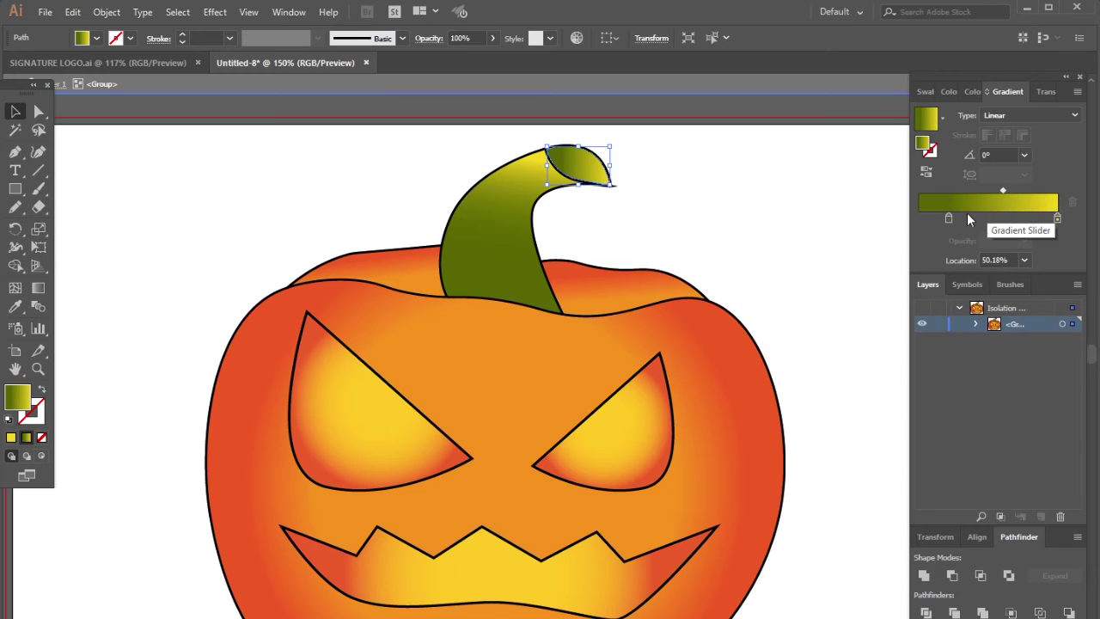
left_click_drag(949, 218, 931, 215)
left_click(926, 171)
left_click(707, 207)
scroll(707, 206, "down", 4)
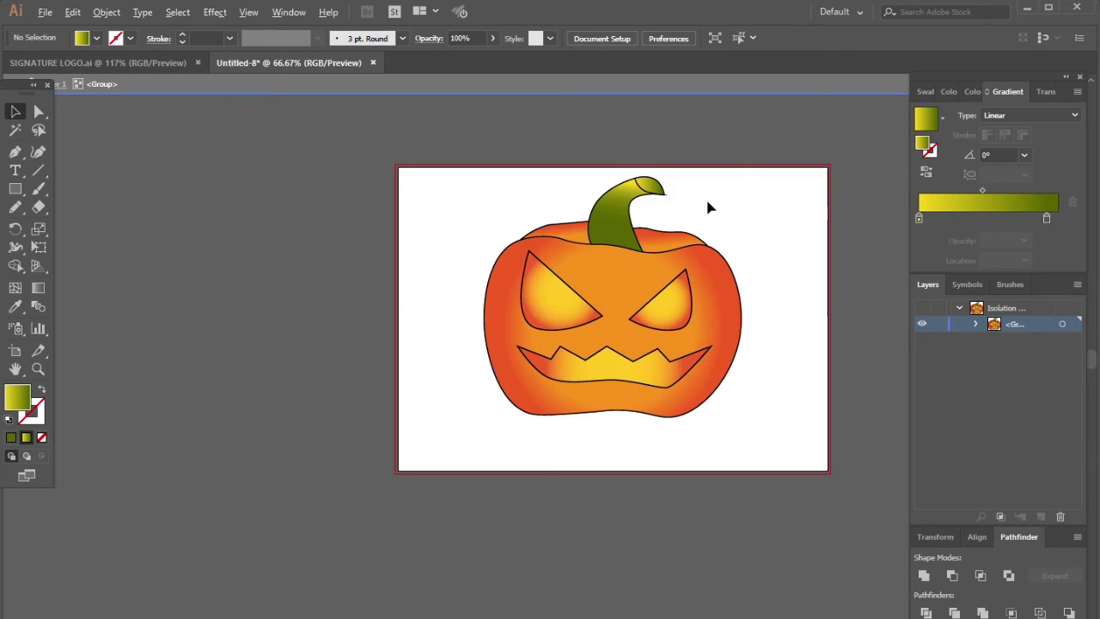
scroll(760, 230, "up", 2)
- Exit isolation mode on the pumpkin group and create a new layer beneath Layer 1
left_click(926, 91)
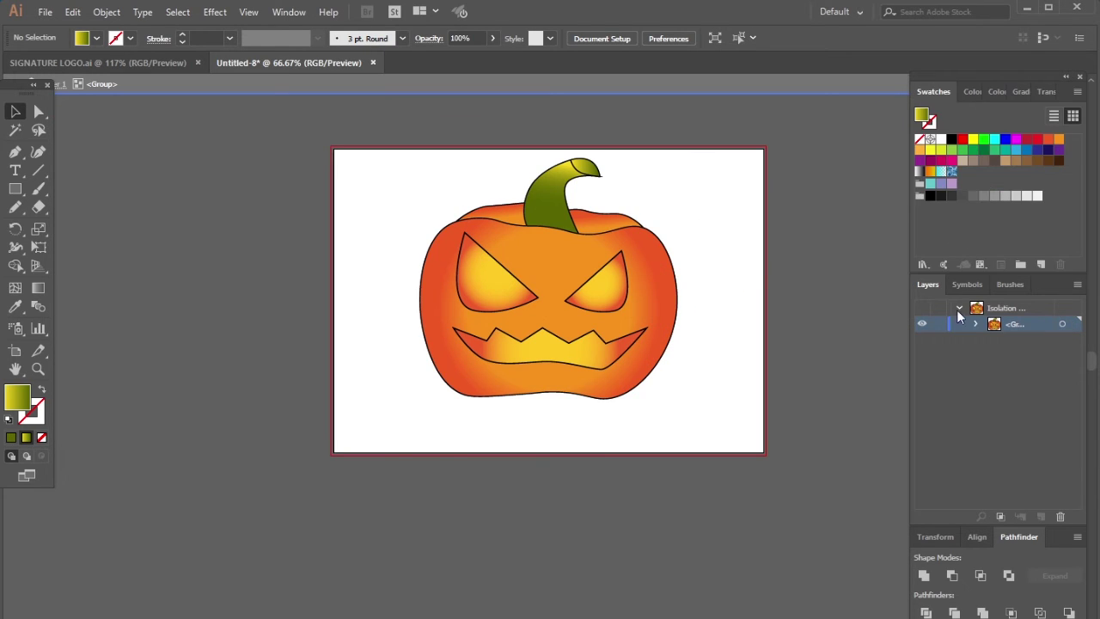
right_click(732, 375)
left_click(756, 423)
left_click(1040, 515)
- Draw a red ellipse about 172 × 34 mm under the pumpkin's base, recolor it black, and deselect
left_click(1047, 141)
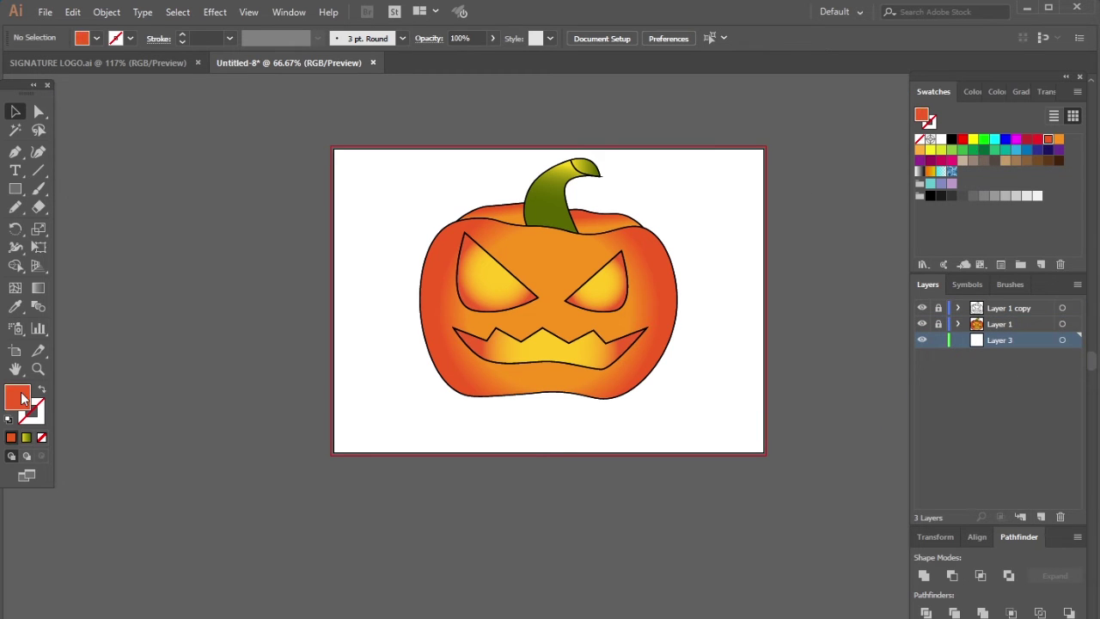
double_click(24, 396)
left_click(875, 390)
left_click(1033, 397)
left_click_drag(15, 189, 64, 226)
left_click_drag(420, 371, 670, 421)
key("ctrl+minus")
key("ctrl+plus")
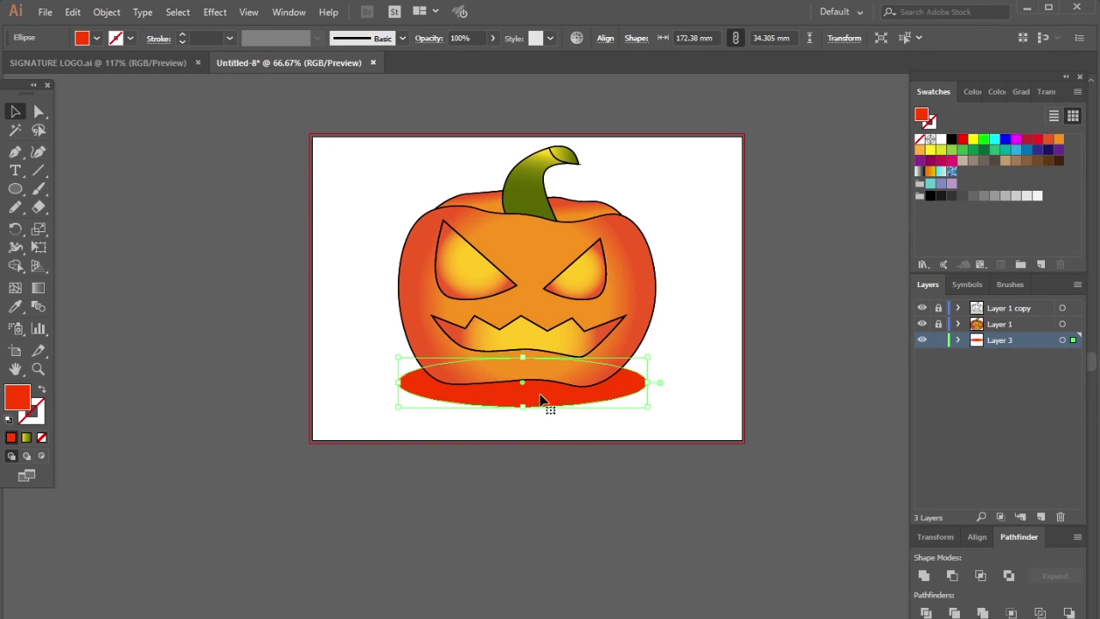
left_click(951, 139)
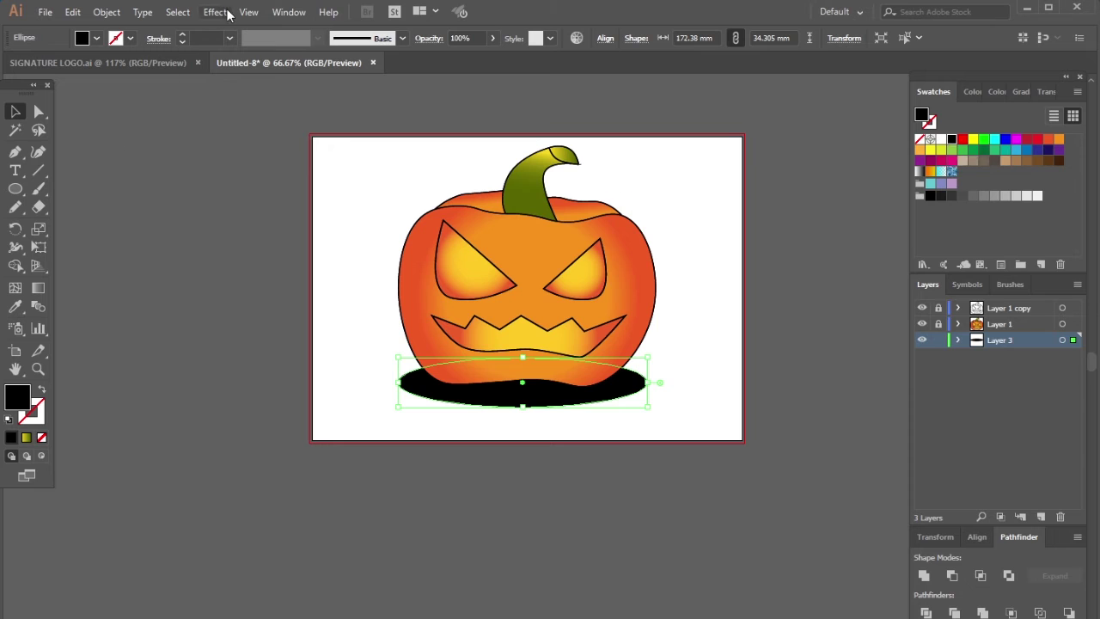
left_click(697, 320)
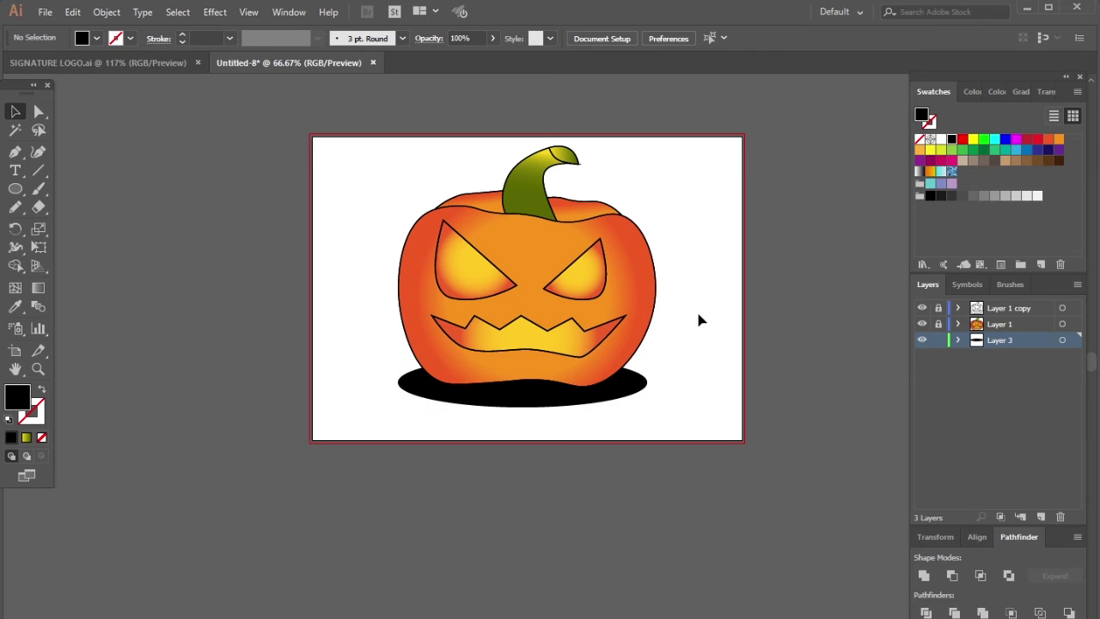
- Draw a smaller orange ellipse about 122 × 21 mm over the black one, under the pumpkin's base
left_click(1037, 143)
double_click(19, 397)
left_click(890, 575)
left_click(864, 393)
left_click(1002, 395)
left_click(17, 191)
mouse_move(430, 374)
left_mouse_down()
mouse_move(604, 386)
mouse_move(607, 396)
left_mouse_up()
key("v")
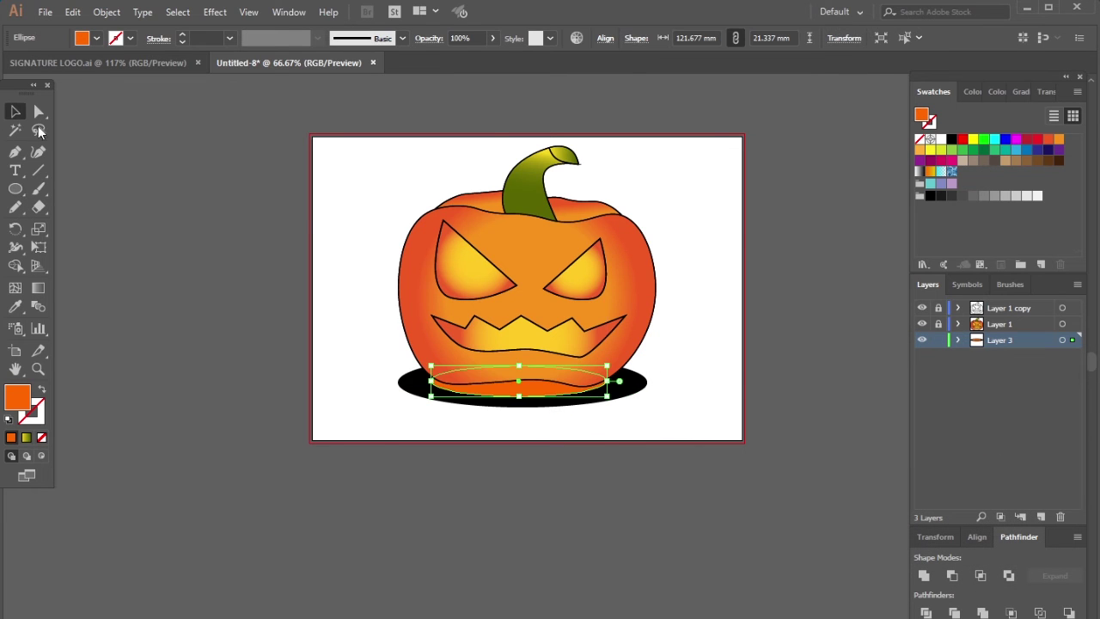
- Apply a Gaussian Blur with preview on to the orange ellipse and deselect it
left_click(215, 12)
mouse_move(275, 272)
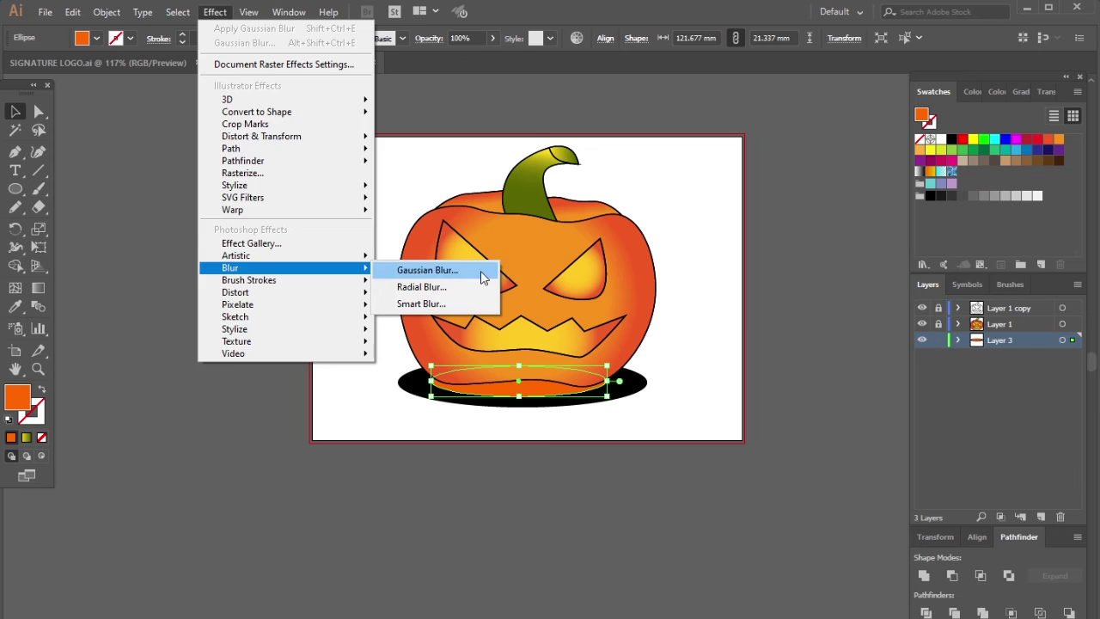
left_click(481, 273)
left_click(690, 390)
key("Return")
left_click(749, 424)
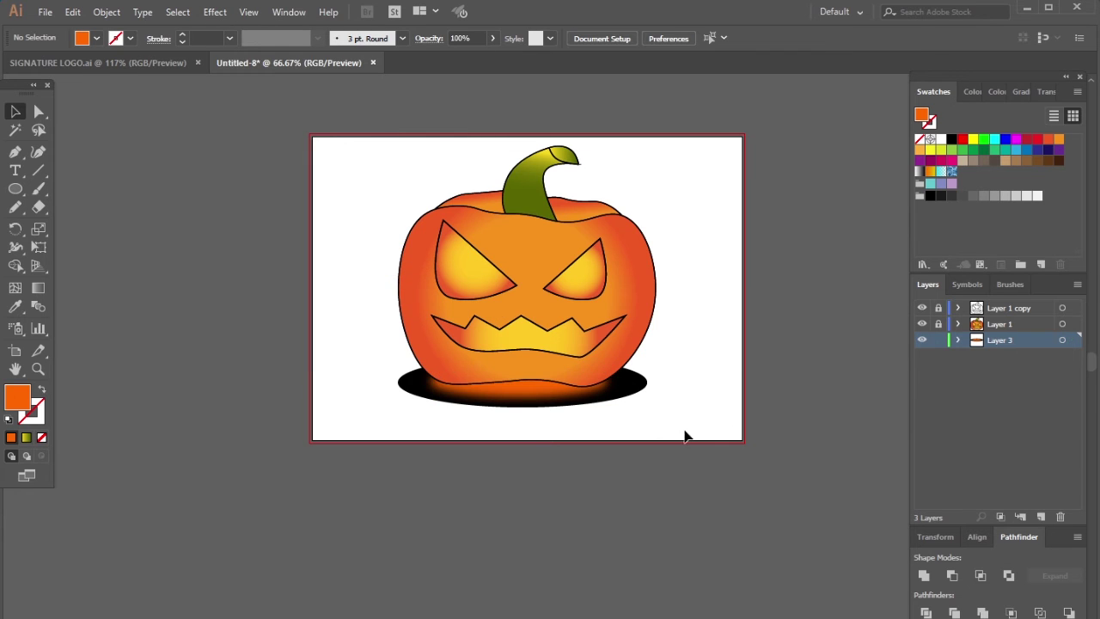
key("ctrl+minus")
key("ctrl+plus")
- Draw a black rectangle covering the whole artboard and its bleed, and send it behind the ellipses
left_click(951, 138)
left_click(15, 189)
left_click(91, 188)
left_click_drag(283, 155, 729, 473)
key("ctrl+minus")
key("ctrl+plus")
key("v")
right_click(655, 301)
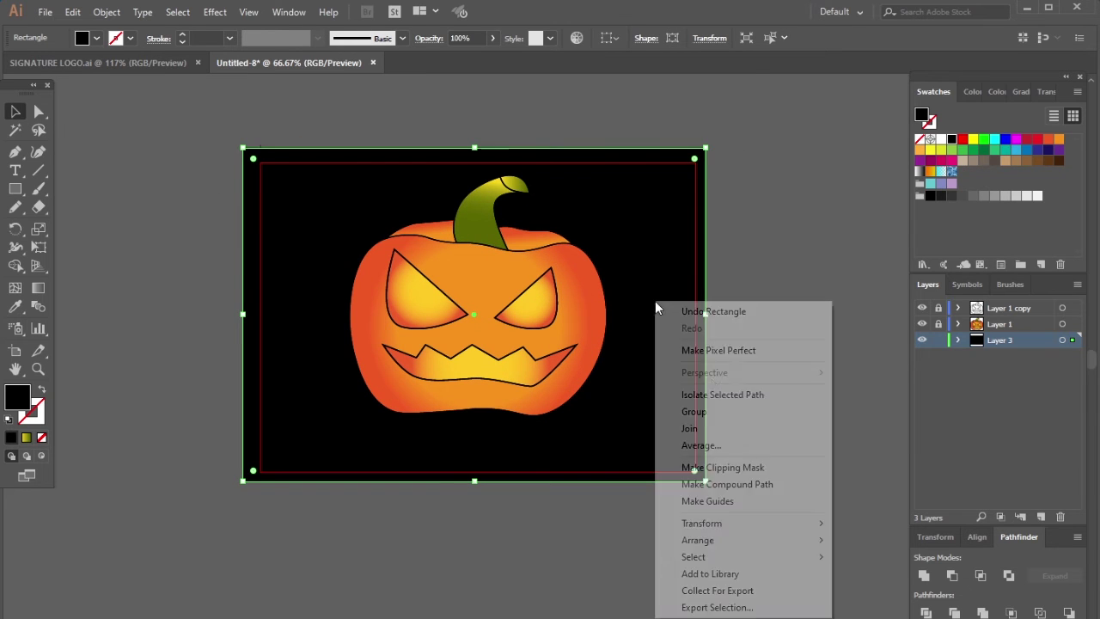
left_click(863, 589)
left_click(759, 378)
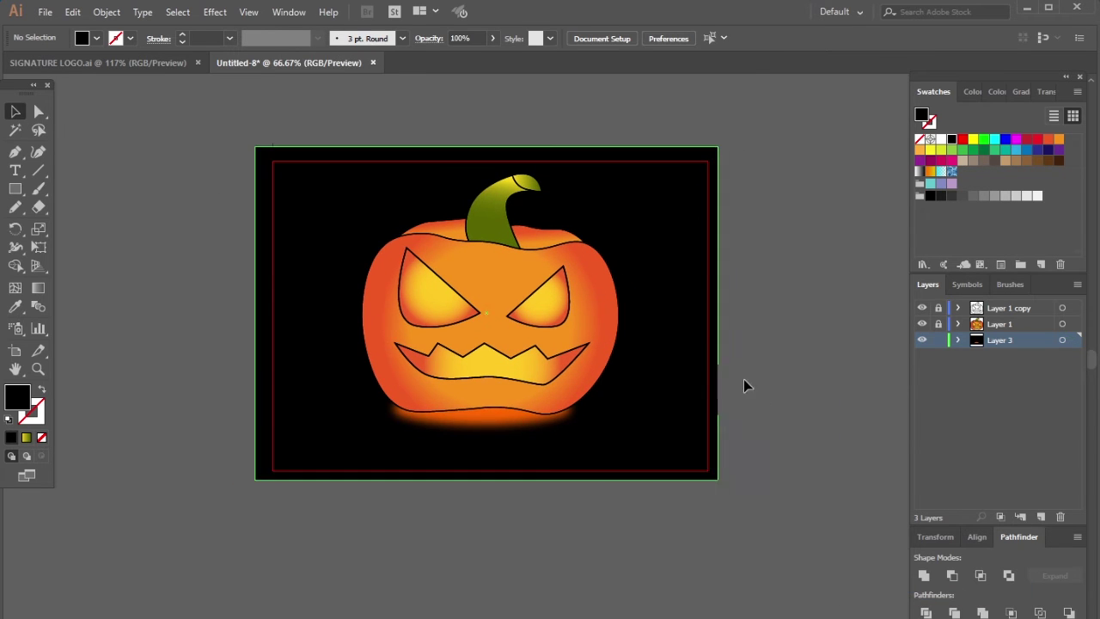
- Enlarge the blurred orange ellipse to about 233 × 41 mm beneath the pumpkin and open its opacity setting
left_click(938, 340)
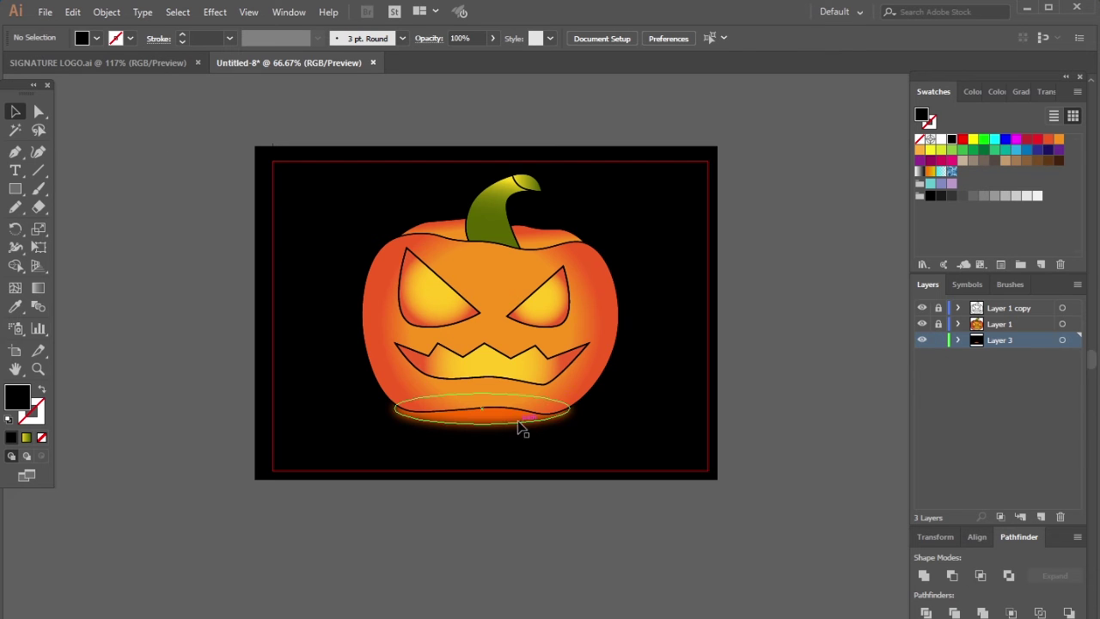
left_click(518, 425)
left_click_drag(482, 421, 514, 404)
left_click(1046, 91)
left_click_drag(1065, 114, 1070, 138)
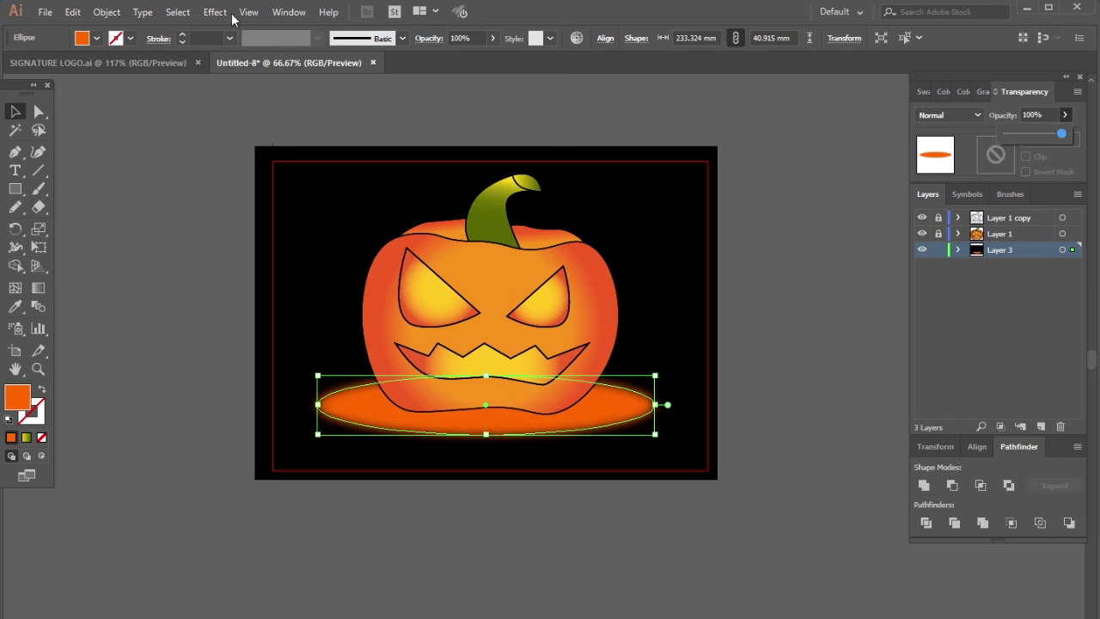
- Apply a Gaussian Blur with a 19.4-pixel radius to the enlarged orange ellipse
left_click(215, 12)
mouse_move(283, 270)
left_click(412, 270)
left_click(591, 368)
left_click(690, 391)
left_click_drag(751, 357, 763, 364)
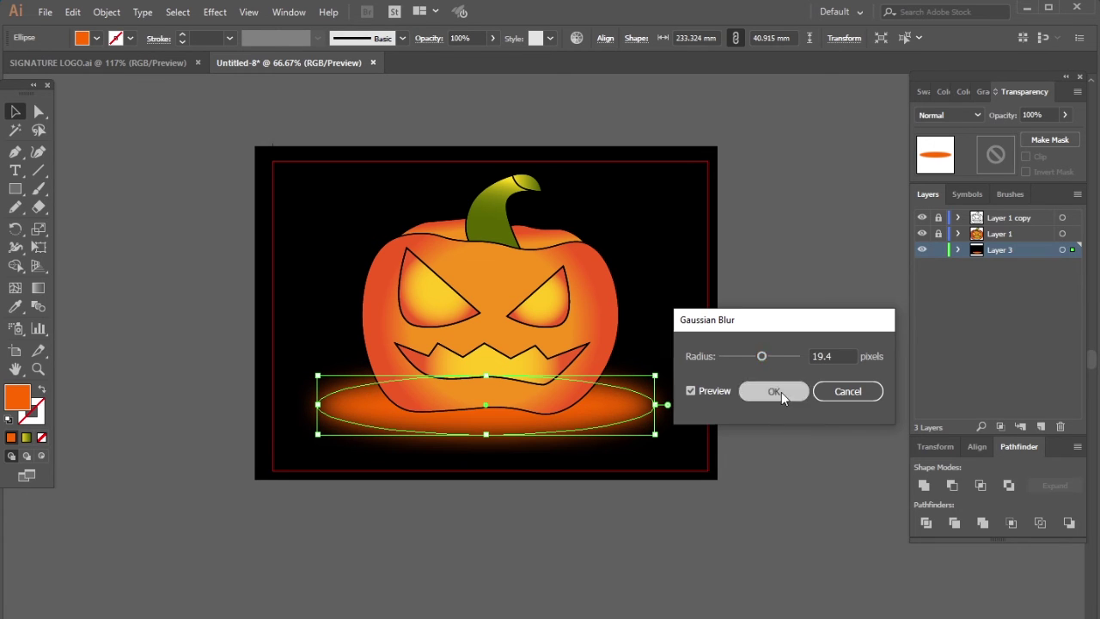
left_click(777, 392)
- Lower the orange glow ellipse's opacity to 86% and deselect it
left_click(1065, 116)
left_click_drag(1064, 133, 1056, 134)
left_click(733, 308)
scroll(732, 308, "down", 2)
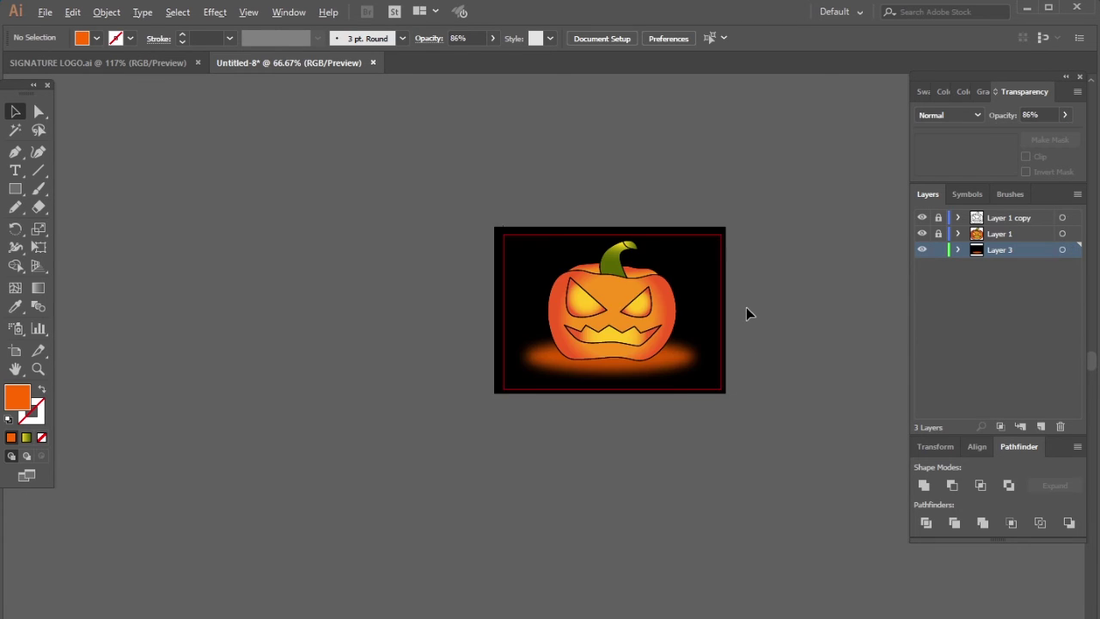
scroll(746, 306, "up", 2)
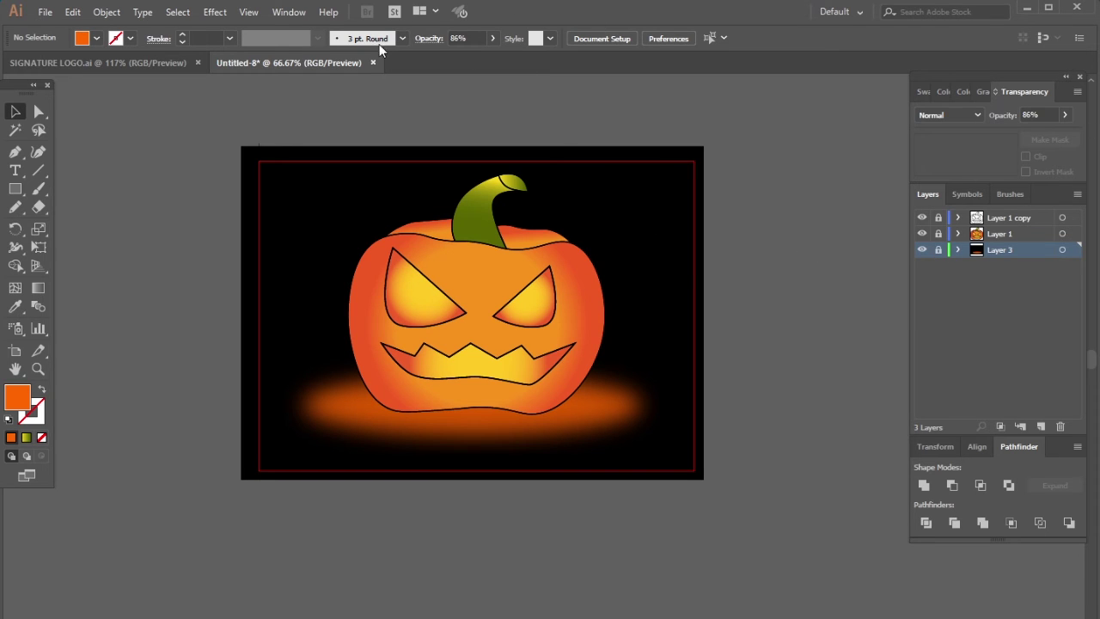
- Add a new layer above all existing layers to hold the text
left_click(15, 170)
left_click(1010, 218)
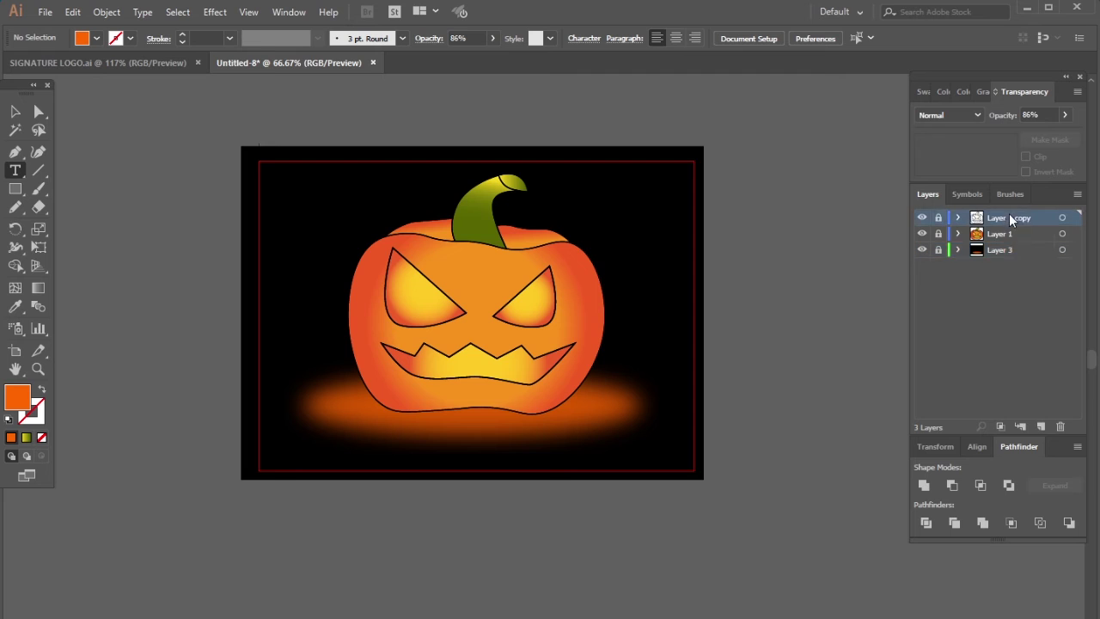
left_click(1040, 427)
- Unlock the pumpkin and background layers, and lock the black background rectangle as an object
key("v")
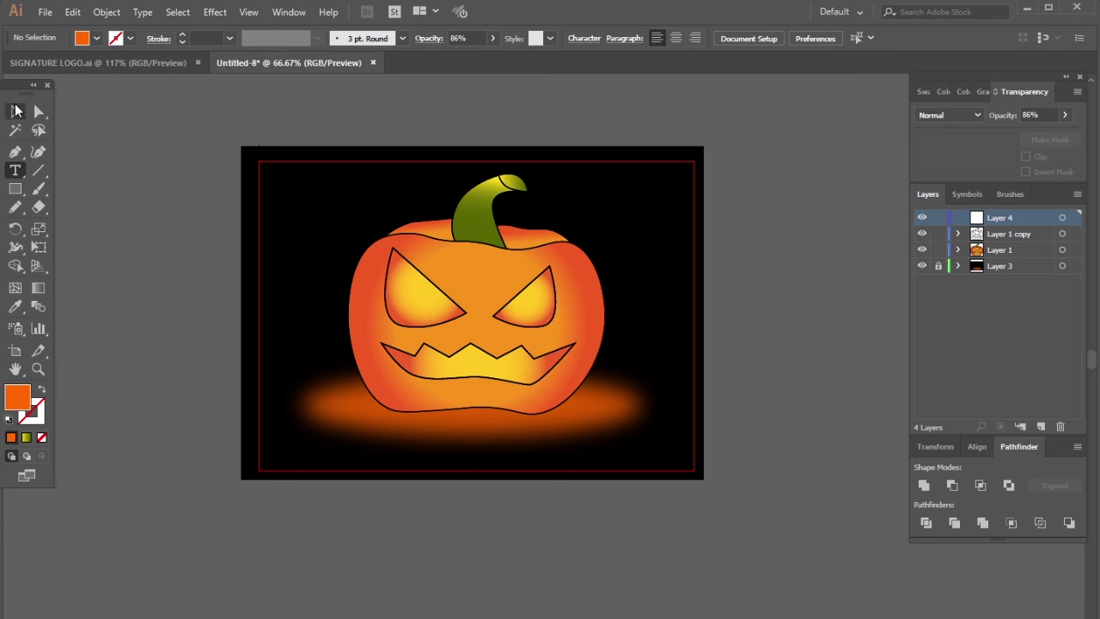
left_click(532, 413)
left_click(938, 266)
left_click(516, 439)
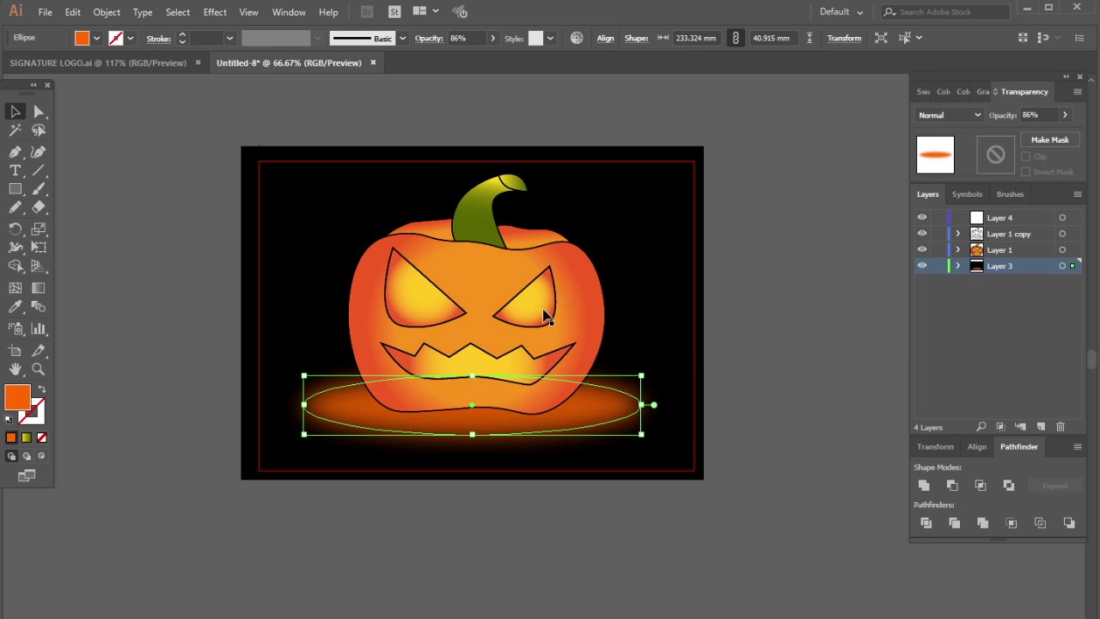
left_click(633, 233)
left_click(107, 12)
mouse_move(283, 102)
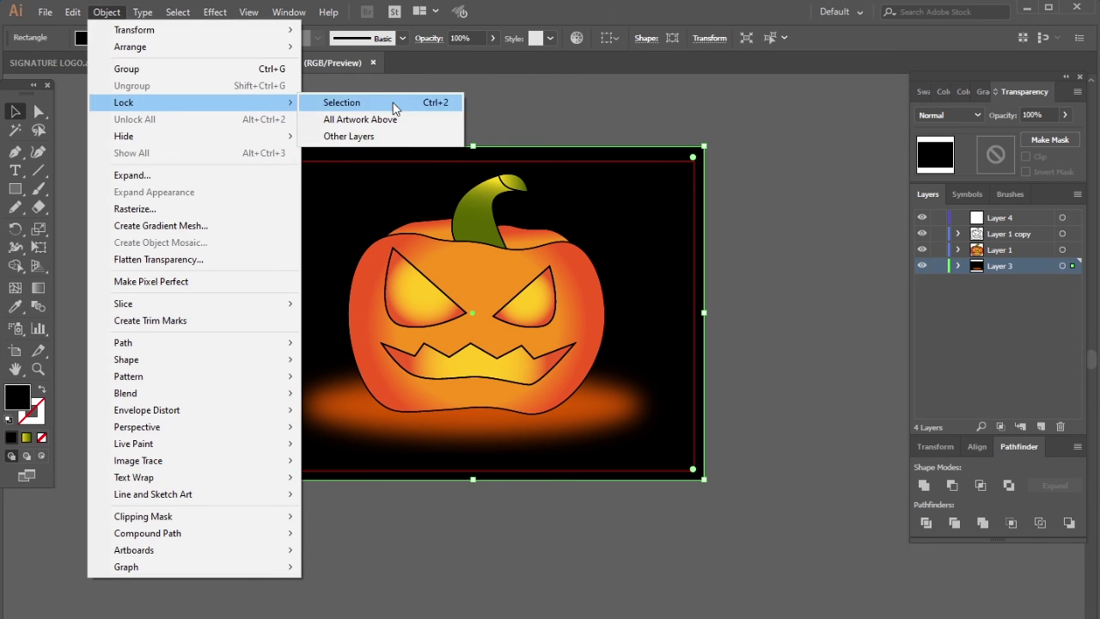
left_click(393, 102)
- Scale down the pumpkin together with its orange glow, place them in the lower middle of the artboard, and deselect
left_click(550, 412)
left_click_drag(643, 437, 533, 349)
left_click_drag(472, 292, 519, 369)
left_click(615, 289)
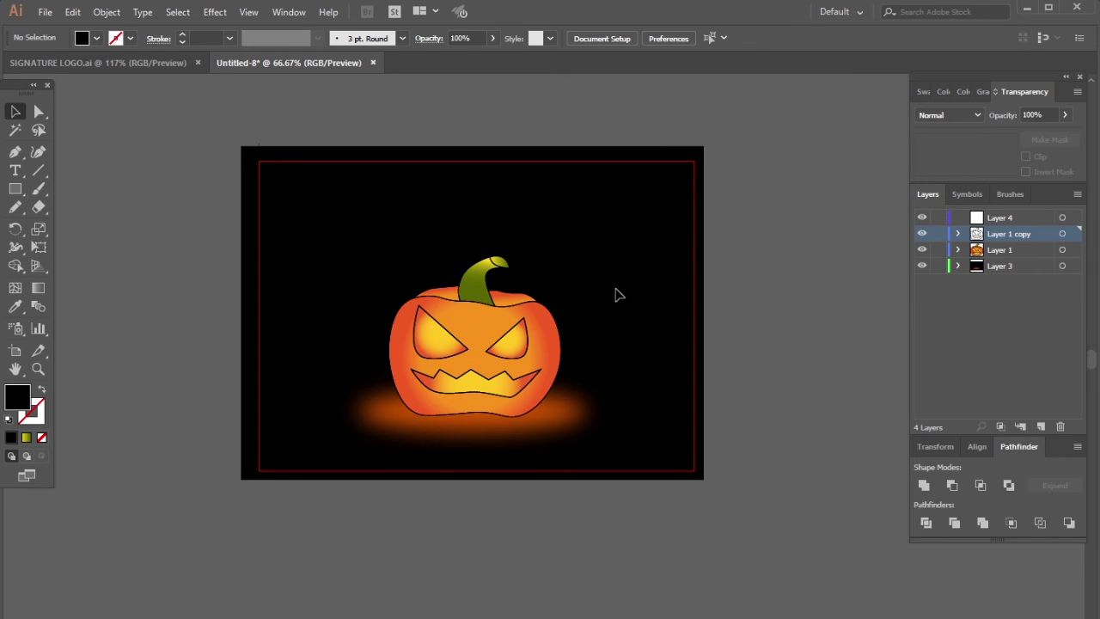
- Lock the three layers holding the pumpkin and background, and make the empty top layer active
left_click_drag(939, 268, 939, 239)
left_click(923, 91)
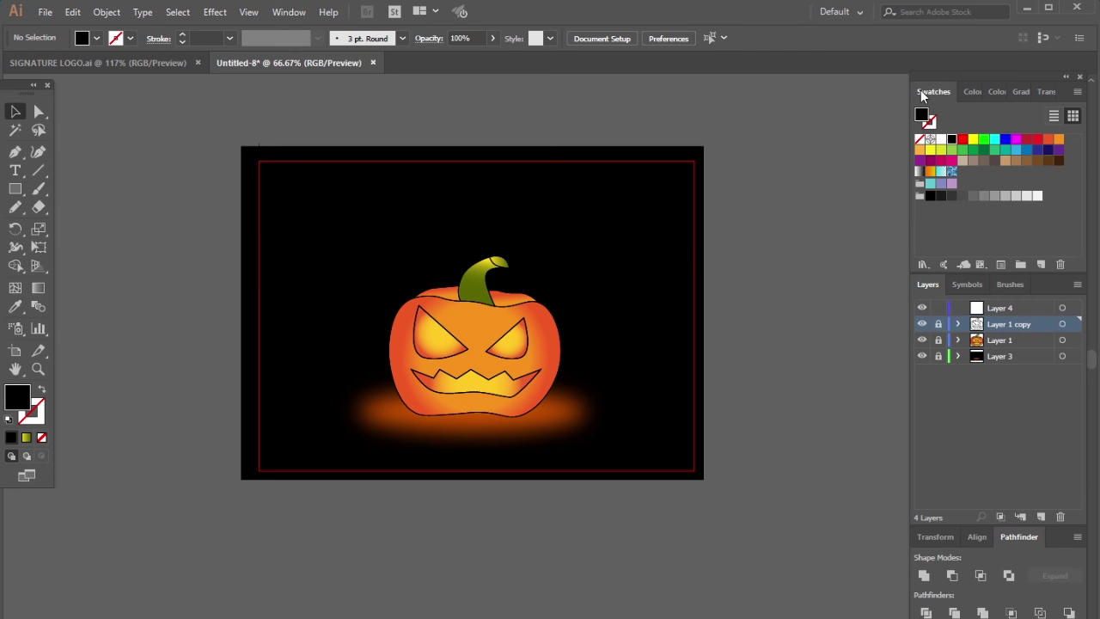
left_click(1005, 311)
- Place a text object on the black area above and left of the pumpkin and set its fill color to FF3C00
left_click(14, 170)
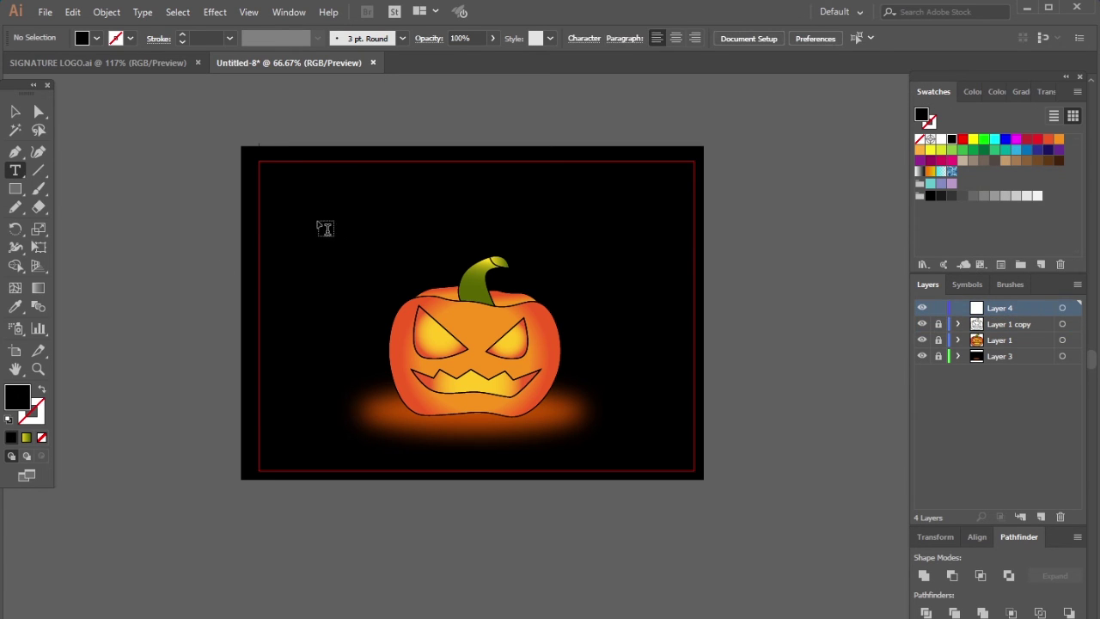
left_click(319, 225)
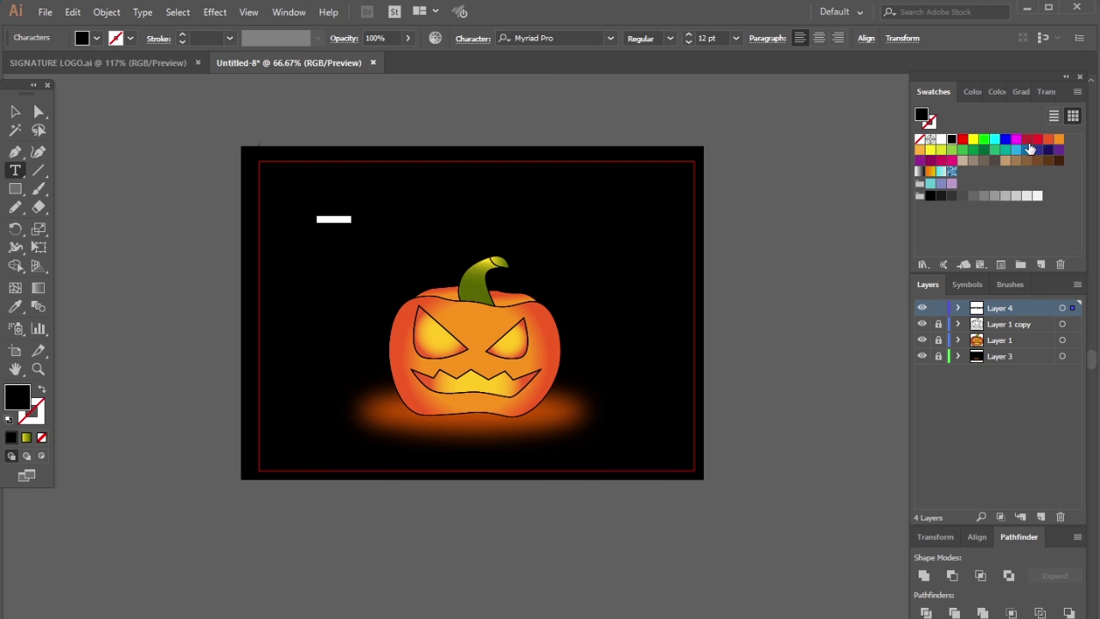
left_click(1046, 140)
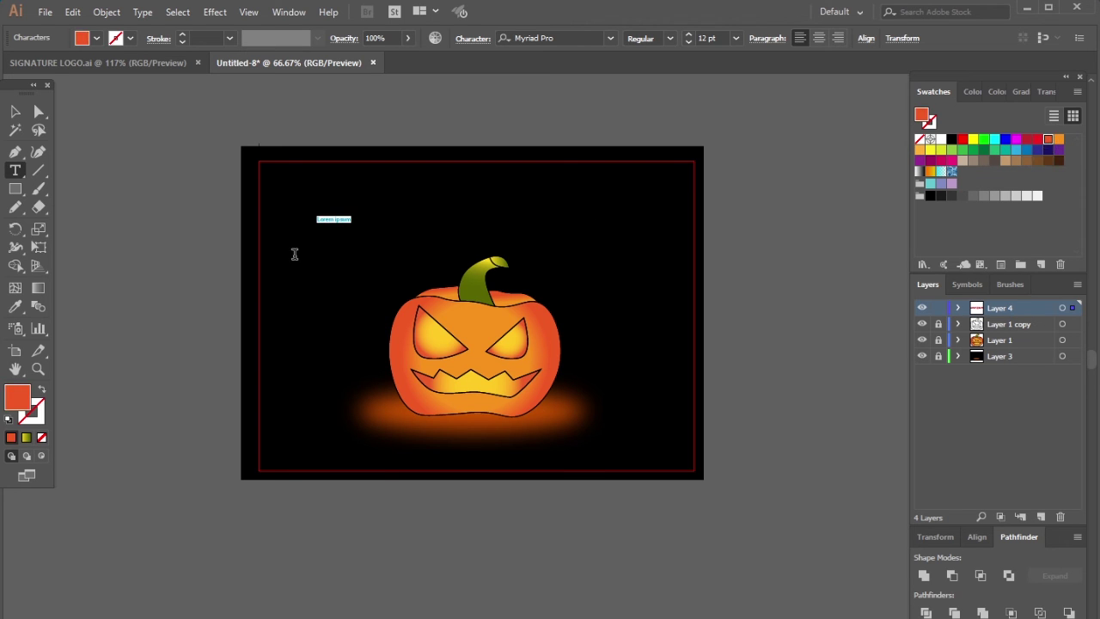
double_click(14, 397)
type("FF3C00")
left_click(1038, 396)
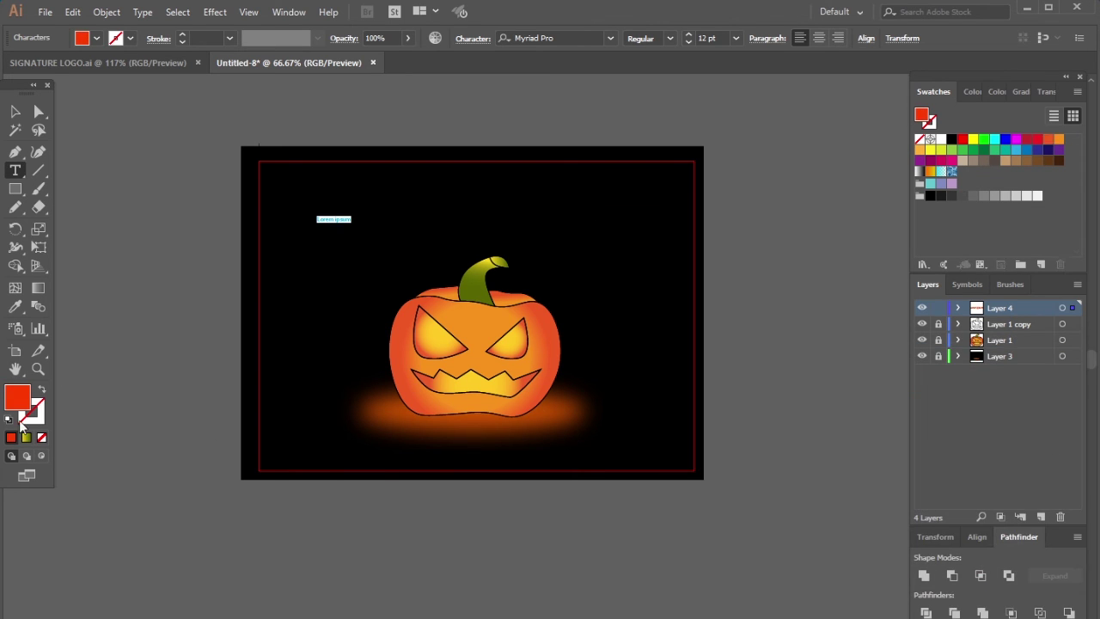
- Give the text a black stroke, replace the placeholder with HAPPY HALLOWEEN, and set the font size to 18 pt
left_click(929, 116)
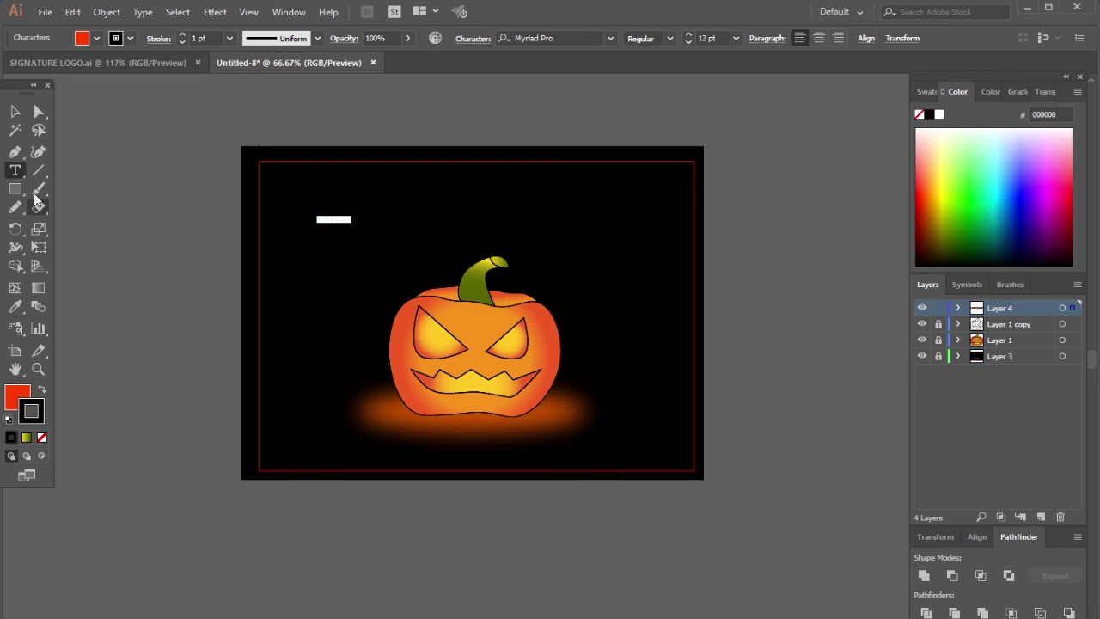
type("H")
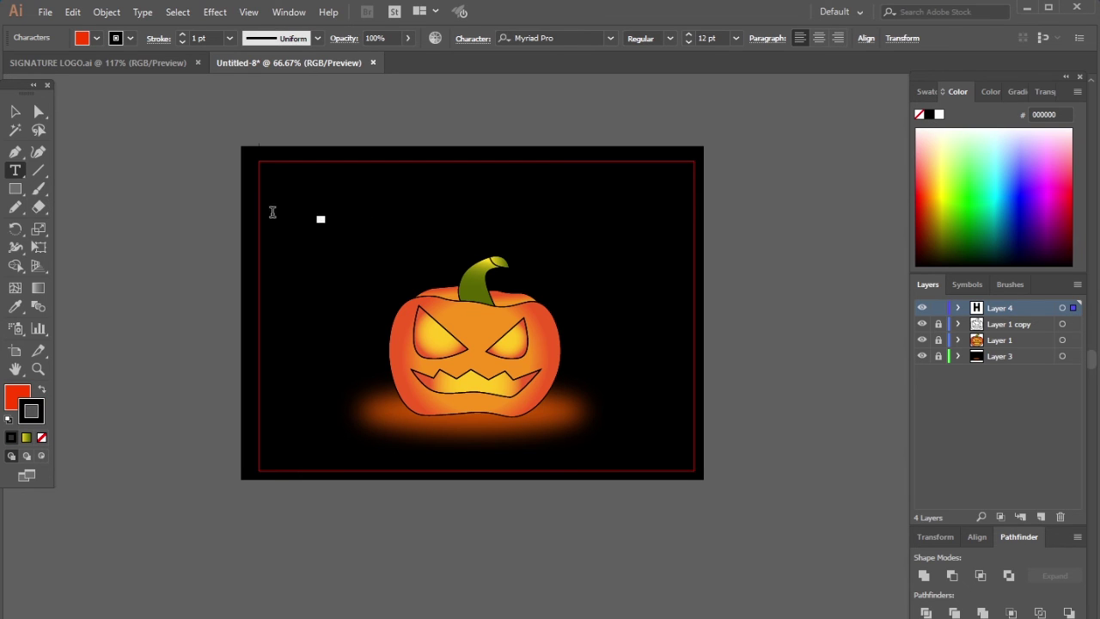
left_click(735, 38)
left_click(759, 212)
scroll(338, 208, "up", 1)
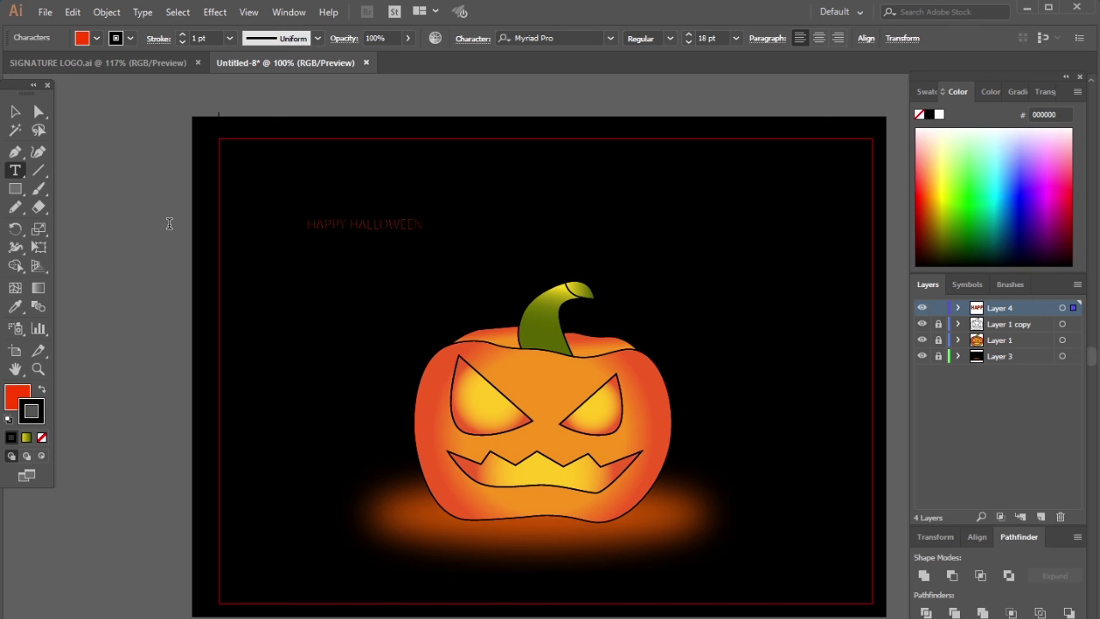
- Set the HAPPY HALLOWEEN text to a 0.5 pt stroke and 40 pt size, and reposition it above the pumpkin
left_click(15, 112)
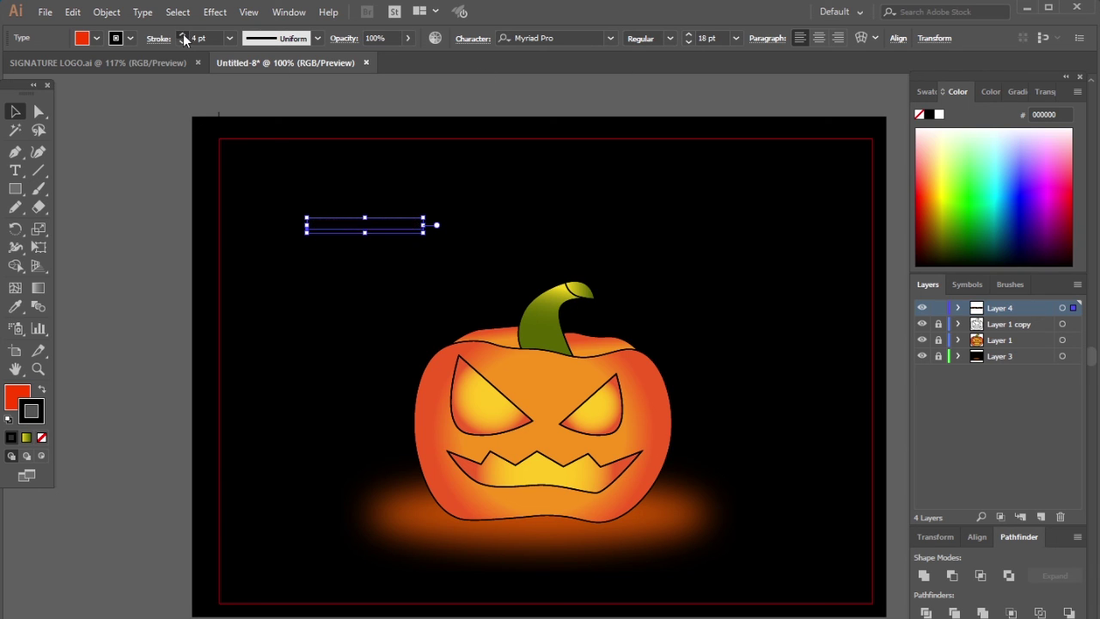
left_click_drag(687, 32, 686, 31)
left_click_drag(438, 221, 394, 231)
- Break the text into two lines with HALLOWEEN indented below HAPPY, and rotate it slightly counterclockwise
double_click(359, 234)
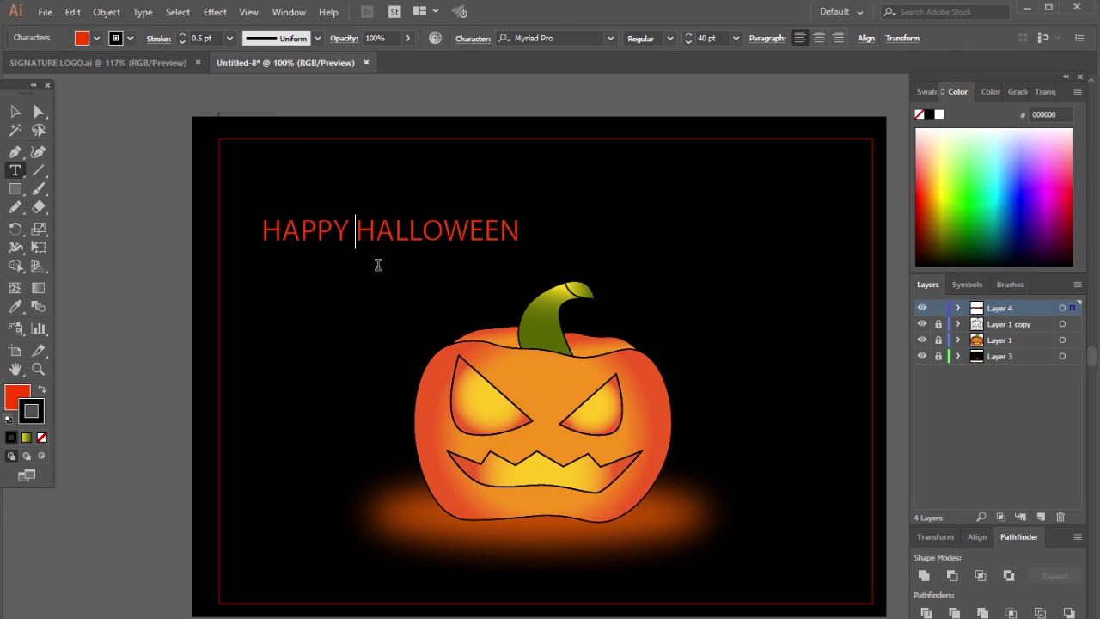
key("Return")
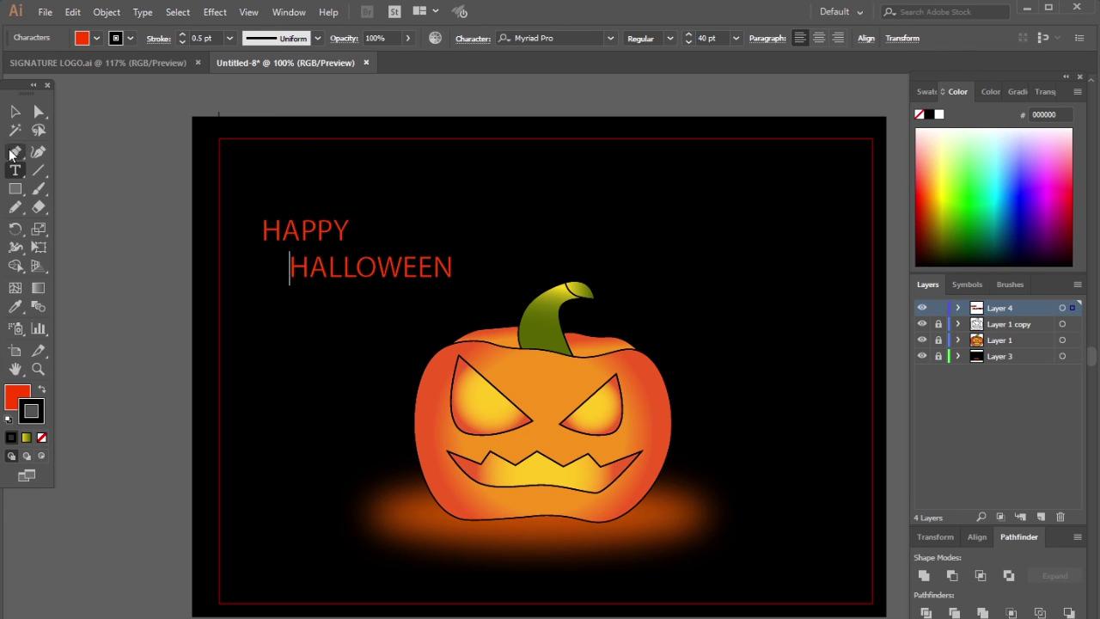
left_click(15, 111)
left_click_drag(462, 290, 564, 195)
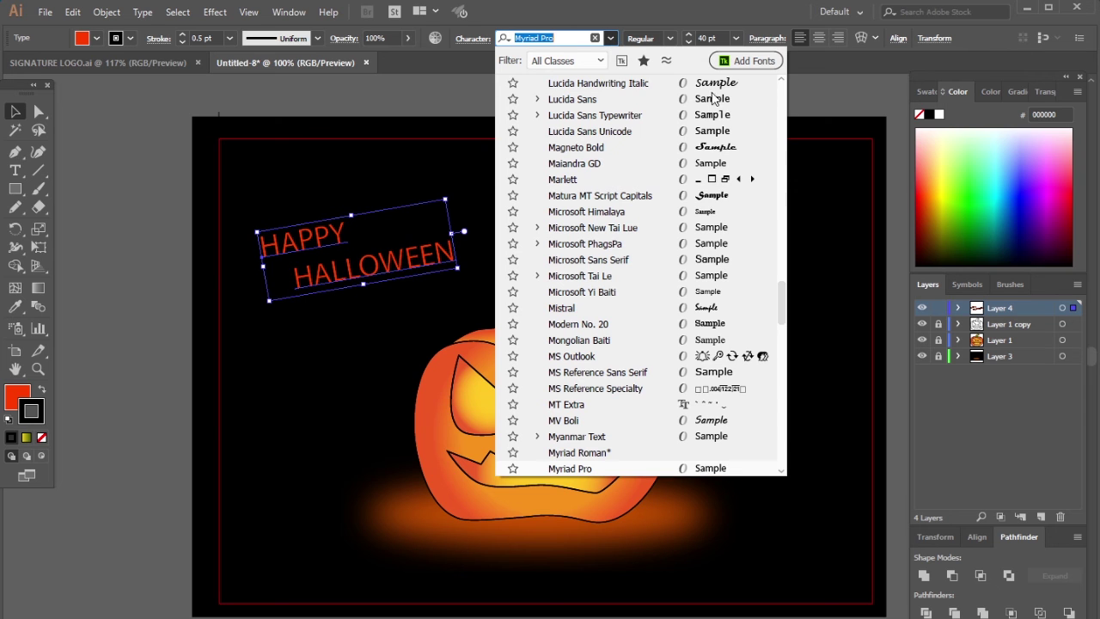
- Change the text's font to nu, enlarge it to about 58 pt, and deselect it
left_click(610, 38)
scroll(783, 338, "up", 5)
left_click_drag(781, 258, 781, 308)
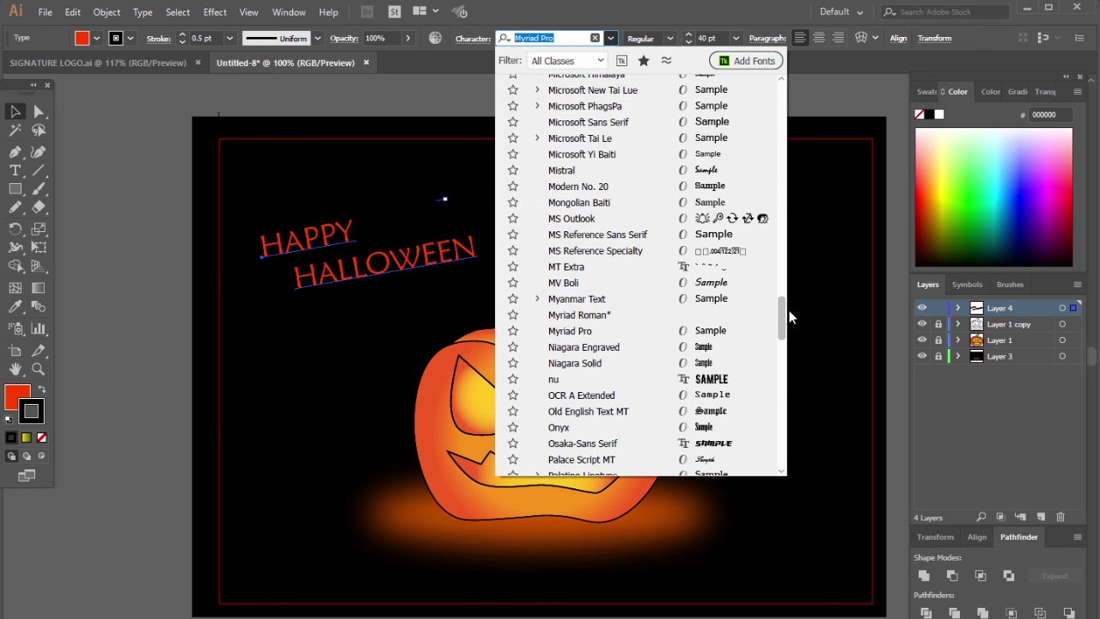
left_click(737, 375)
mouse_move(450, 272)
left_mouse_down()
mouse_move(545, 305)
mouse_move(448, 257)
left_mouse_up()
left_click(639, 253)
- Duplicate the HAPPY HALLOWEEN text with a slight offset up and to the right
left_click(337, 282)
left_click(348, 268)
left_click(451, 214)
left_click(411, 257)
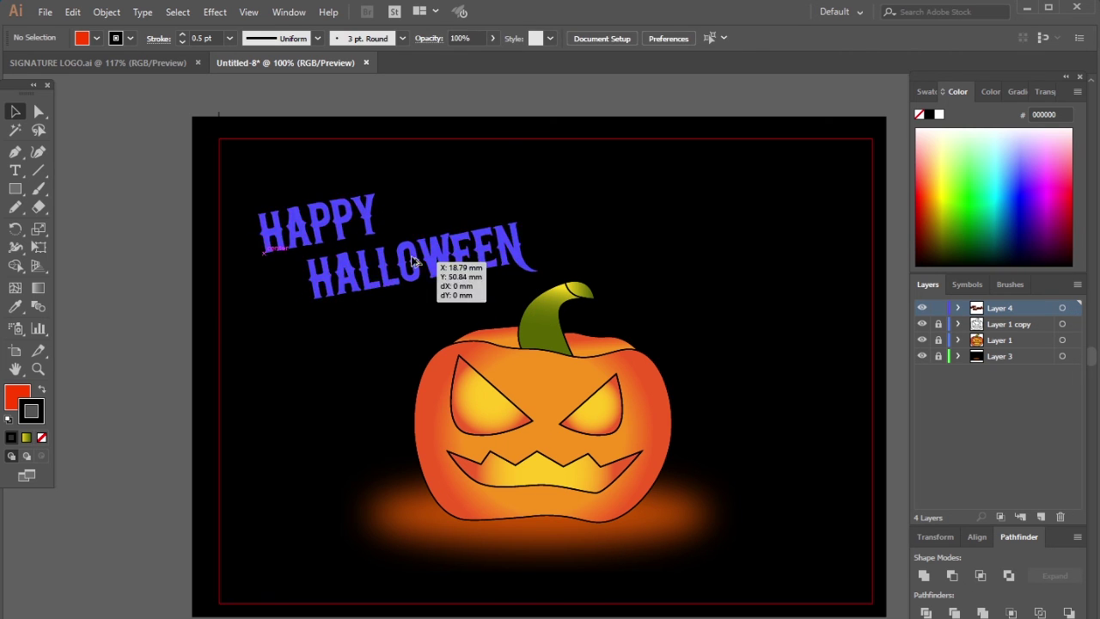
left_click_drag(412, 260, 412, 260)
- Give the duplicated text a pure red FF0000 fill and no stroke
left_click(926, 91)
left_click(962, 138)
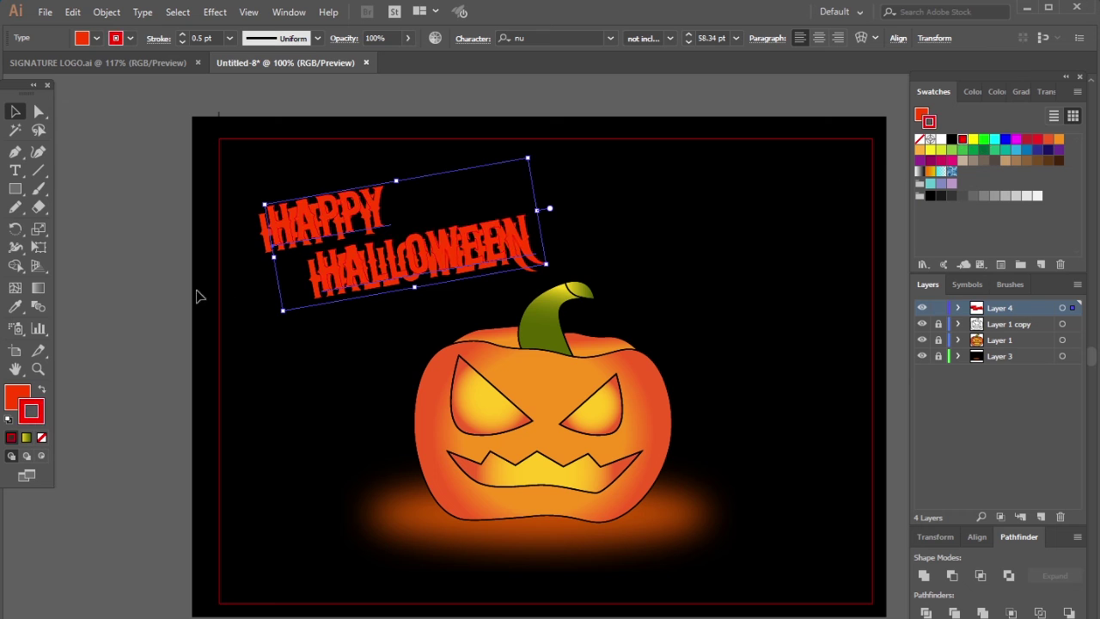
left_click(43, 389)
left_click(41, 437)
left_click(13, 394)
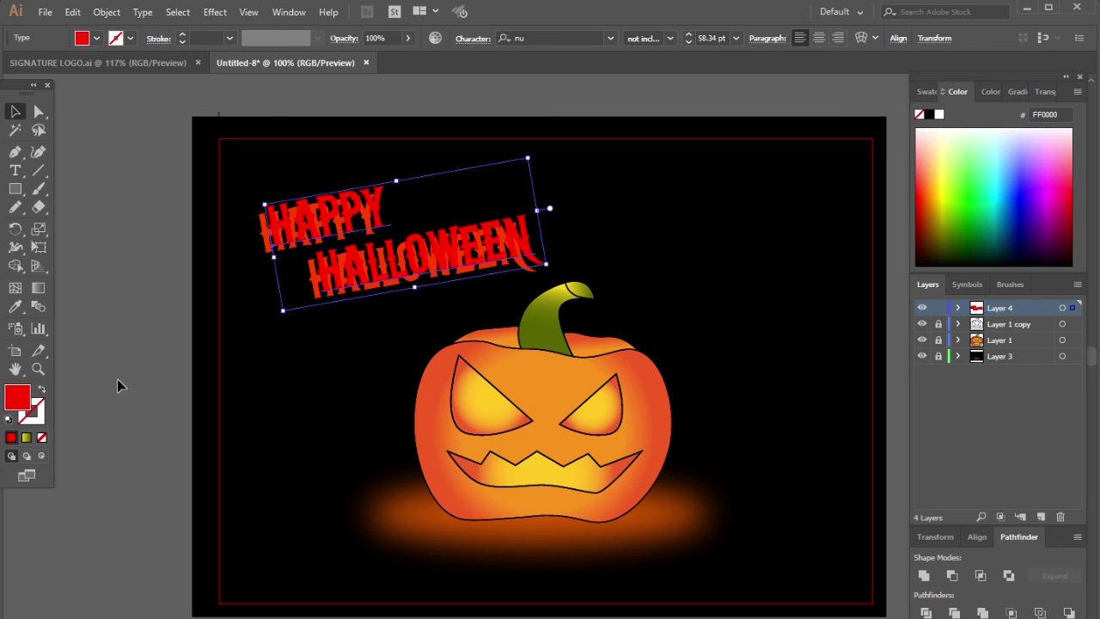
- Arrange the red text copy behind the orange original and adjust its offset
right_click(404, 209)
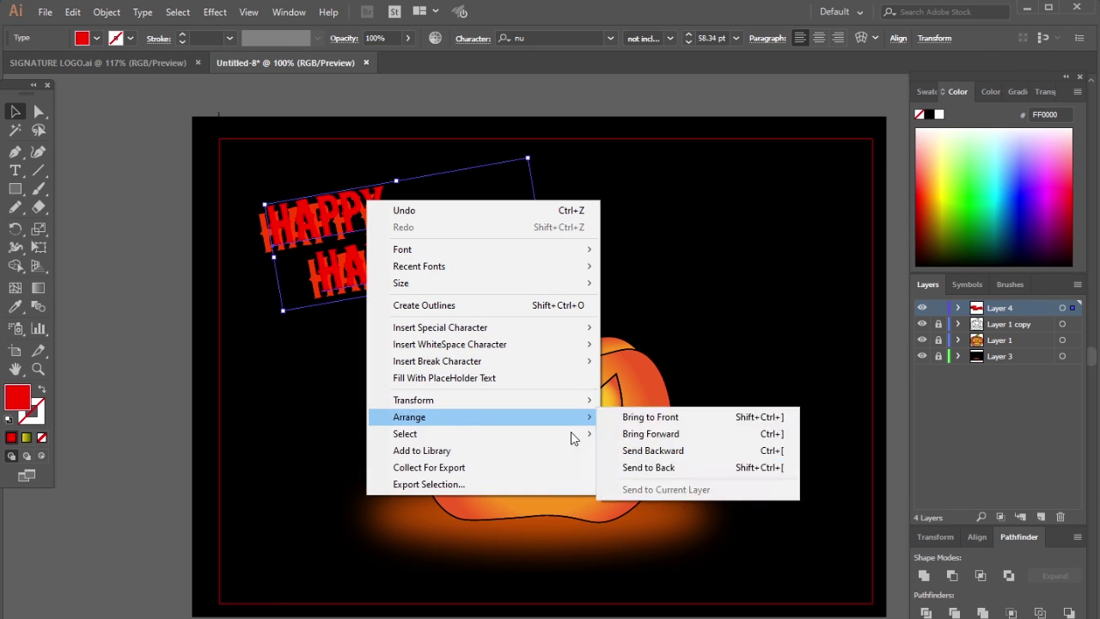
key("Escape")
key("ctrl+equal")
left_click_drag(381, 203, 382, 212)
left_click(391, 191, "shift")
- Apply a Gaussian Blur with a 19.4-pixel radius to the red text copy
left_click(215, 12)
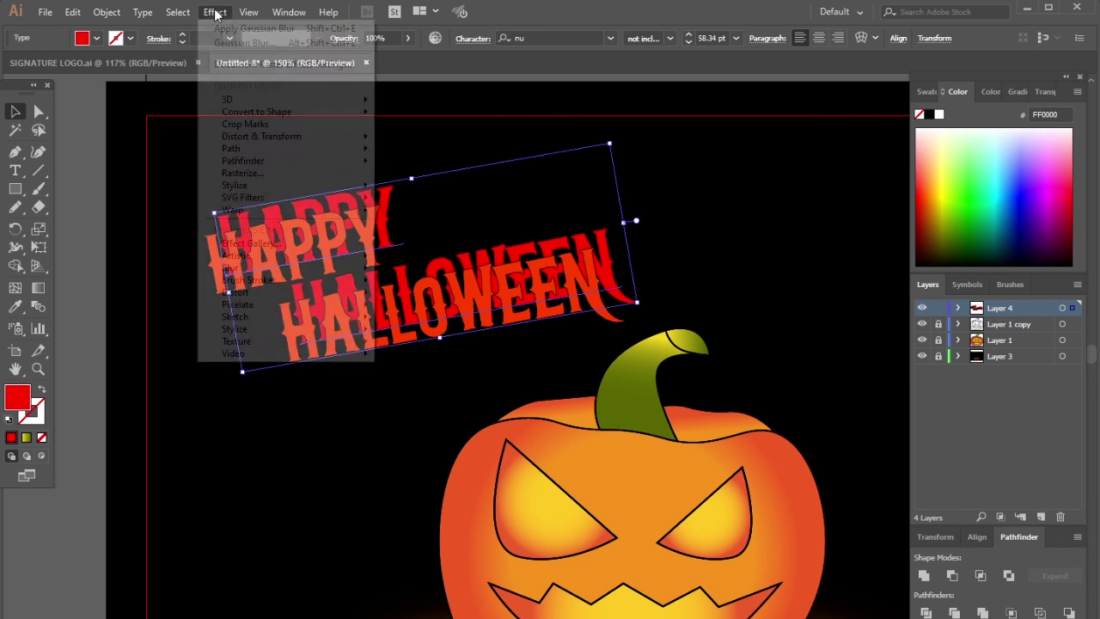
mouse_move(249, 238)
left_click(430, 271)
left_click(690, 391)
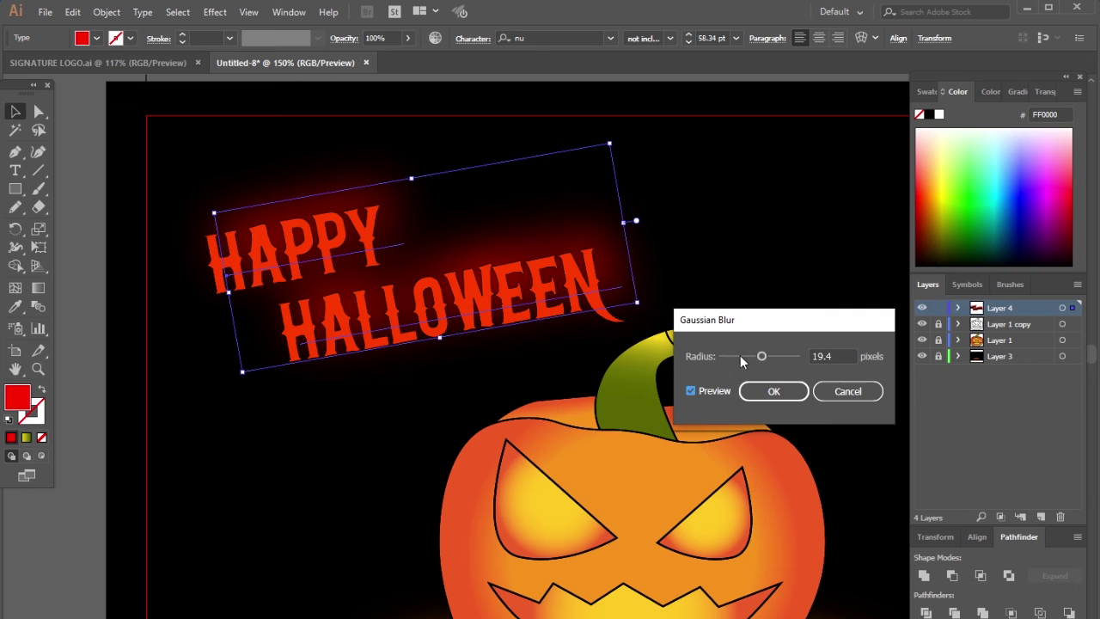
key("Return")
- Move the orange text up and right so it sits centered over the blurred red copy, and deselect it
left_click_drag(471, 309, 485, 294)
scroll(392, 257, "down", 2)
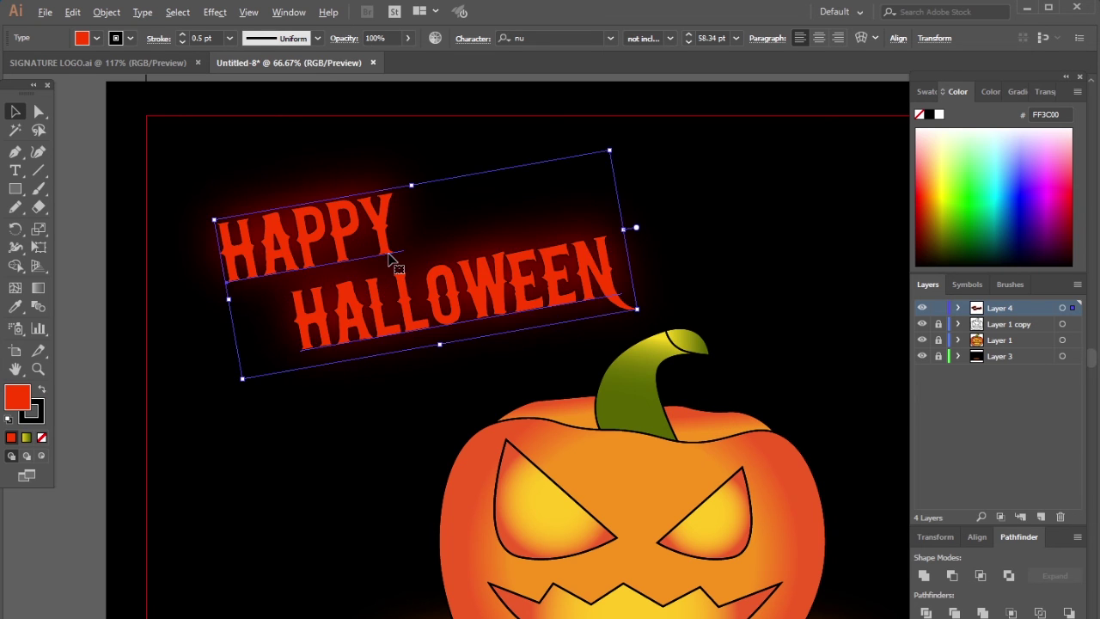
left_click(248, 323)
scroll(717, 271, "up", 1)
key("ctrl+0")
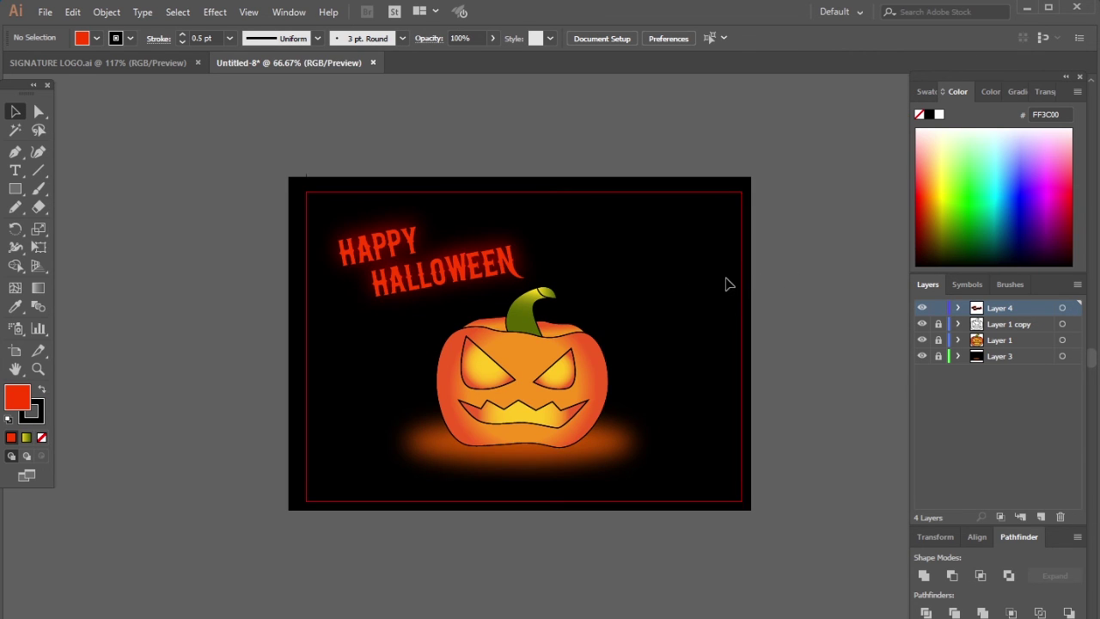